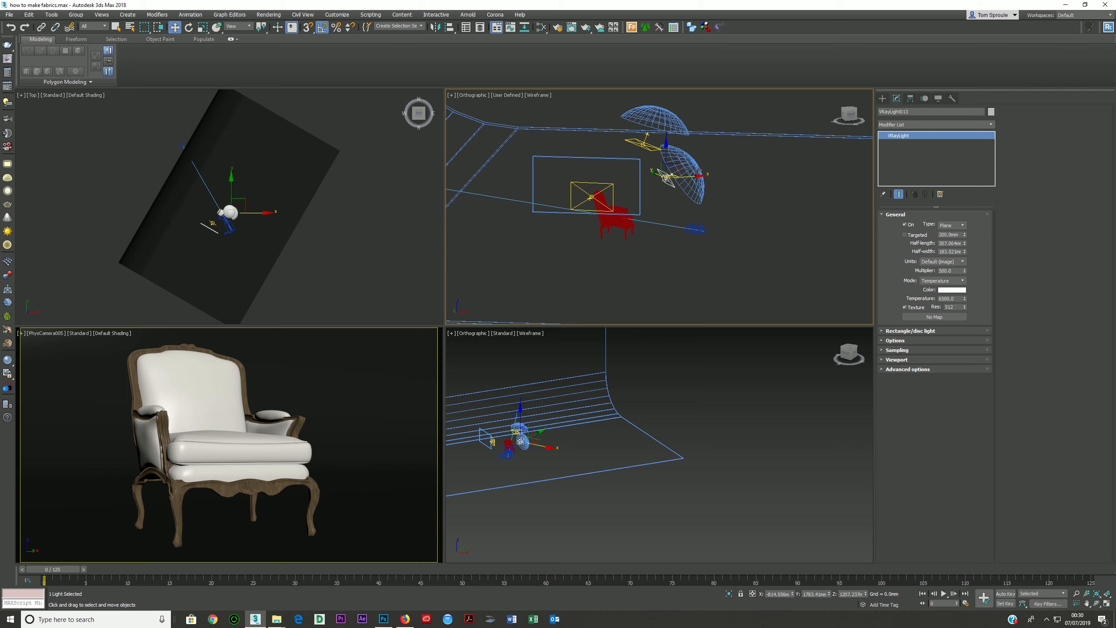
Show the user-defined orthographic view with default shading and examine the lights and reflectors around the armchair
middle_click_drag(699, 174, 685, 170, "alt")
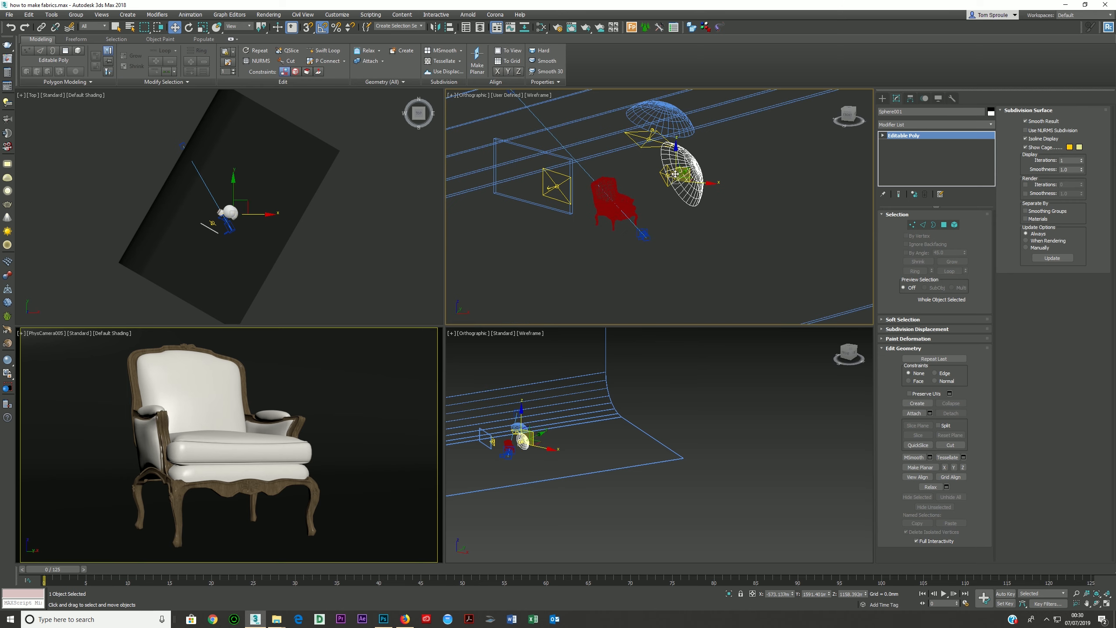
middle_click_drag(628, 197, 582, 209, "alt")
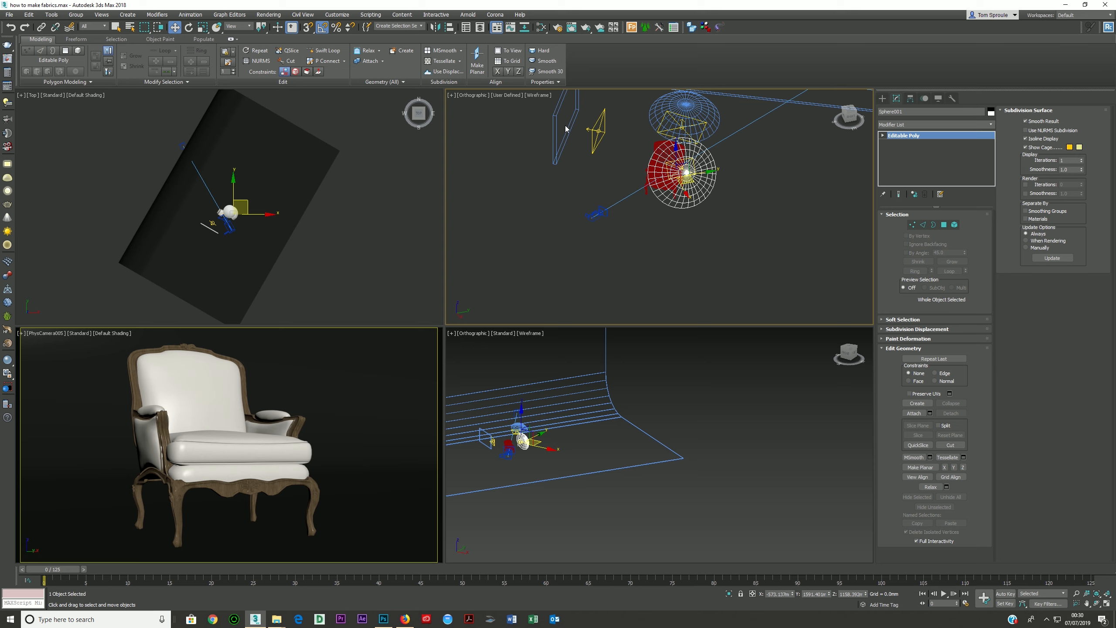
key("F3")
mouse_move(593, 167)
middle_mouse_down("alt")
mouse_move(634, 218)
mouse_move(577, 219)
mouse_move(610, 231)
mouse_move(553, 310)
middle_mouse_up("alt")
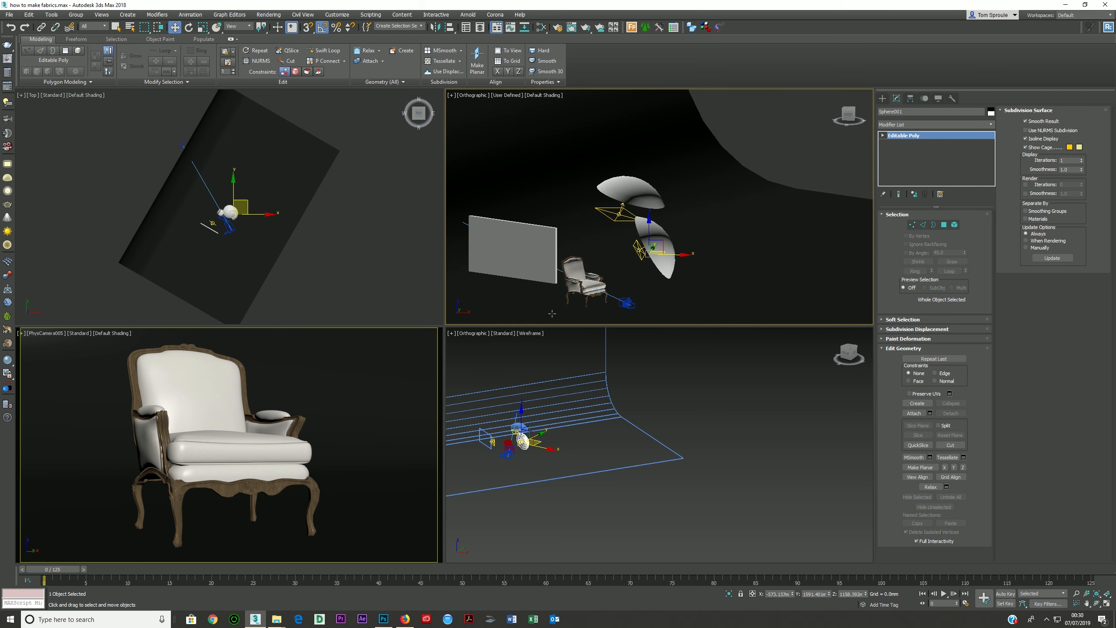
middle_click_drag(571, 243, 534, 238, "alt")
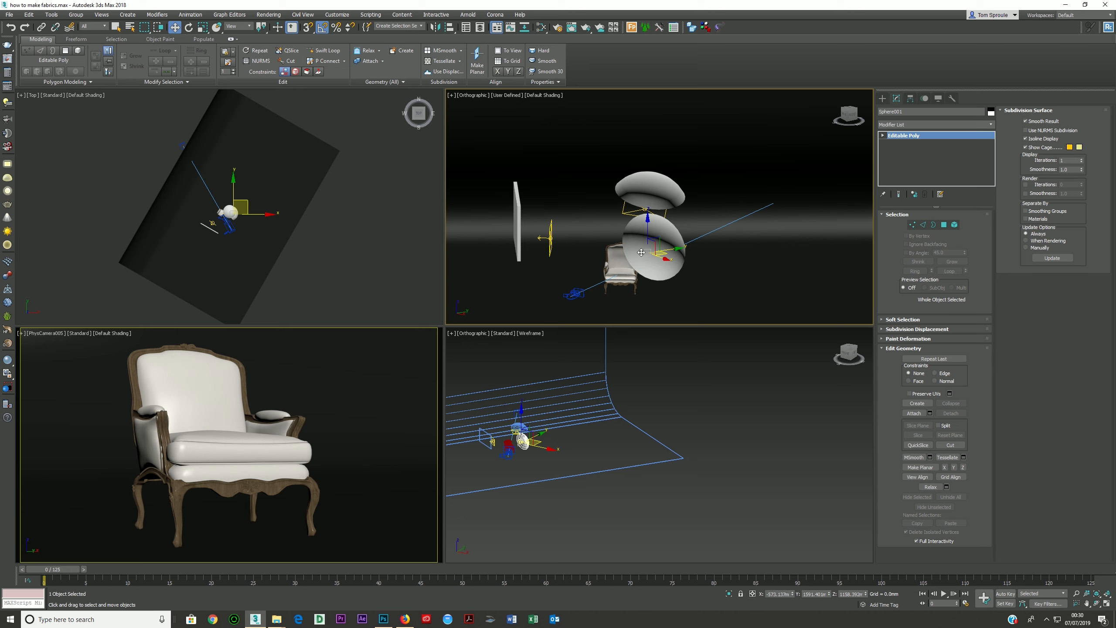
Review the V-Ray render setup and the environment and exposure control settings, closing both windows
left_click(557, 27)
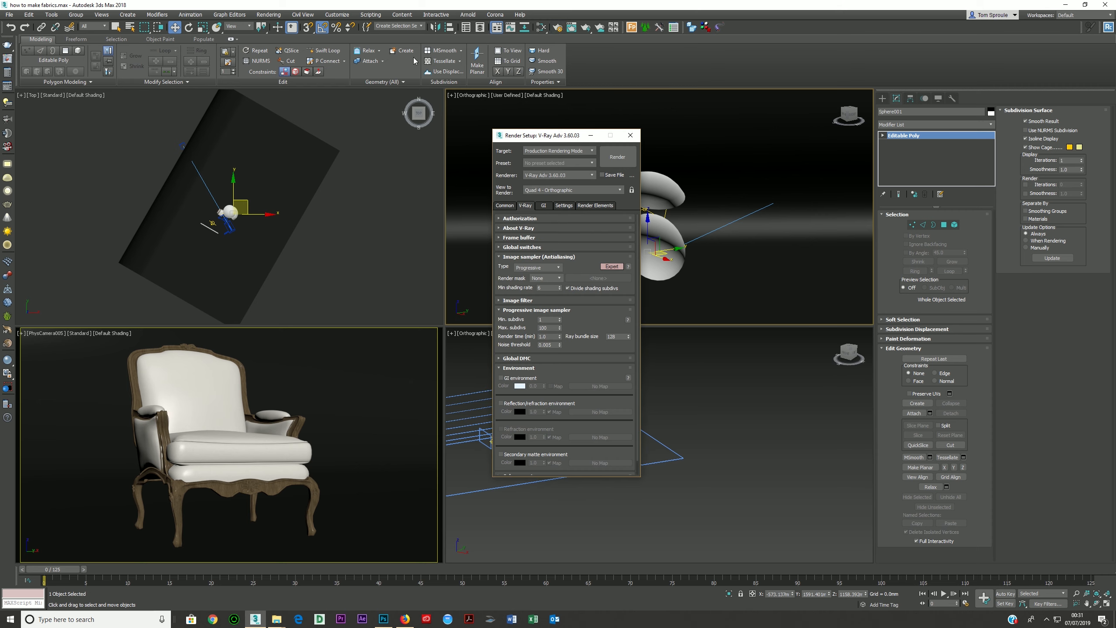
left_click(630, 135)
left_click(268, 14)
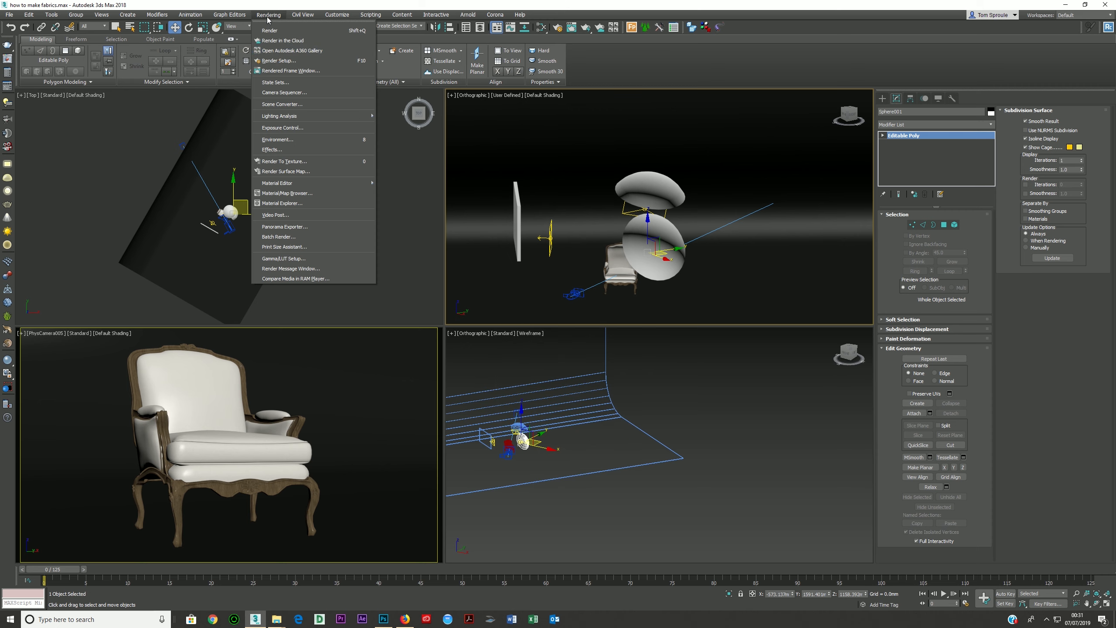
left_click(286, 140)
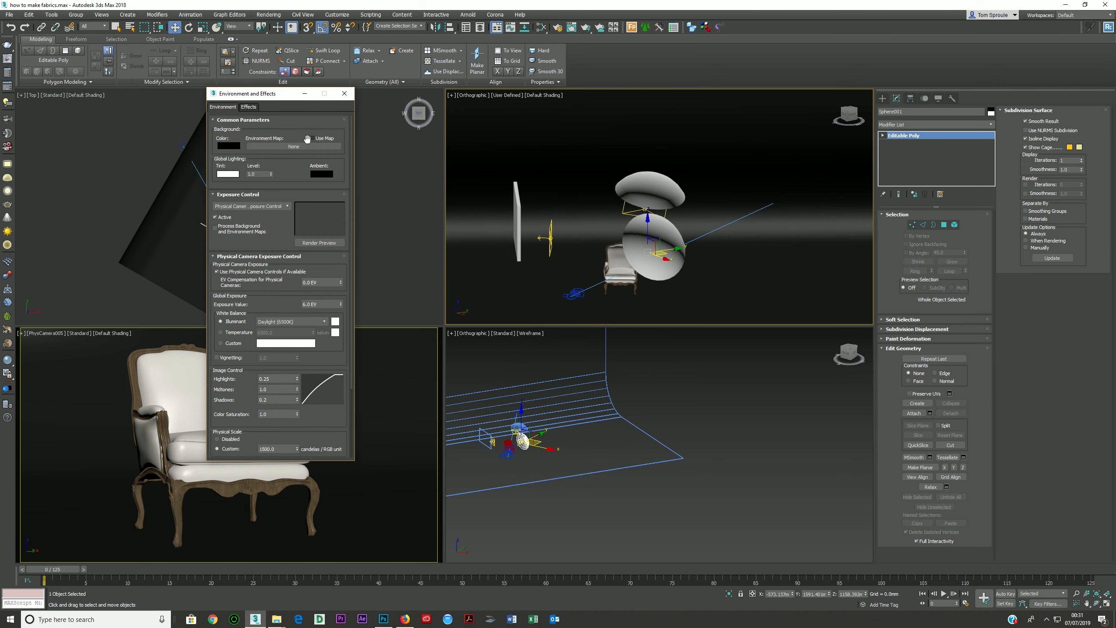
left_click(344, 94)
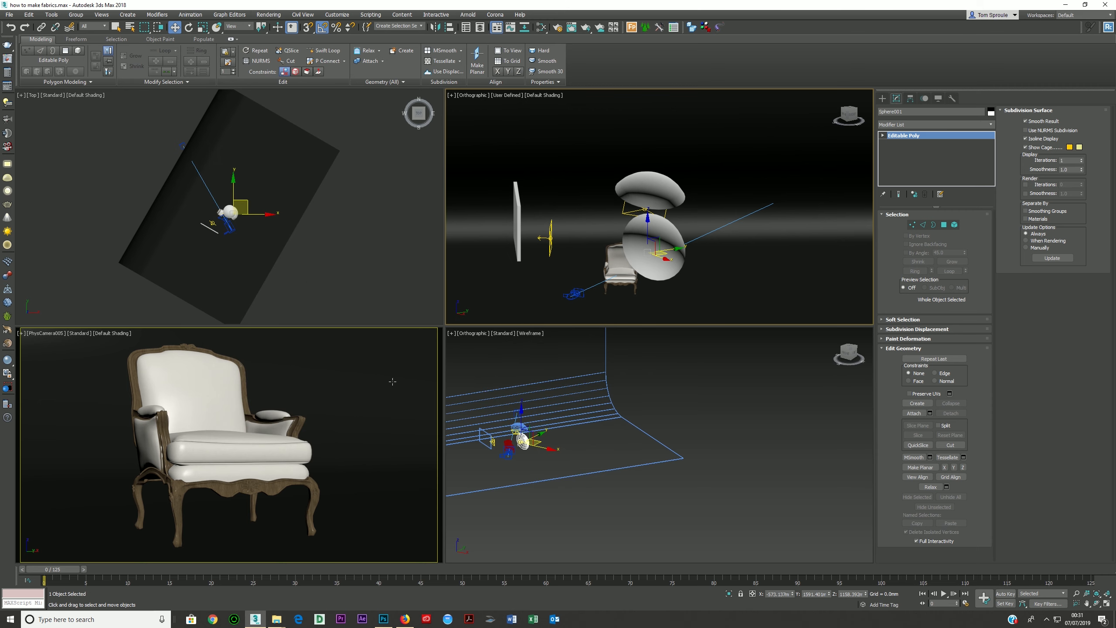
Sample the material of the box reflector panel beside the armchair into the Slate Material Editor and show its parameters
left_click(265, 239)
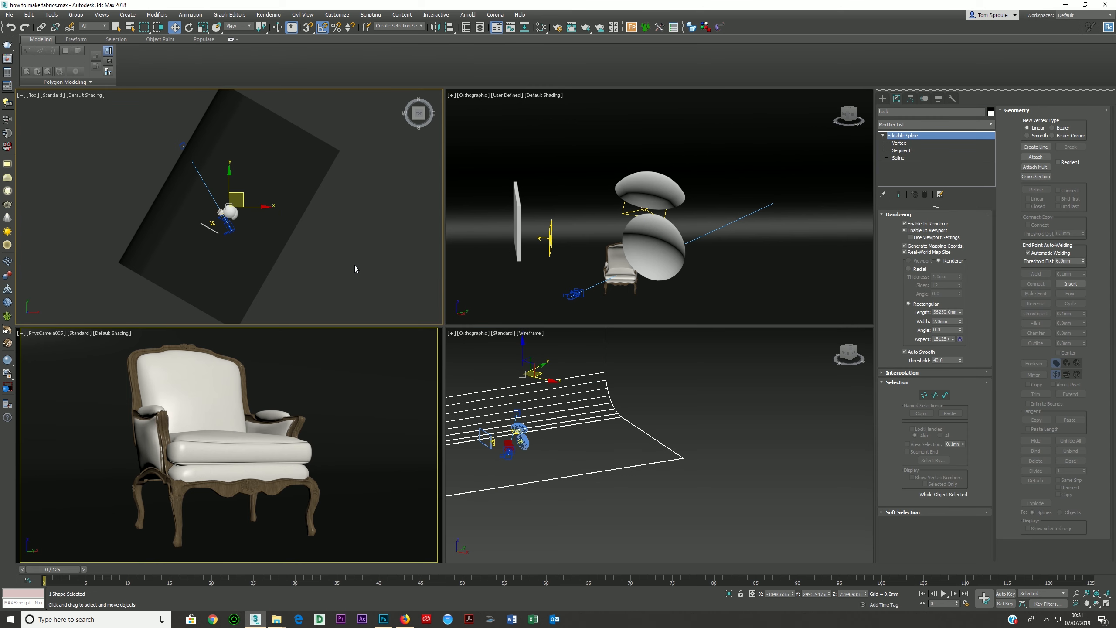
left_click(516, 224)
mouse_move(516, 224)
middle_mouse_down("alt")
mouse_move(529, 209)
mouse_move(511, 233)
middle_mouse_up("alt")
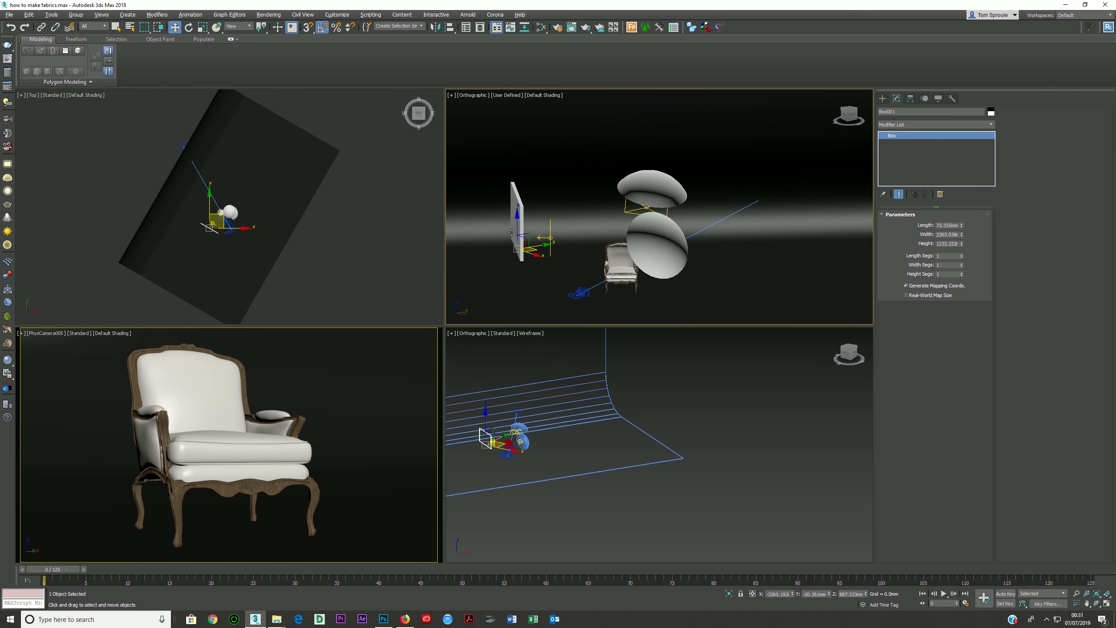
key("m")
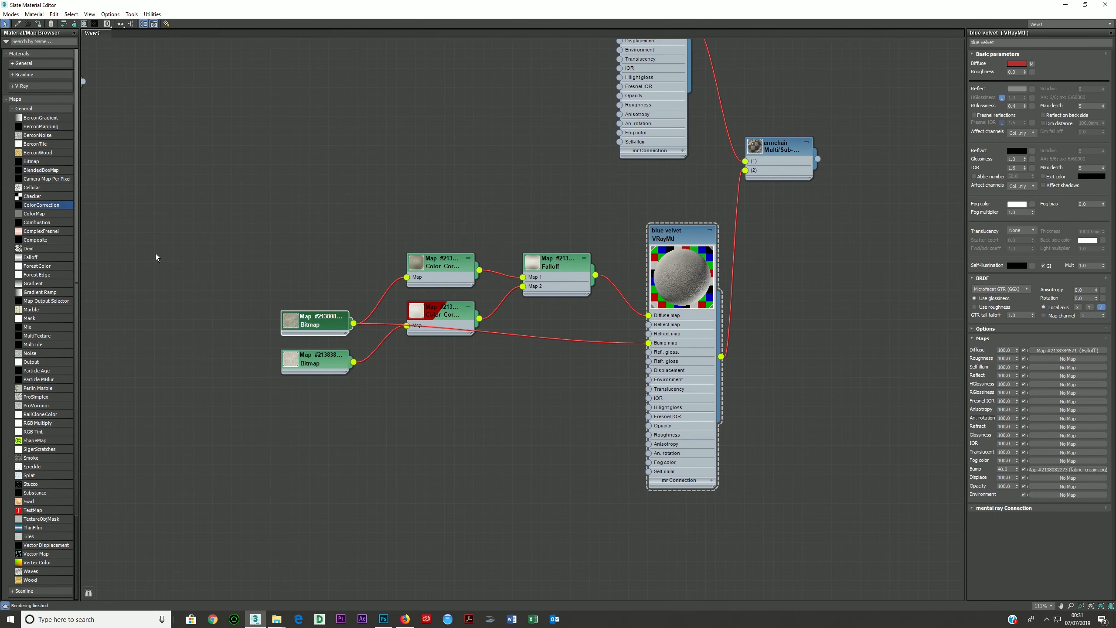
left_click_drag(286, 4, 742, 282)
left_click(510, 300)
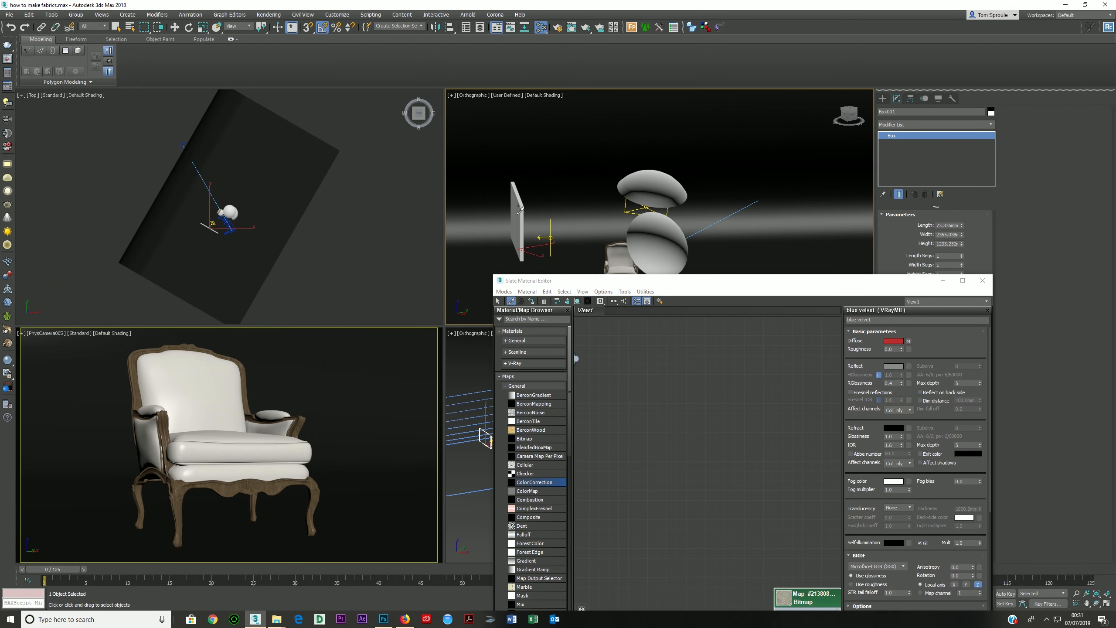
left_click(521, 210)
double_click(703, 420)
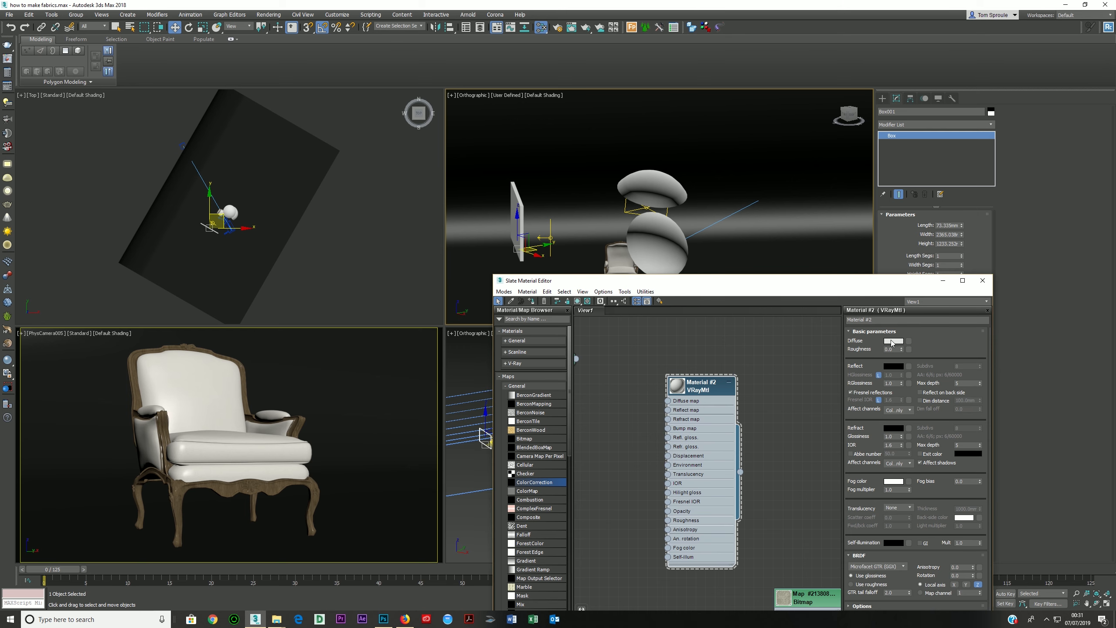
Check the diffuse colour of the reflector panel's VRayMtl without changing it, and close the material editor
left_click(893, 341)
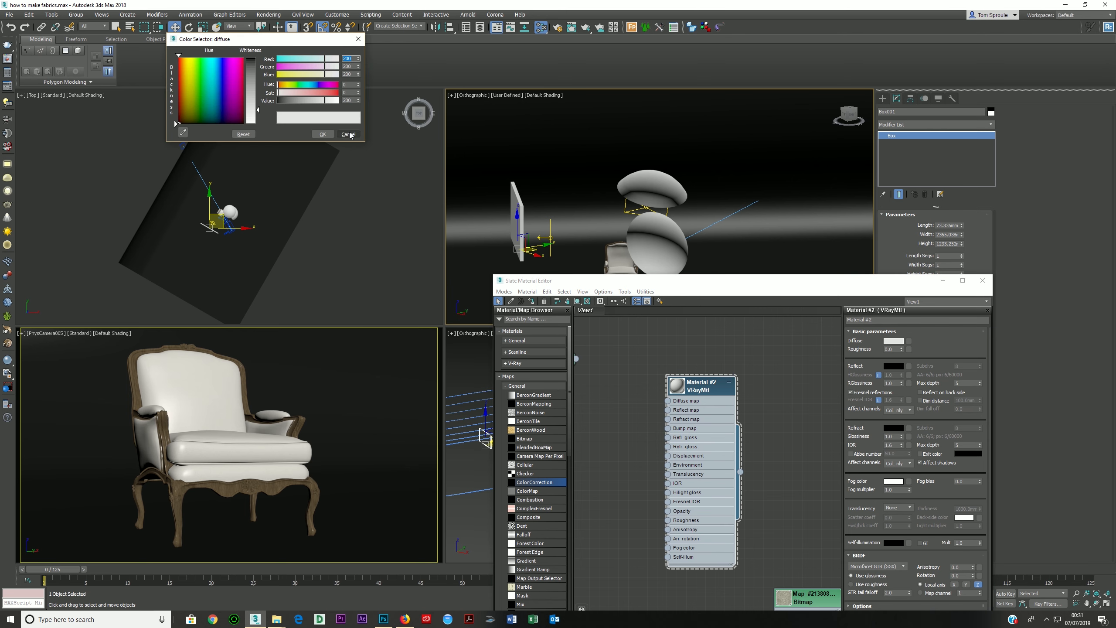
left_click(348, 134)
left_click_drag(645, 277, 645, 270)
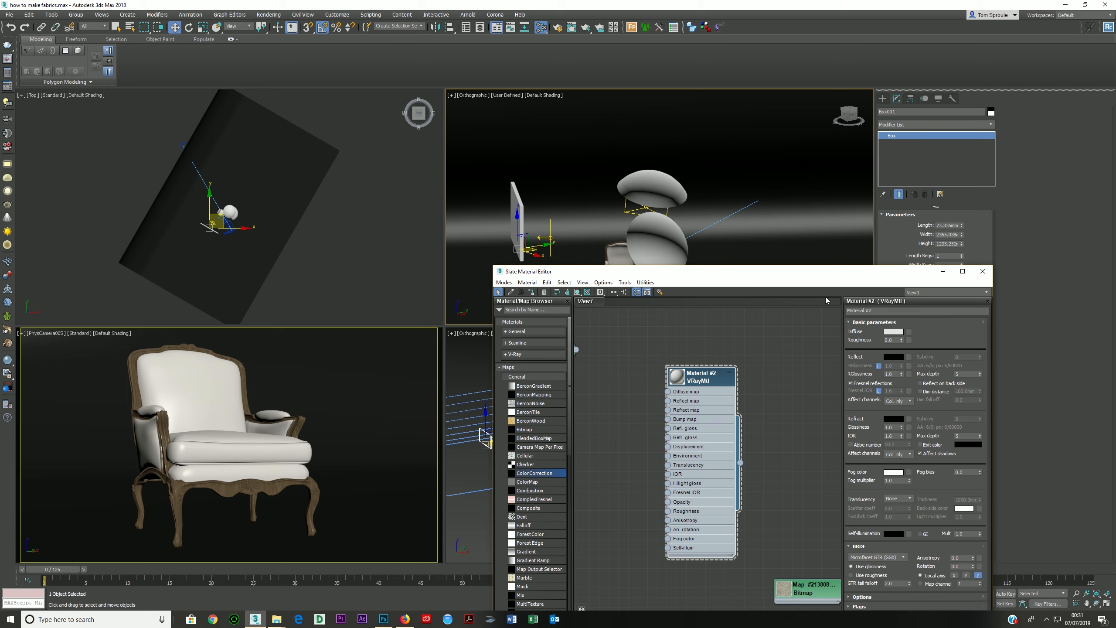
left_click(983, 273)
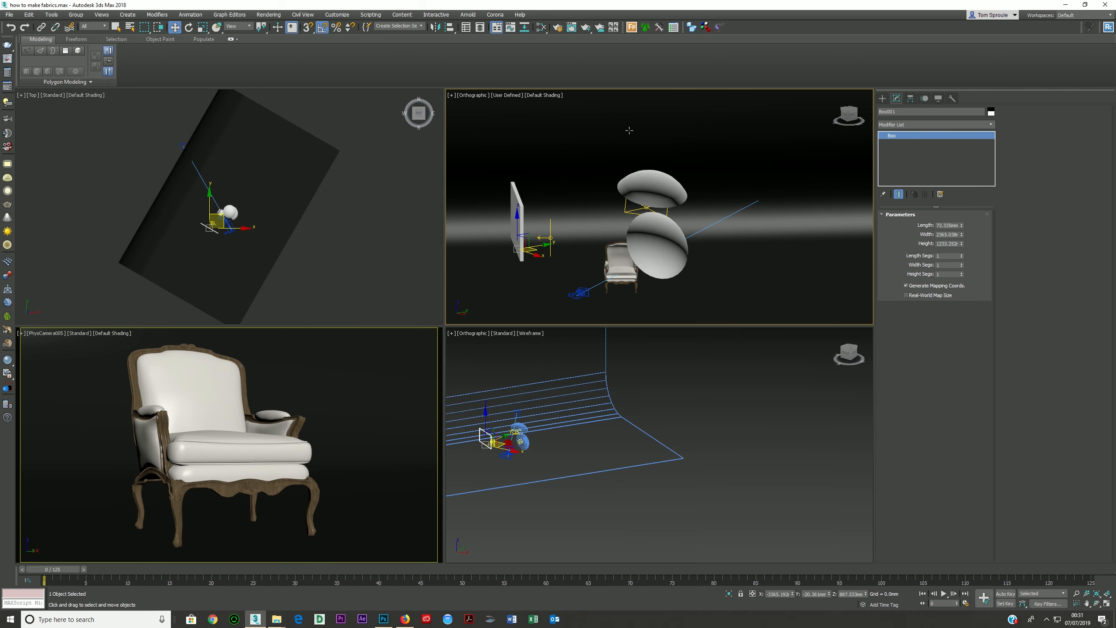
Reopen the material editor in Slate mode instead of compact mode and place it over the orthographic views
left_click(541, 29)
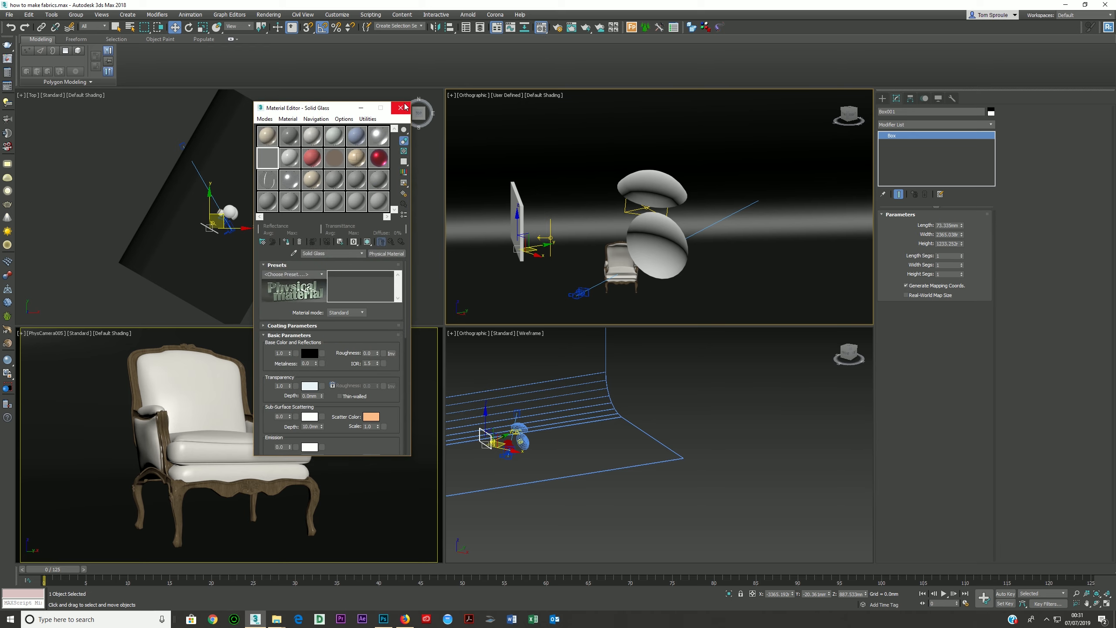
left_click(403, 113)
left_click(541, 28)
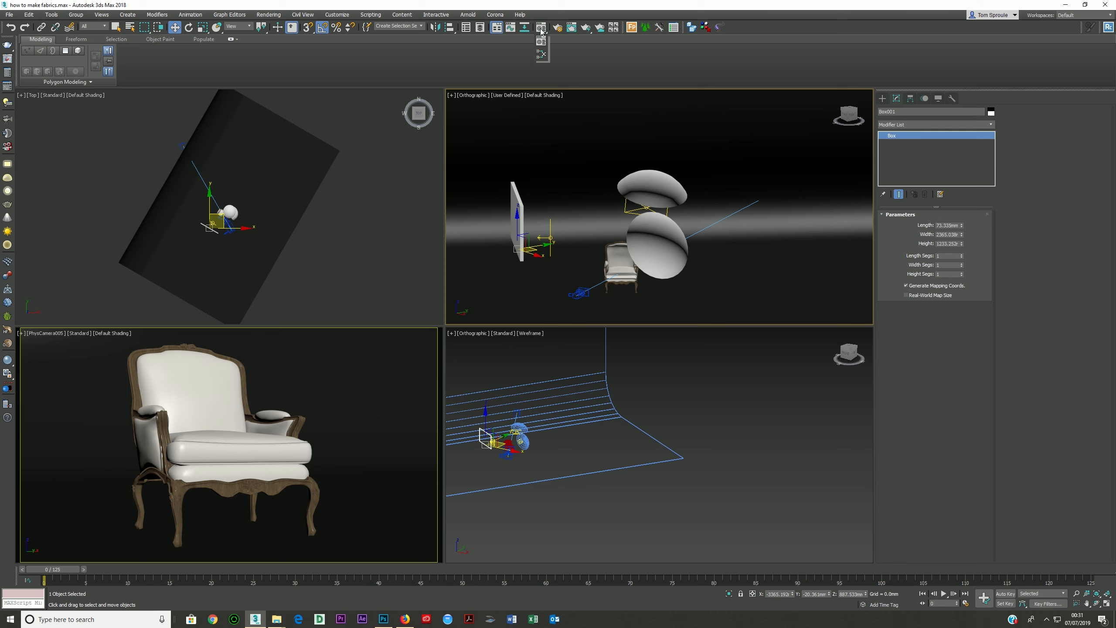
left_click(543, 54)
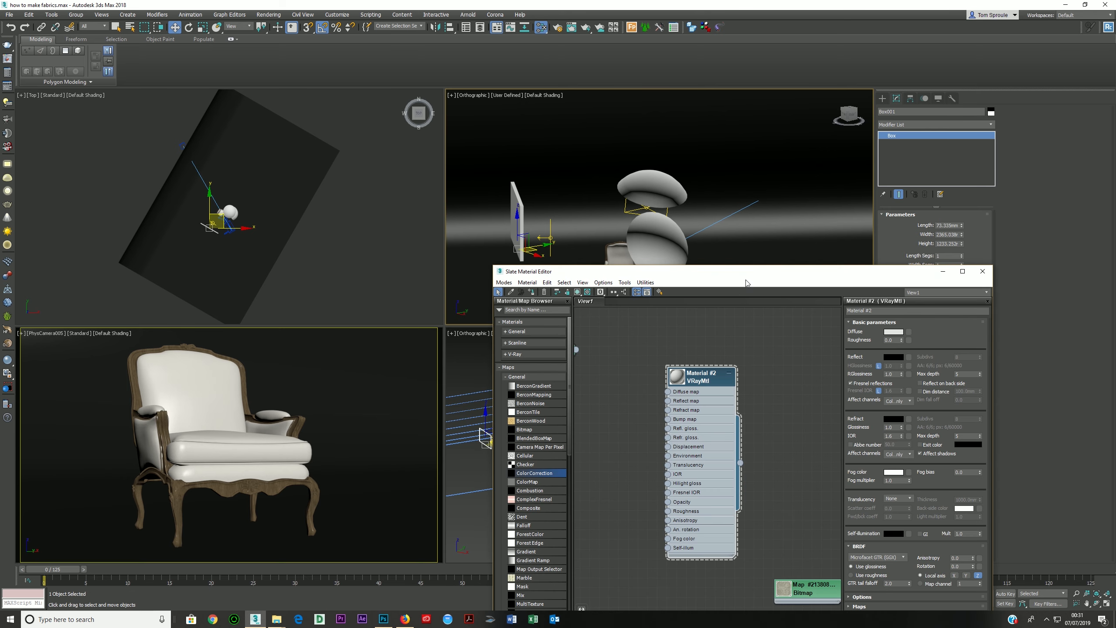
left_click_drag(745, 282, 679, 120)
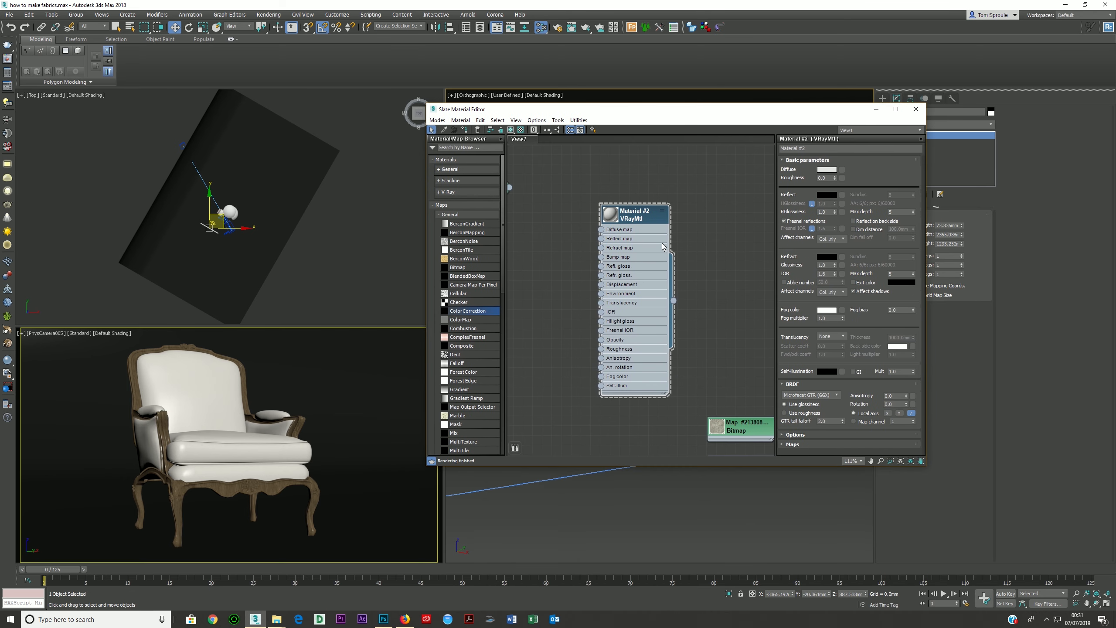
Add a new VRayMtl beside Material #2 in the node view and check its default diffuse colour
left_click(449, 214)
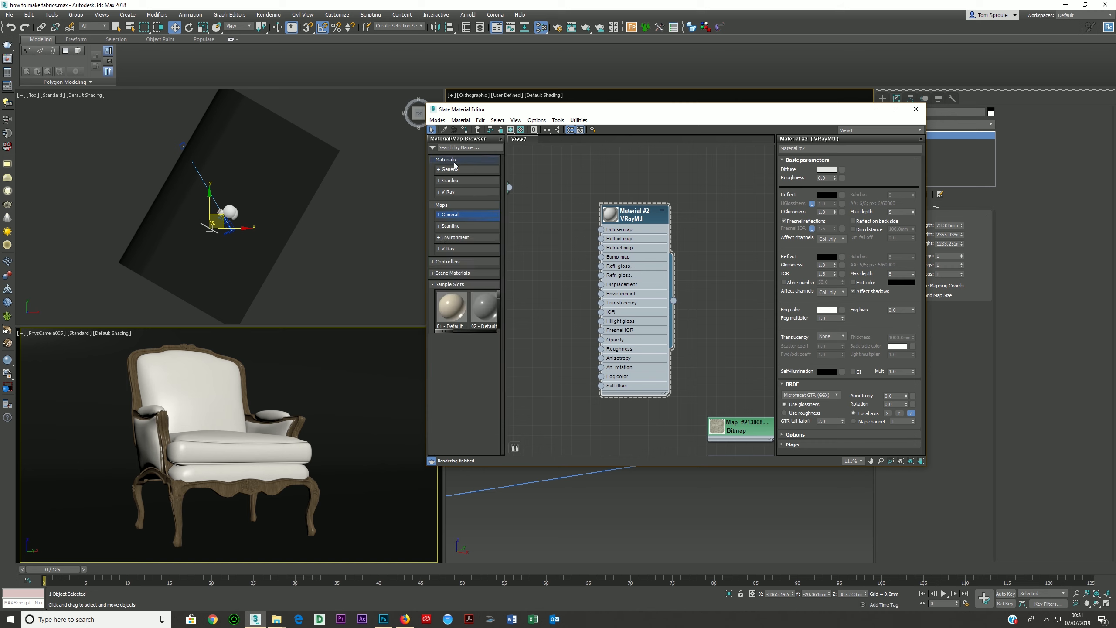
left_click(451, 194)
left_click_drag(465, 300, 711, 284)
double_click(727, 282)
left_click(826, 170)
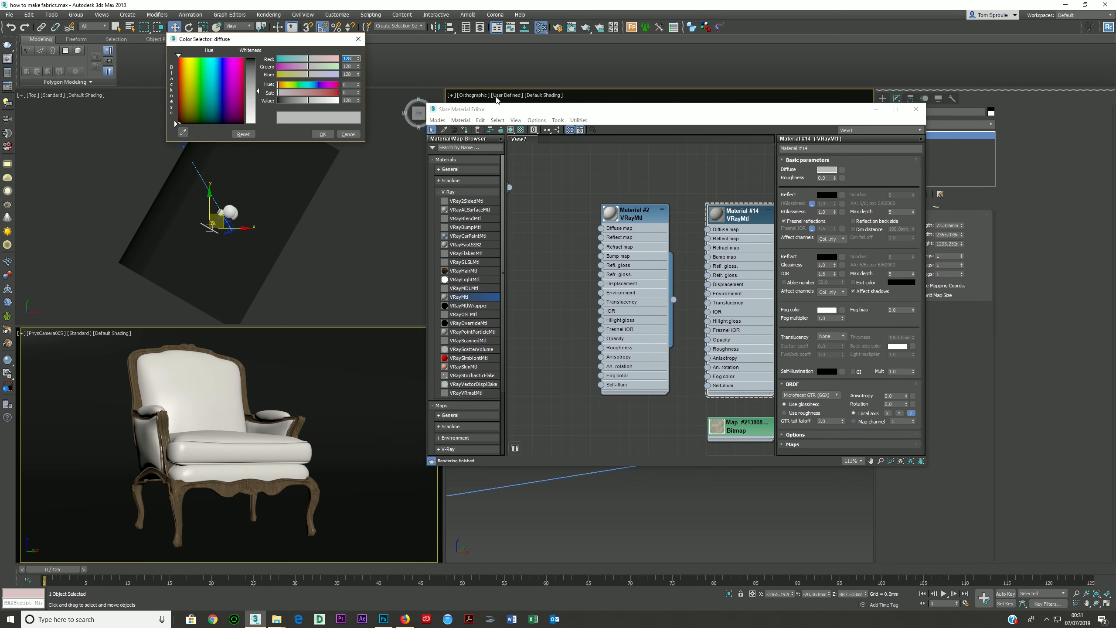
left_click(358, 39)
Compare the diffuse colour of Material #2 and delete the newly added VRayMtl
double_click(637, 213)
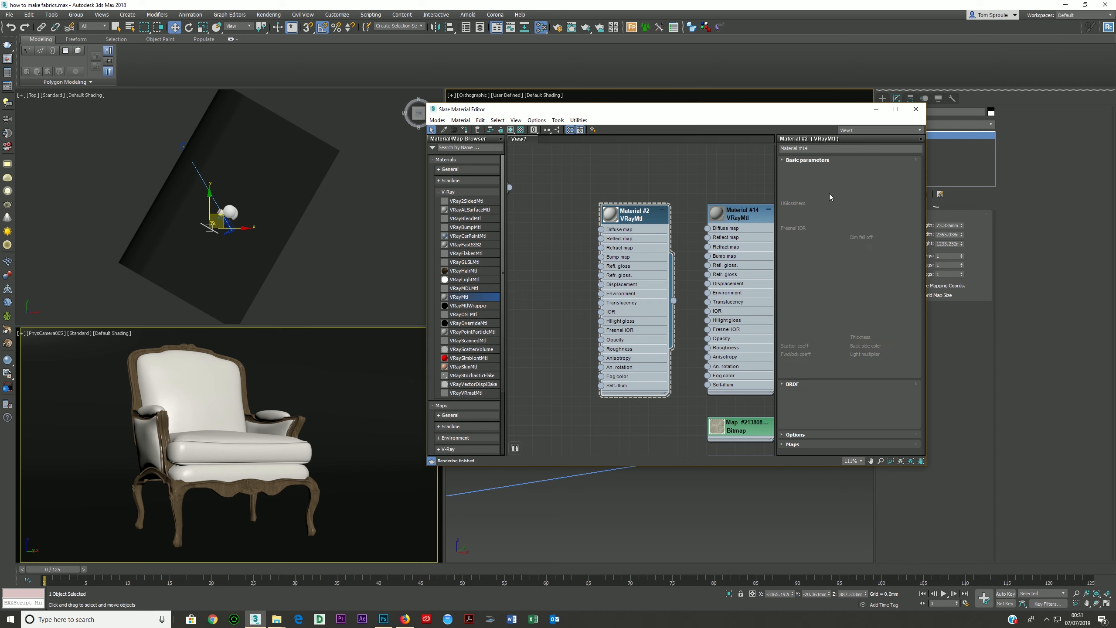
left_click(826, 170)
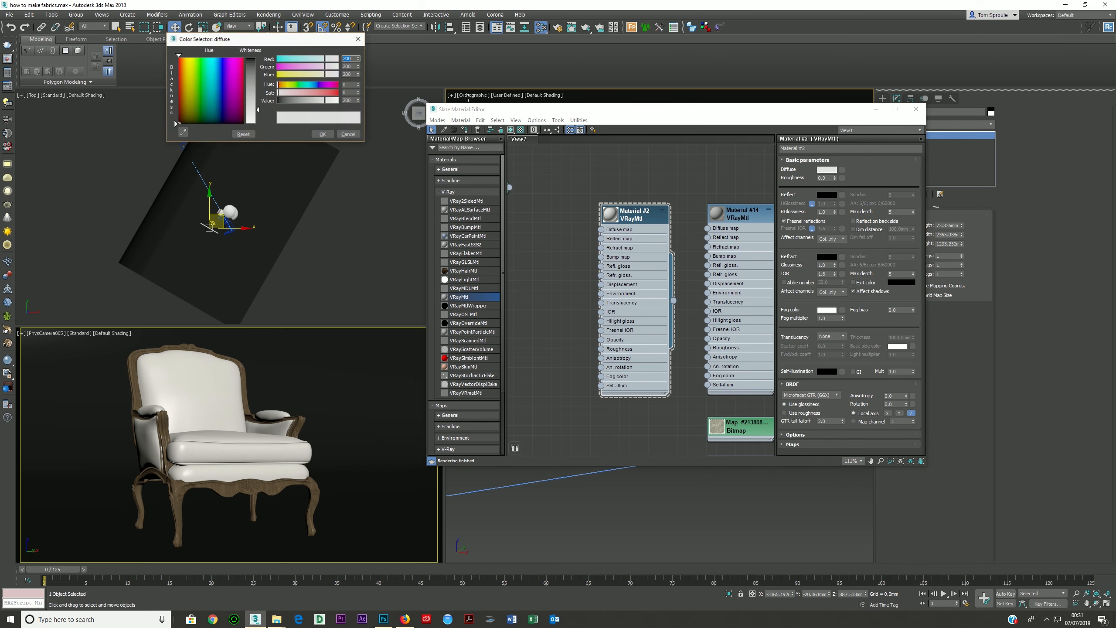
left_click(357, 39)
key("Delete")
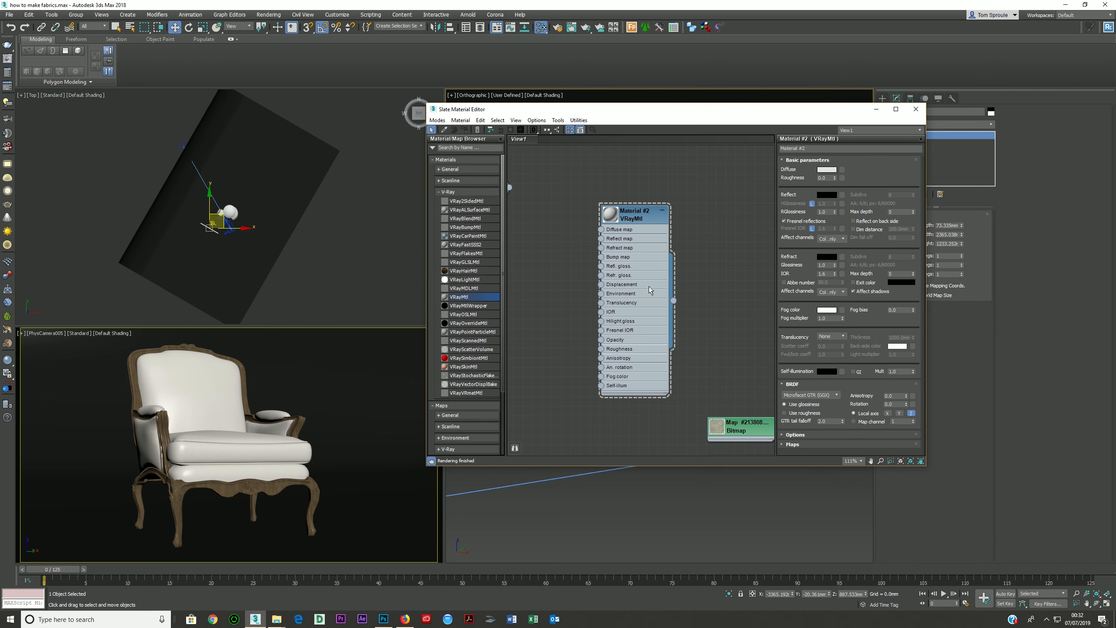
Inspect the parameters of the fabric_cream.jpg bitmap node in the blue velvet material and view its full image
scroll(605, 292, "down", 1)
middle_click_drag(604, 293, 563, 335)
scroll(608, 316, "down", 2)
middle_click_drag(628, 317, 714, 308)
scroll(575, 293, "up", 3)
scroll(575, 292, "up", 1)
double_click(592, 261)
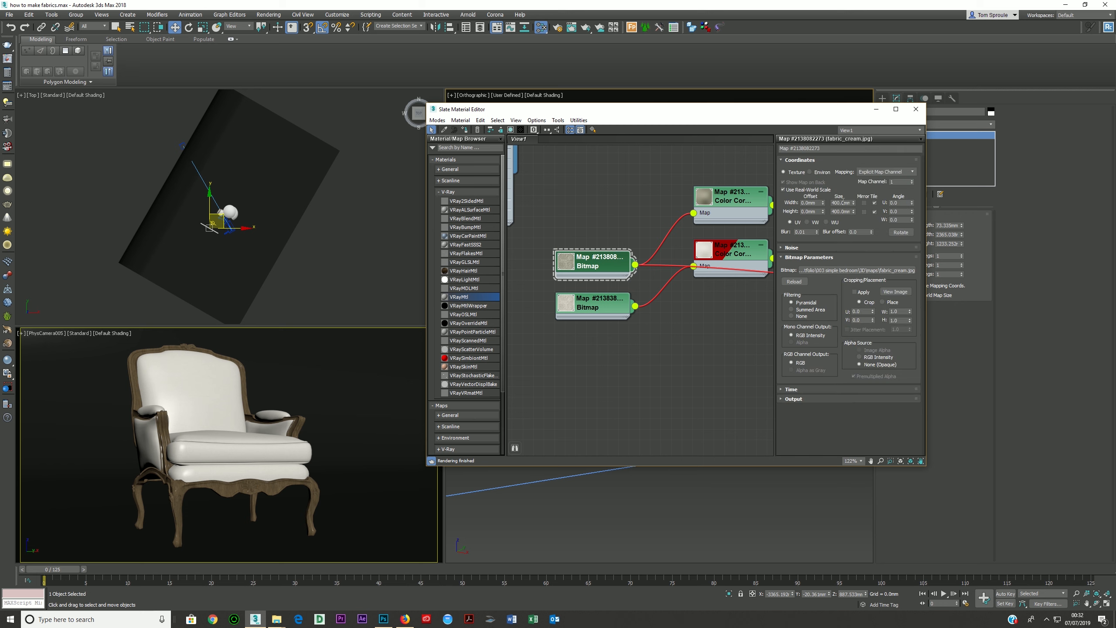
left_click(896, 292)
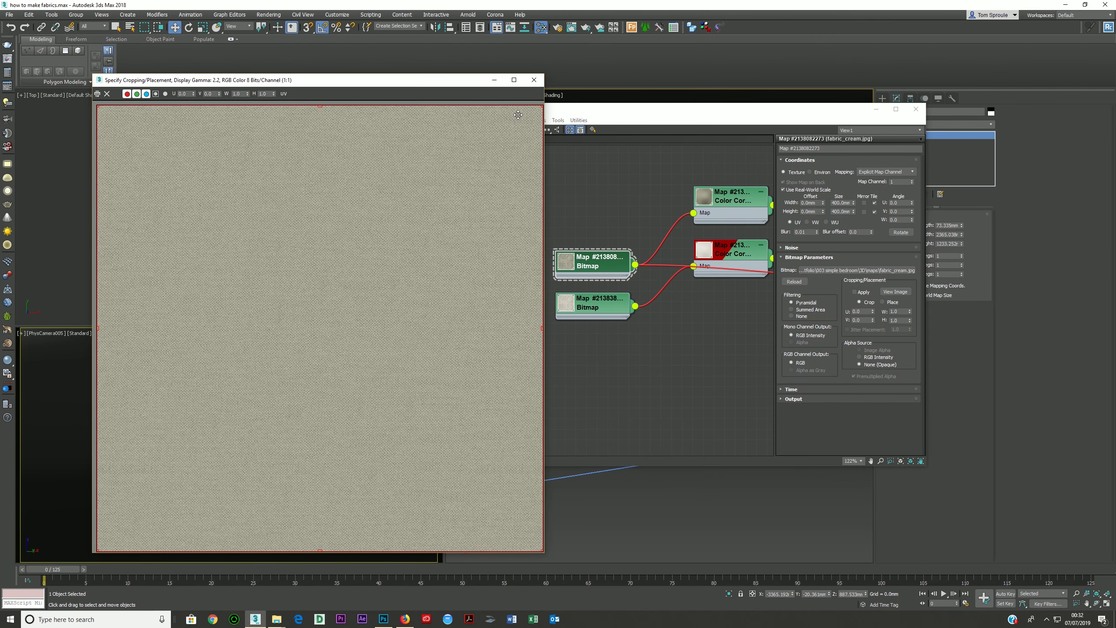
left_click(534, 80)
Switch to Photoshop, maximise its window, hide Layer 1 in fabric_cream.jpg and inspect the Background layer's weave up close
left_click(384, 619)
left_click_drag(499, 209, 598, 78)
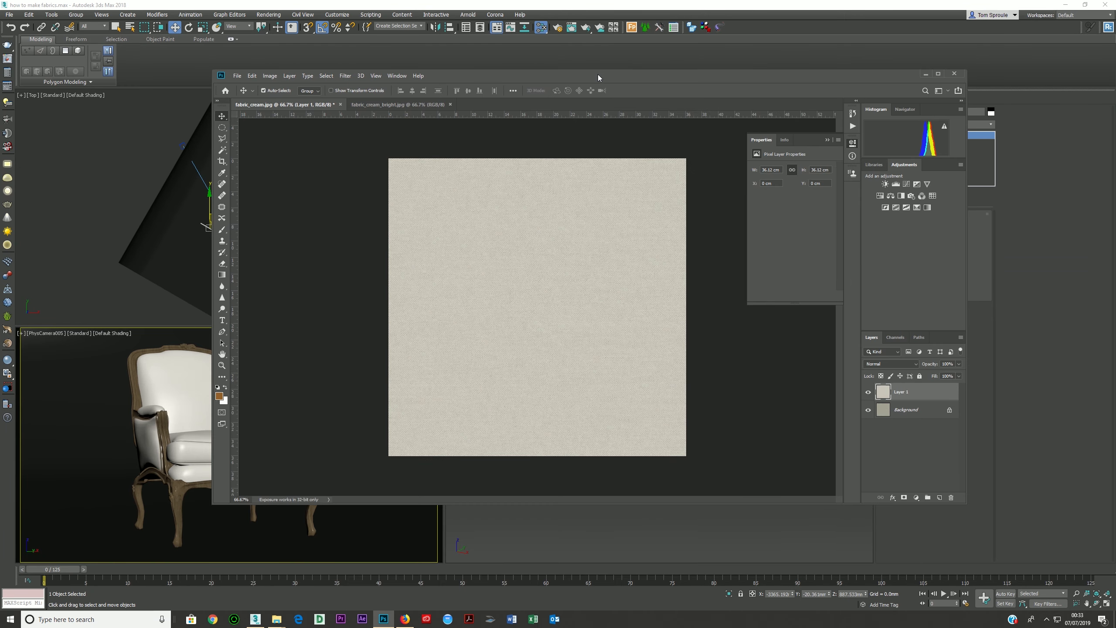
left_click(939, 74)
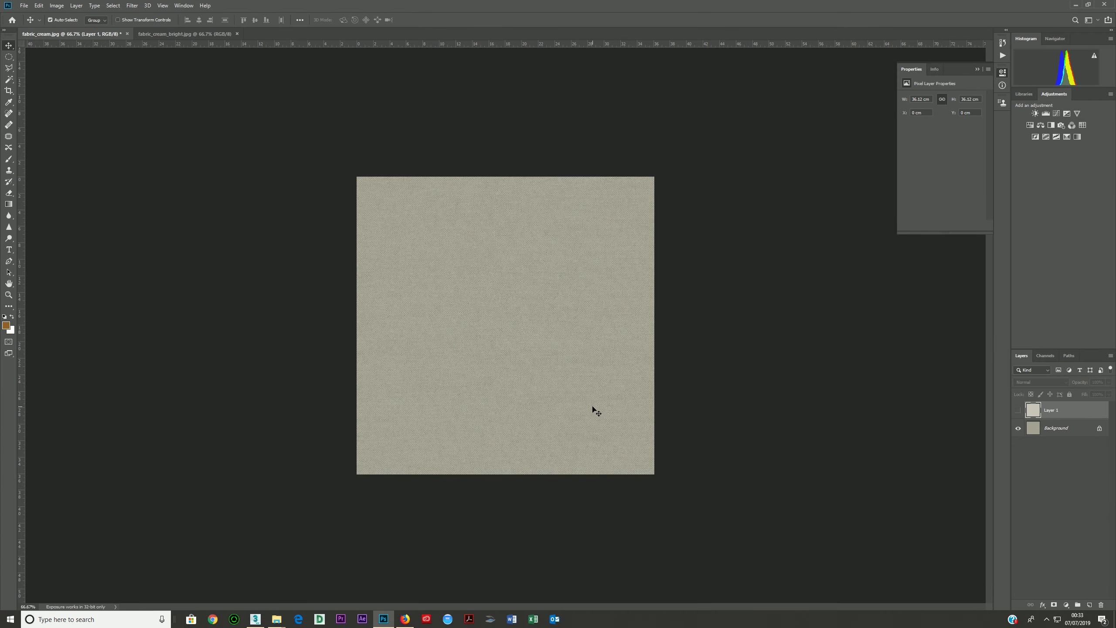
scroll(525, 348, "up", 3, "alt")
scroll(525, 361, "up", 2, "alt")
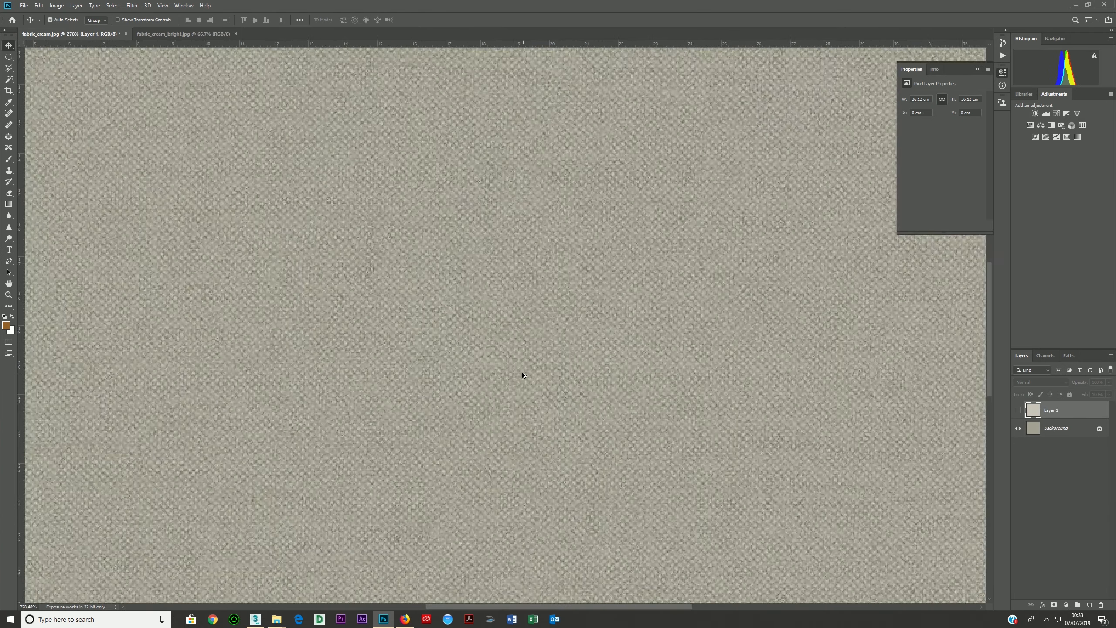
scroll(483, 348, "down", 4, "alt")
scroll(483, 335, "down", 1, "alt")
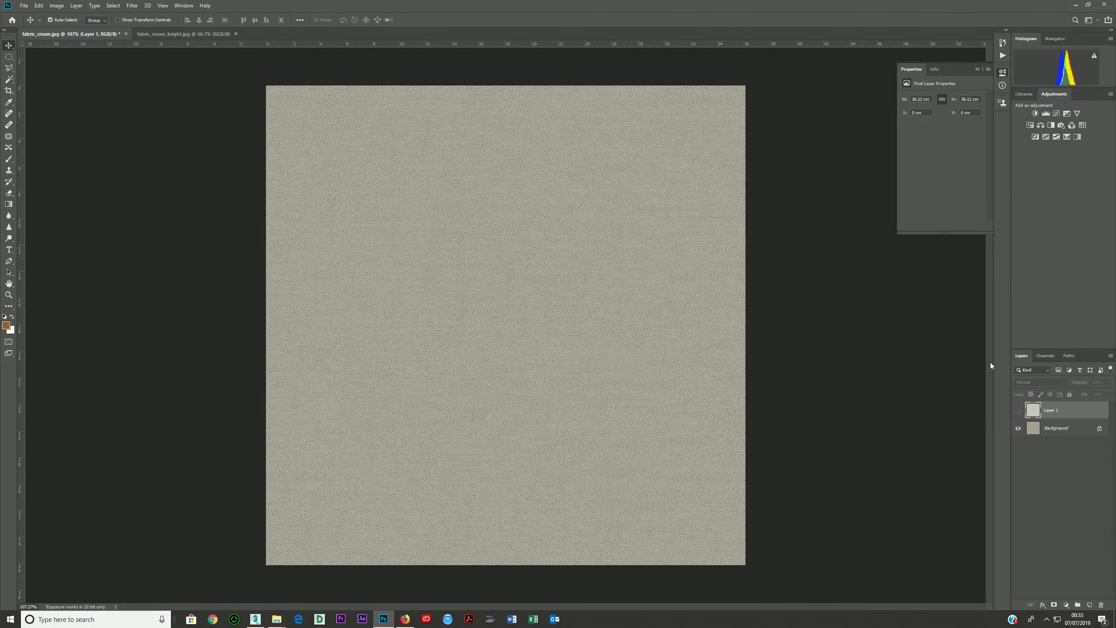
Brighten the Background layer's midtones with a Curves adjustment layer and add a Hue/Saturation adjustment layer with saturation -20
left_click(1049, 435)
left_click(1057, 113)
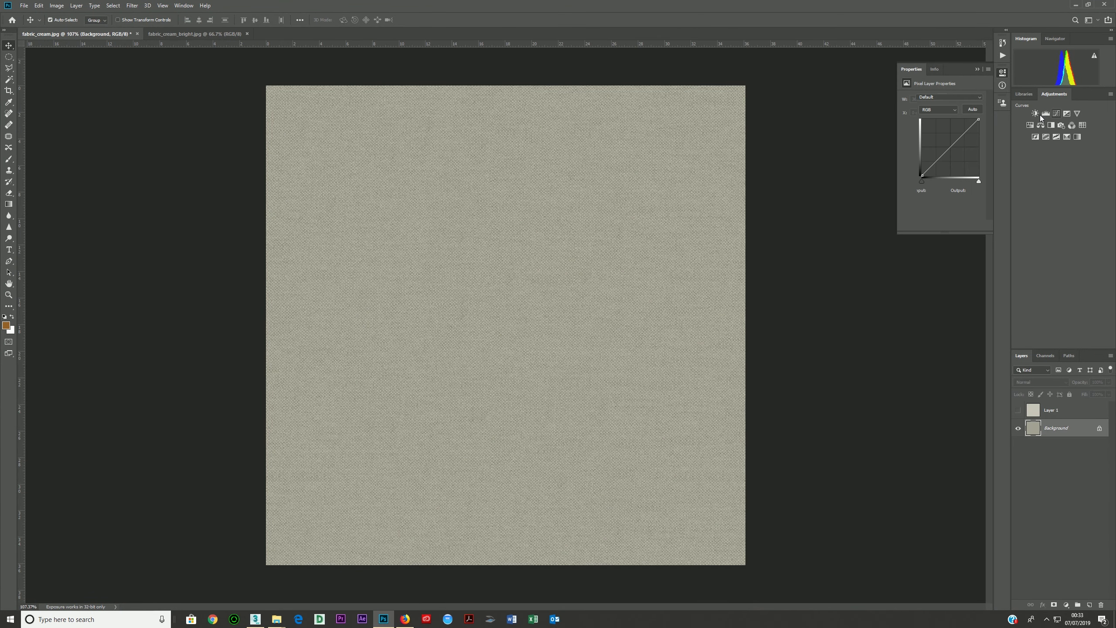
left_click_drag(950, 143, 948, 141)
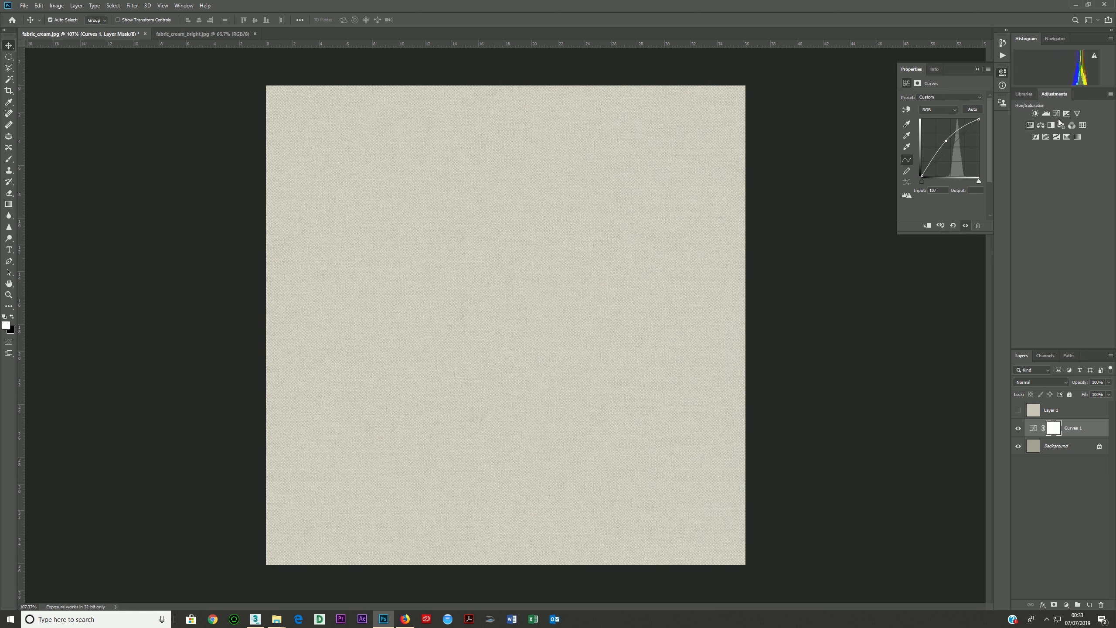
left_click(1029, 123)
left_click_drag(942, 148, 934, 148)
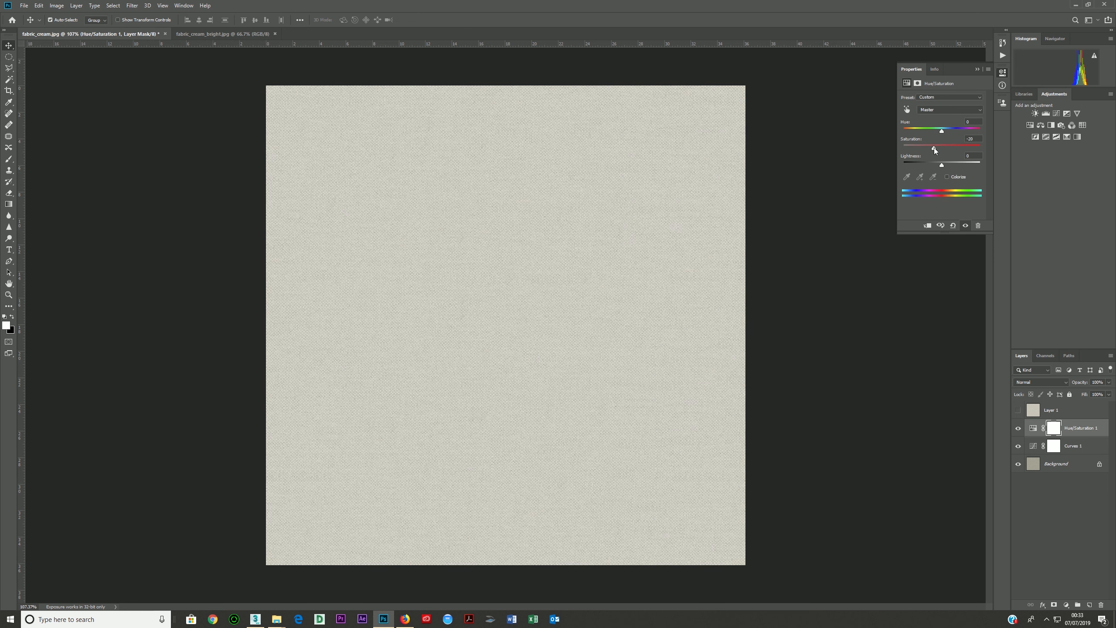
Toggle Layer 1's visibility to compare it with the adjusted background, leaving it shown and selected
left_click(1017, 410)
left_click(1018, 410)
left_click(1018, 411)
left_click(1050, 411)
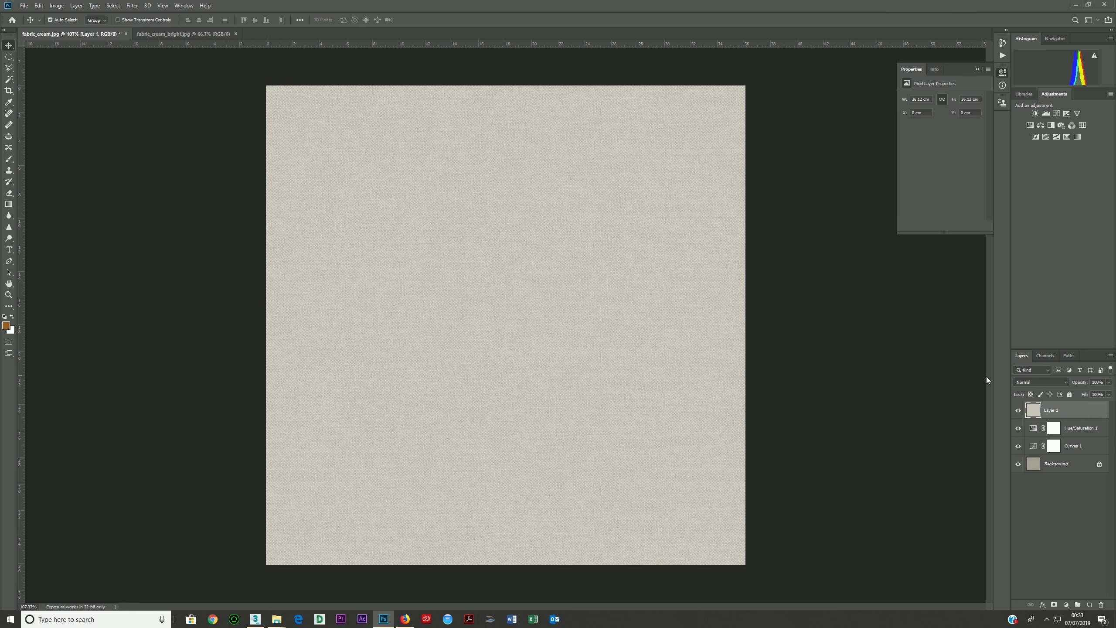
Hide Layer 1 and both adjustment layers, select the Background layer, and switch to 3ds Max
left_click_drag(1018, 413, 1020, 455)
left_click(1059, 467)
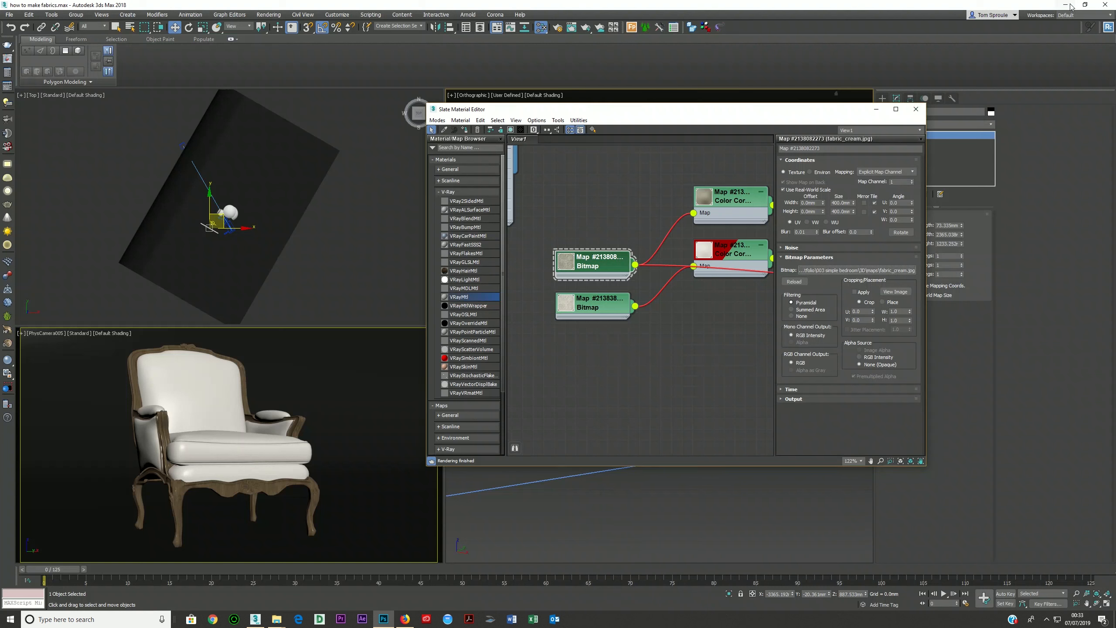
left_click(1075, 5)
Examine how the wood and blue velvet materials' nodes feed into the armchair's parent material in the Slate Material Editor
left_click_drag(598, 268, 598, 224)
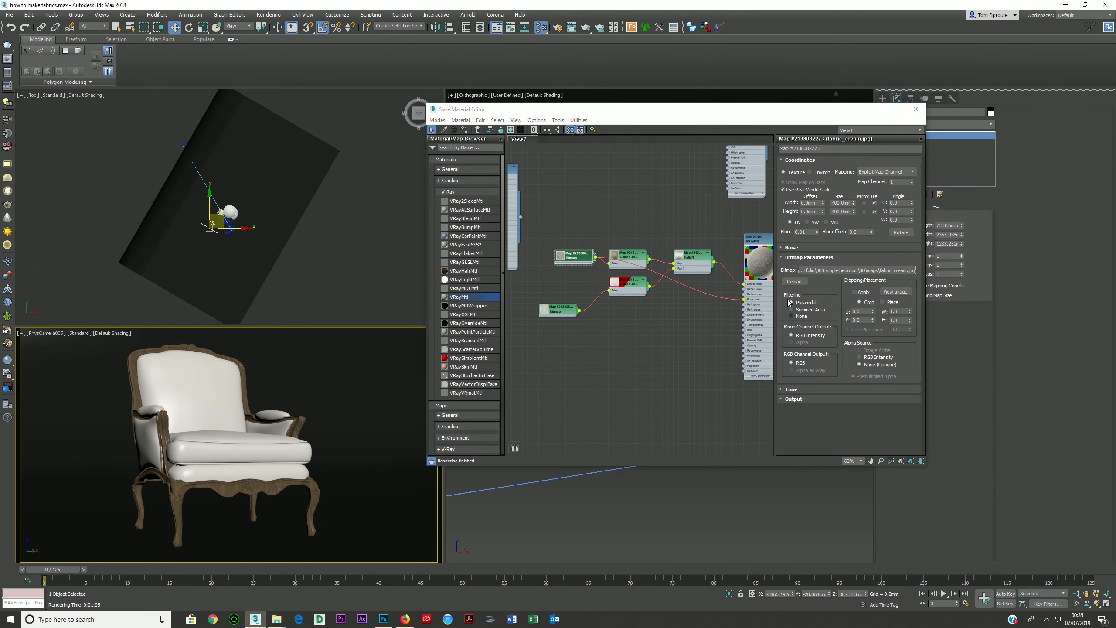
middle_click_drag(754, 313, 684, 342)
scroll(685, 341, "down", 2)
middle_click_drag(681, 207, 701, 267)
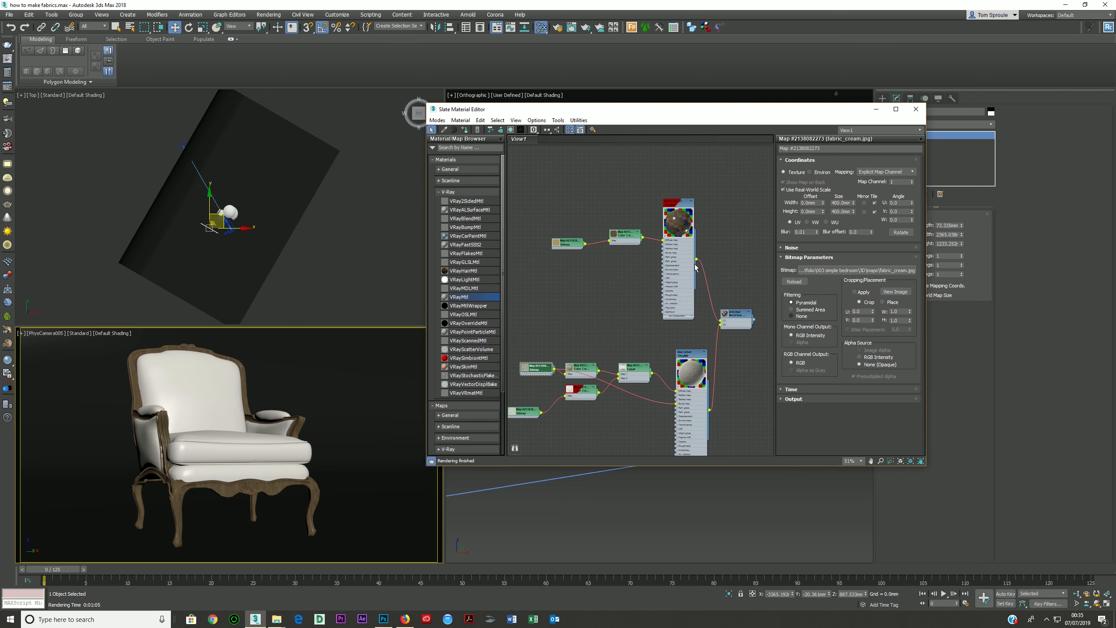
middle_click_drag(746, 323, 756, 267)
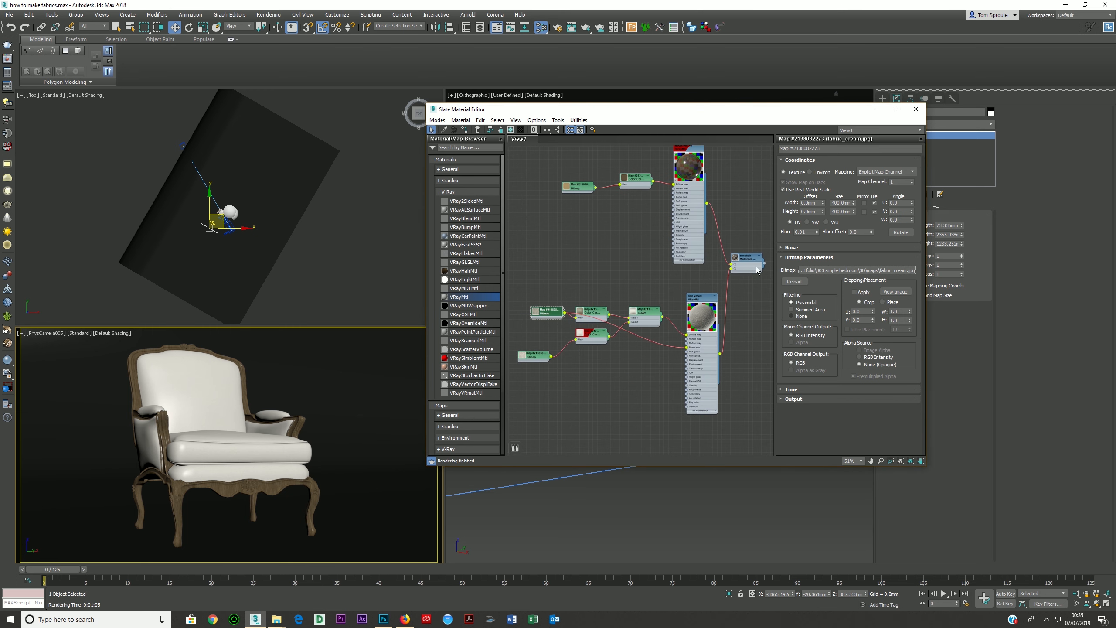
Select the armchair in the camera view, move the material editor aside, and check the available modifiers
left_click(218, 476)
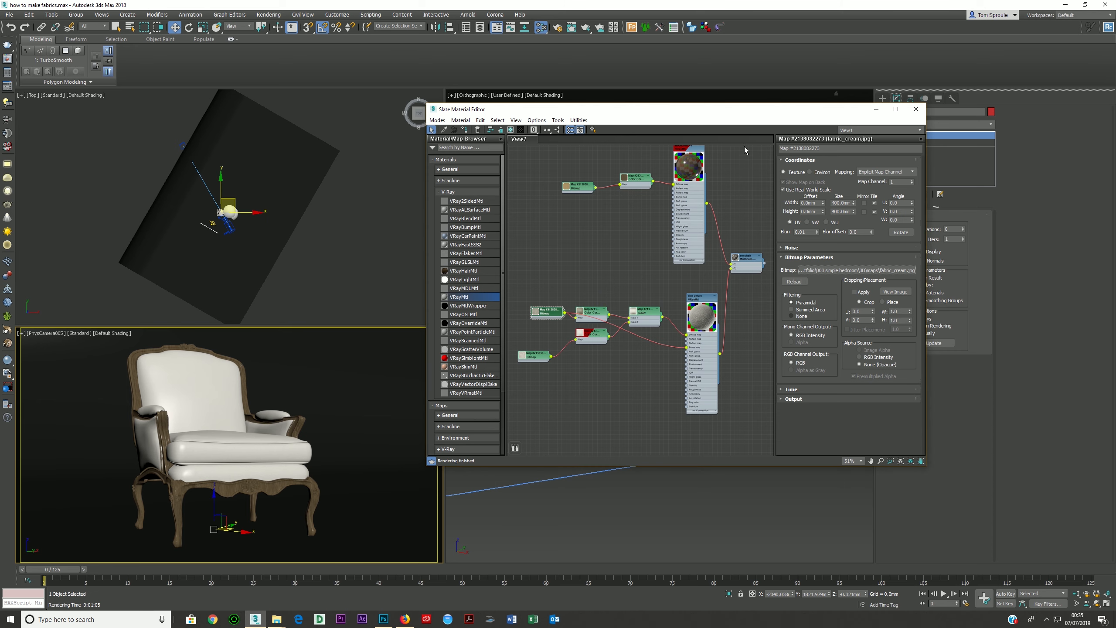
left_click_drag(779, 116, 637, 117)
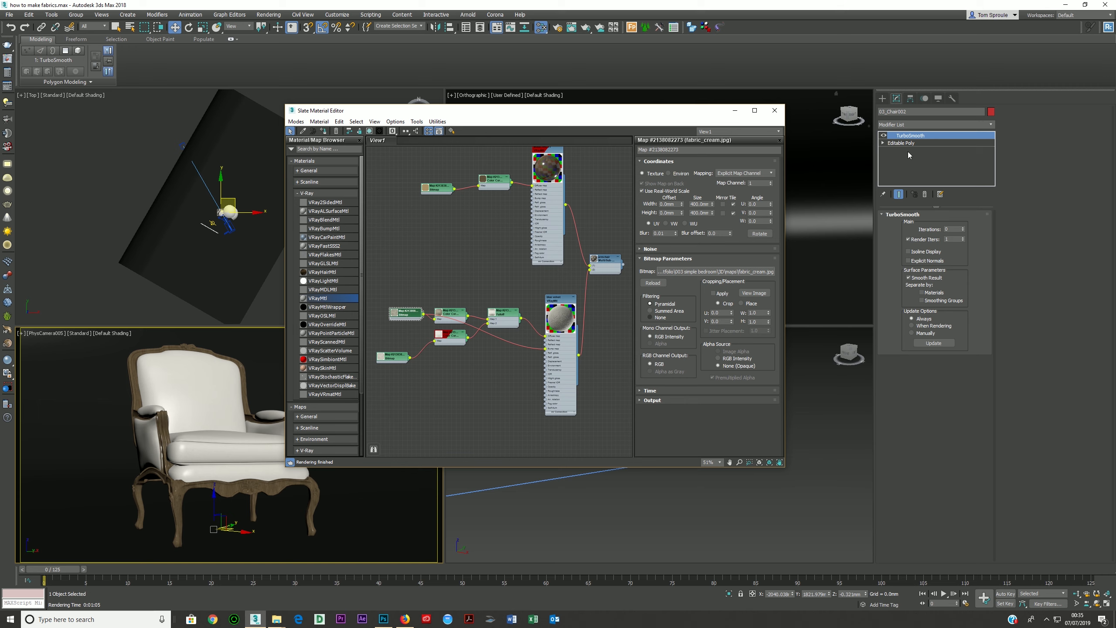
left_click(910, 126)
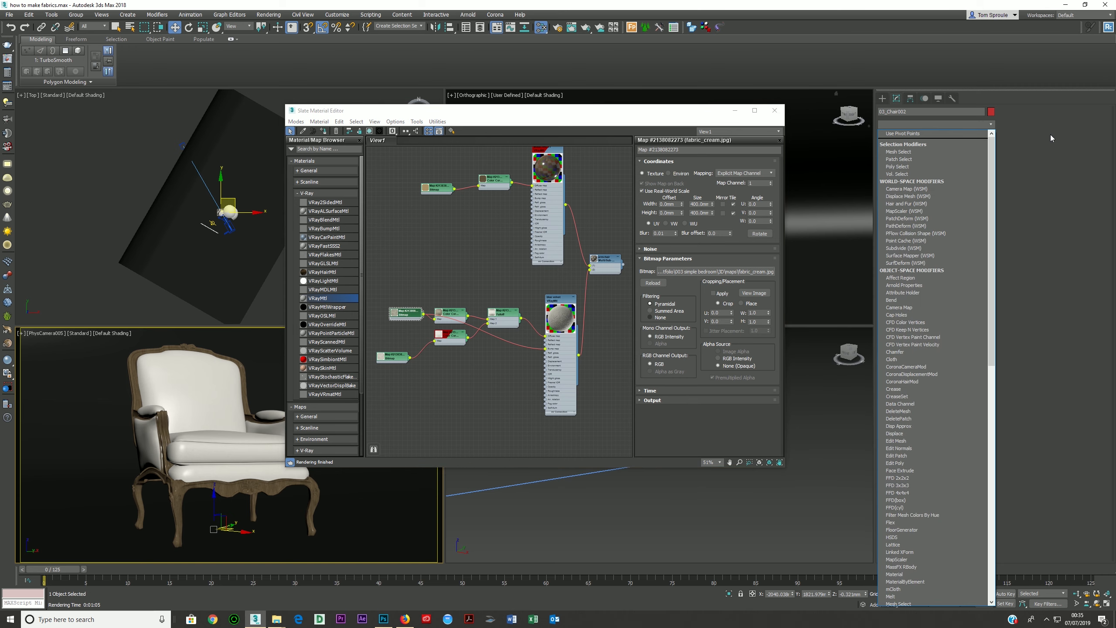
left_click(970, 124)
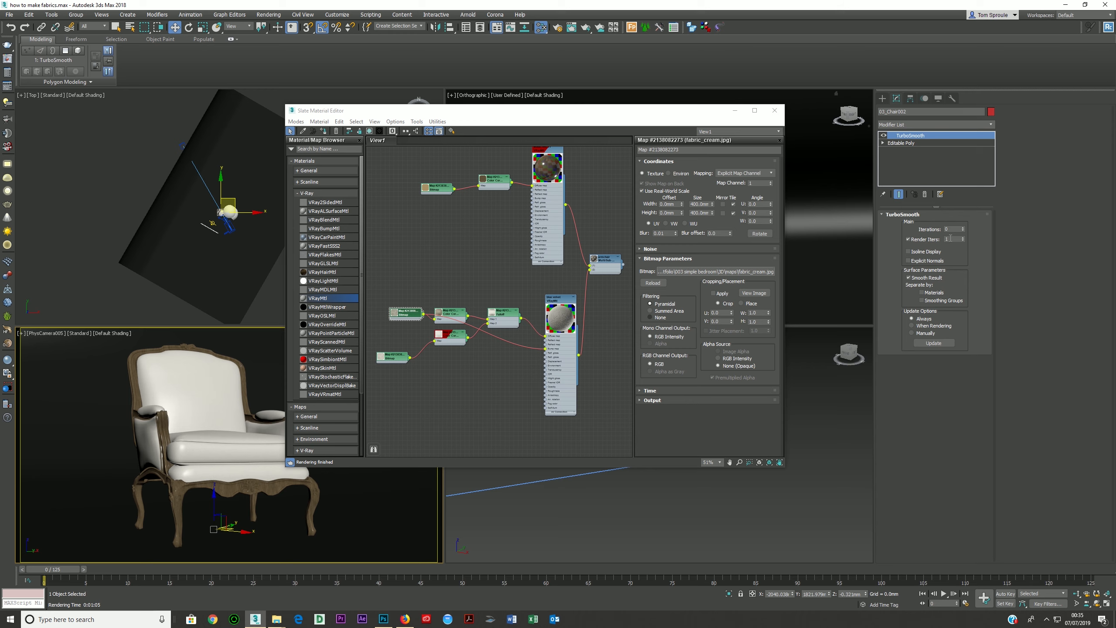
Create a new VRayMtl and connect it to the armchair's parent material in place of the blue velvet material
middle_click_drag(503, 268, 487, 265)
middle_click_drag(493, 309, 500, 264)
left_click_drag(318, 301, 488, 354)
middle_click_drag(518, 351, 471, 364)
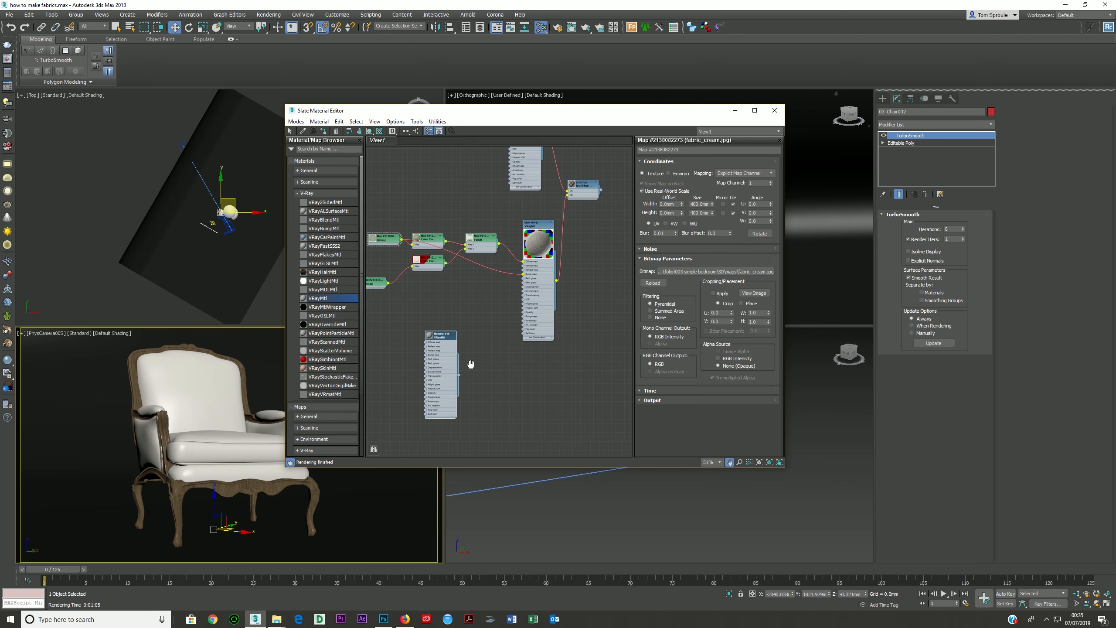
left_click_drag(458, 375, 568, 196)
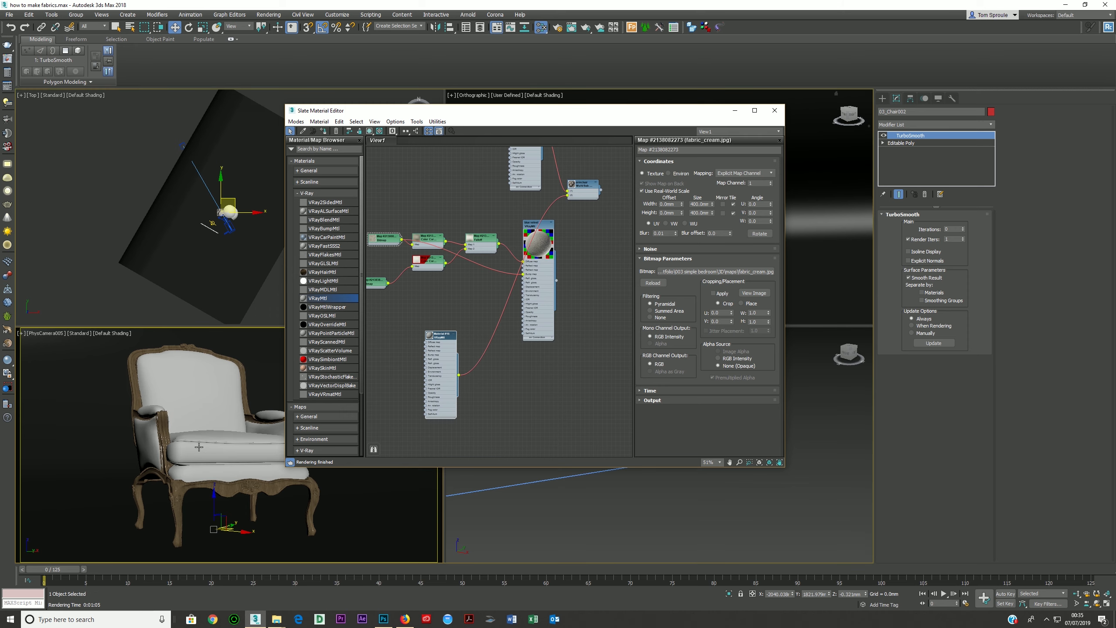
Bring fabric_cream from the maps folder into the node graph and use it as the new VRayMtl's diffuse map
key("alt+w")
left_click_drag(595, 110, 813, 85)
left_click_drag(660, 342, 676, 321)
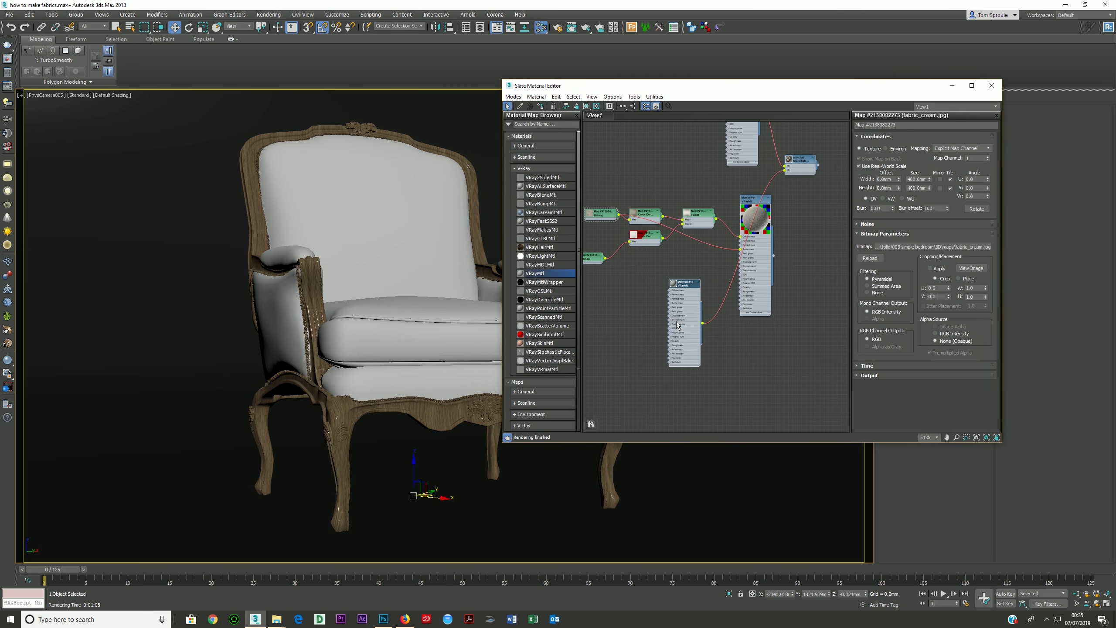
mouse_move(277, 619)
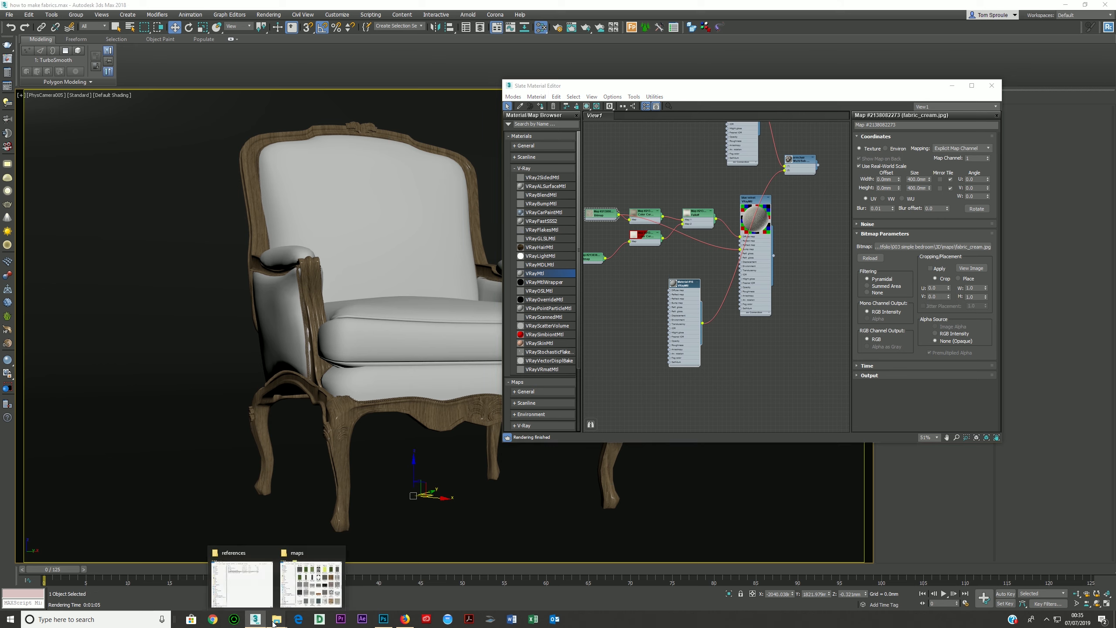
left_click(310, 600)
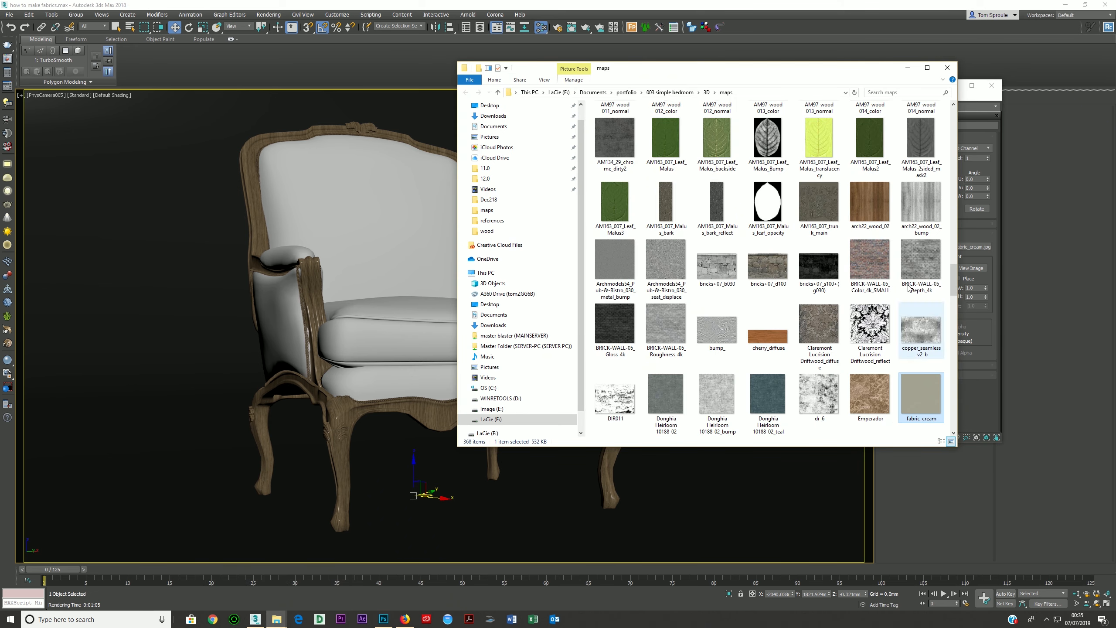
left_click_drag(811, 74, 351, 107)
left_click_drag(482, 427, 686, 278)
left_click(631, 348)
scroll(616, 331, "up", 2)
left_click_drag(628, 320, 616, 285)
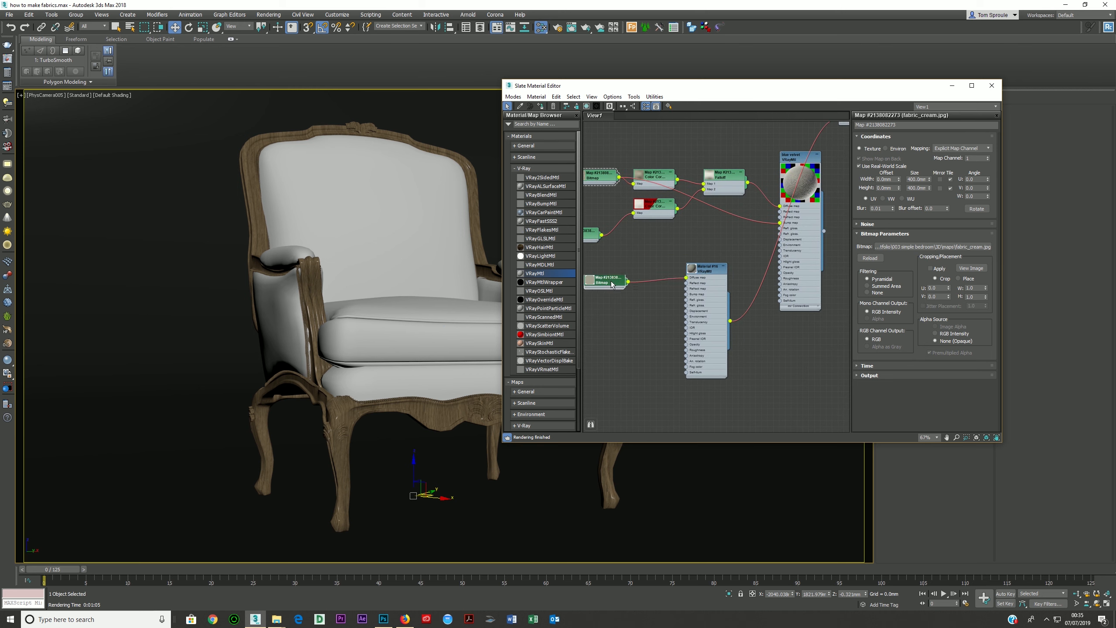
Open the new fabric_cream bitmap's parameters and display the texture on the armchair in the viewport
scroll(626, 288, "up", 3)
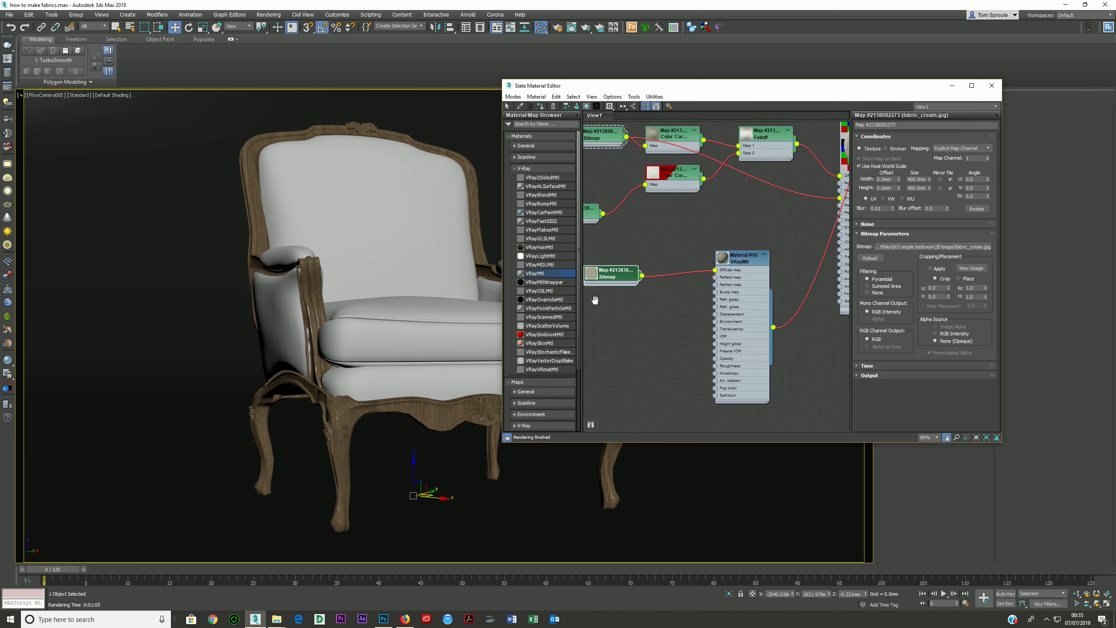
double_click(630, 272)
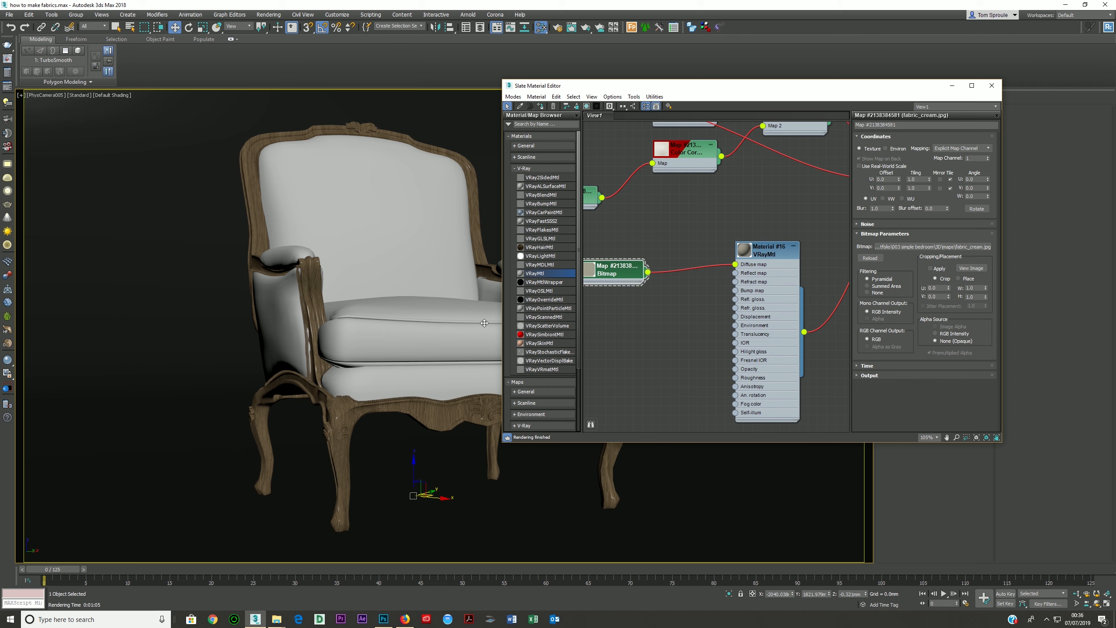
left_click(585, 107)
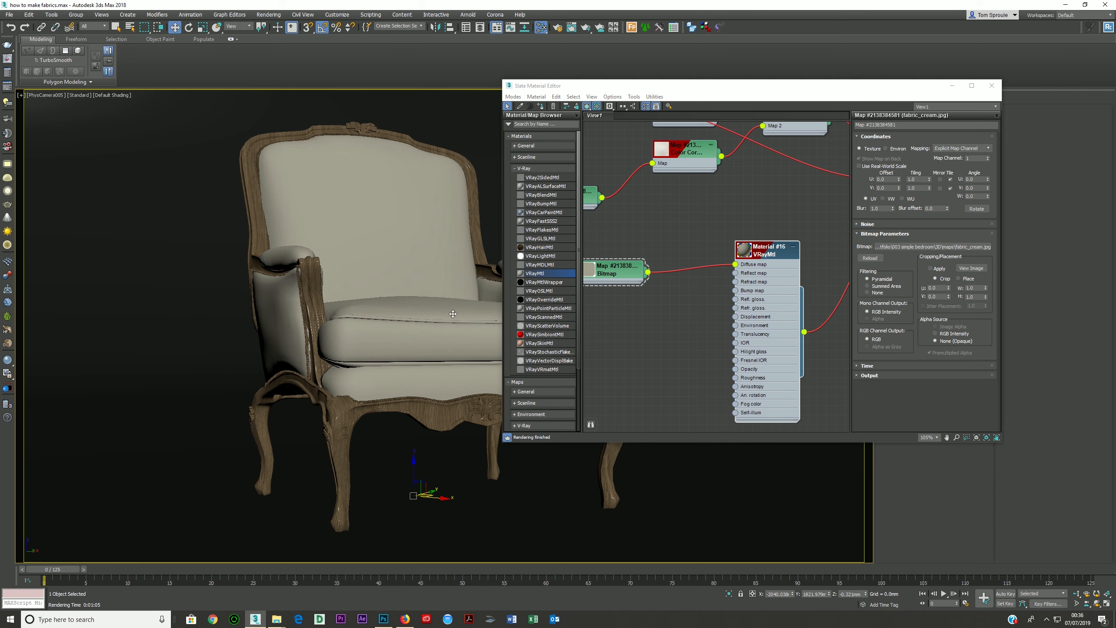
left_click_drag(691, 94, 470, 333)
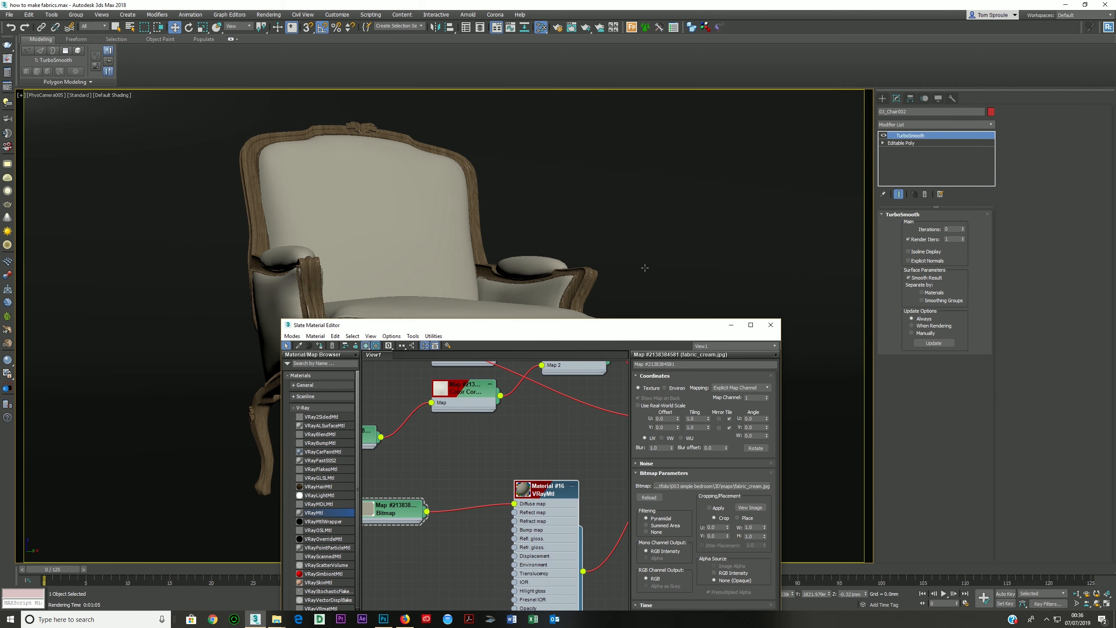
Add a UVW Map modifier to the armchair with Box mapping and Real-World Map Size enabled
left_click(914, 126)
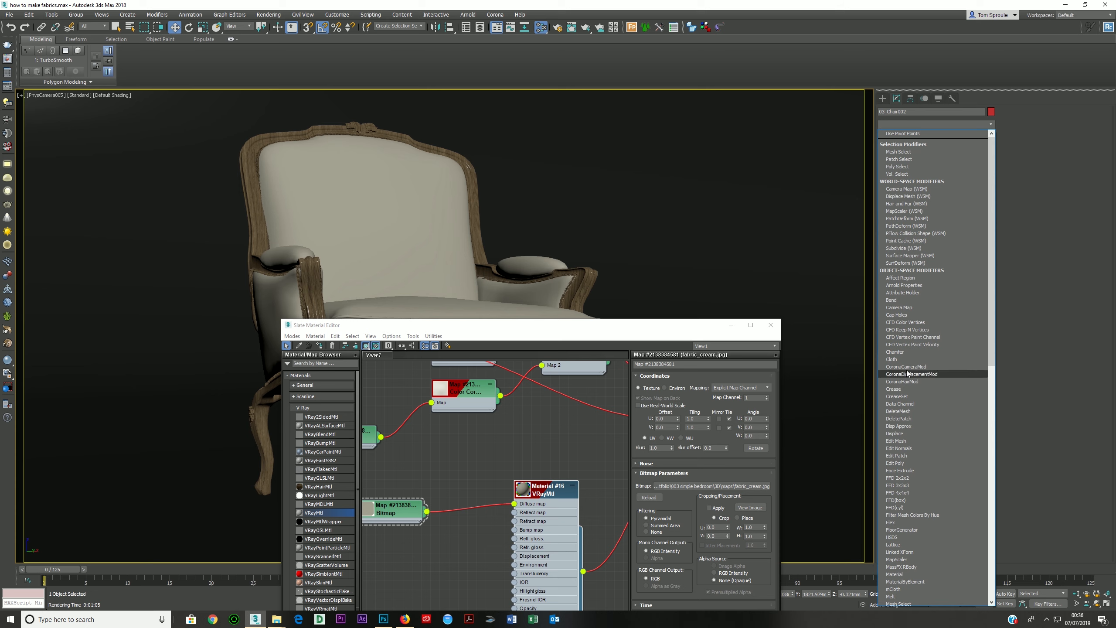
scroll(912, 316, "down", 15)
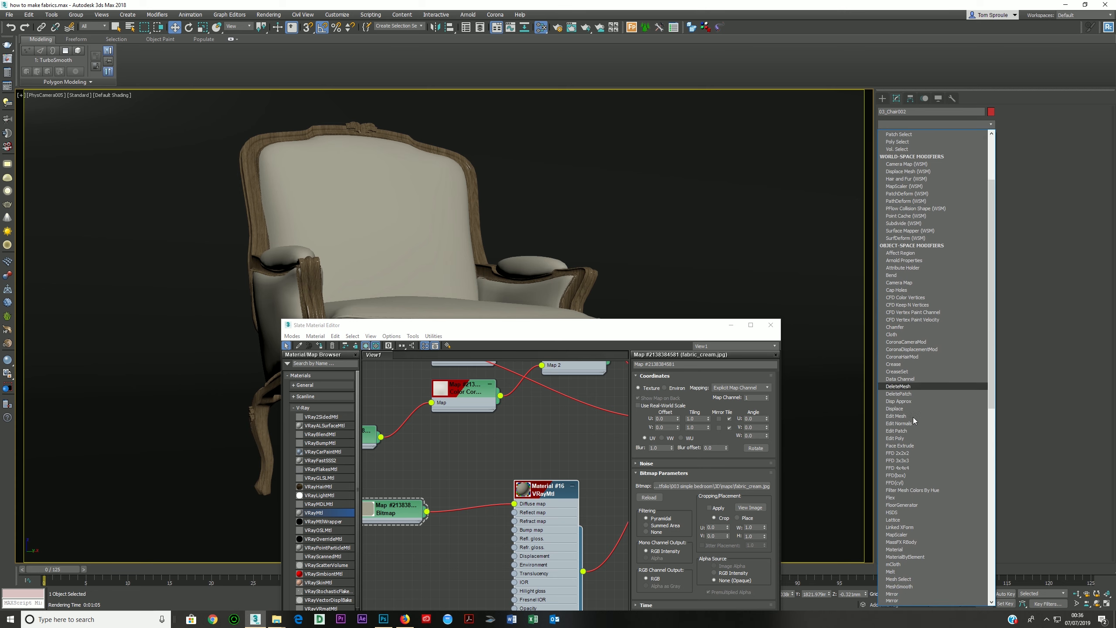
scroll(918, 476, "down", 5)
left_click(902, 519)
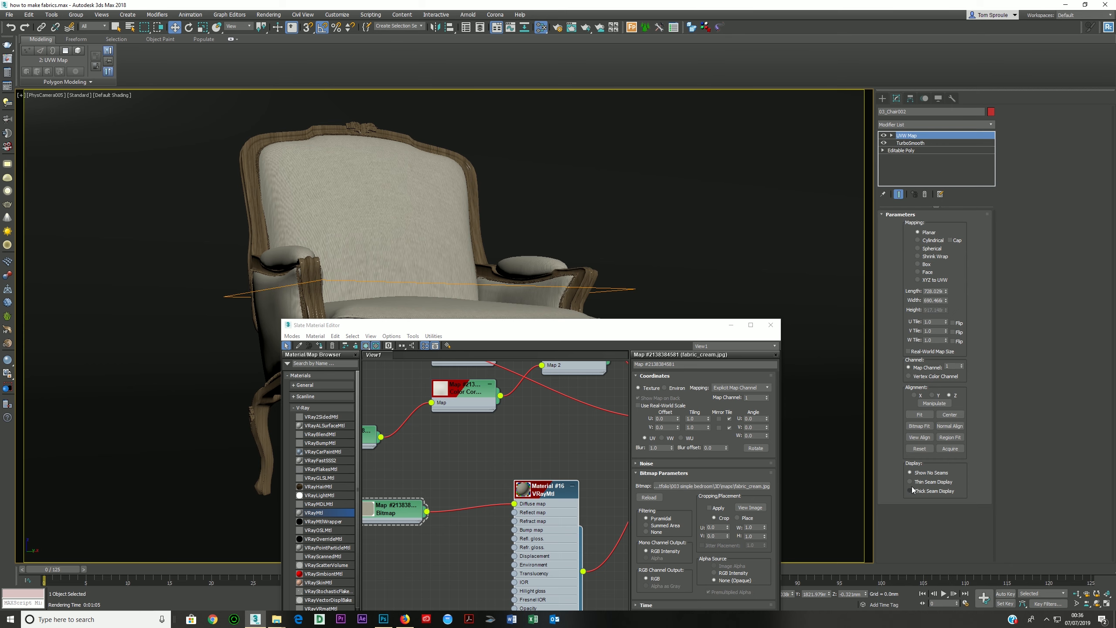
left_click(918, 263)
left_click(908, 352)
Enable Use Real-World Scale on the fabric_cream bitmap, set its width and height to 400 mm, and close the material editor
left_click_drag(433, 325, 489, 448)
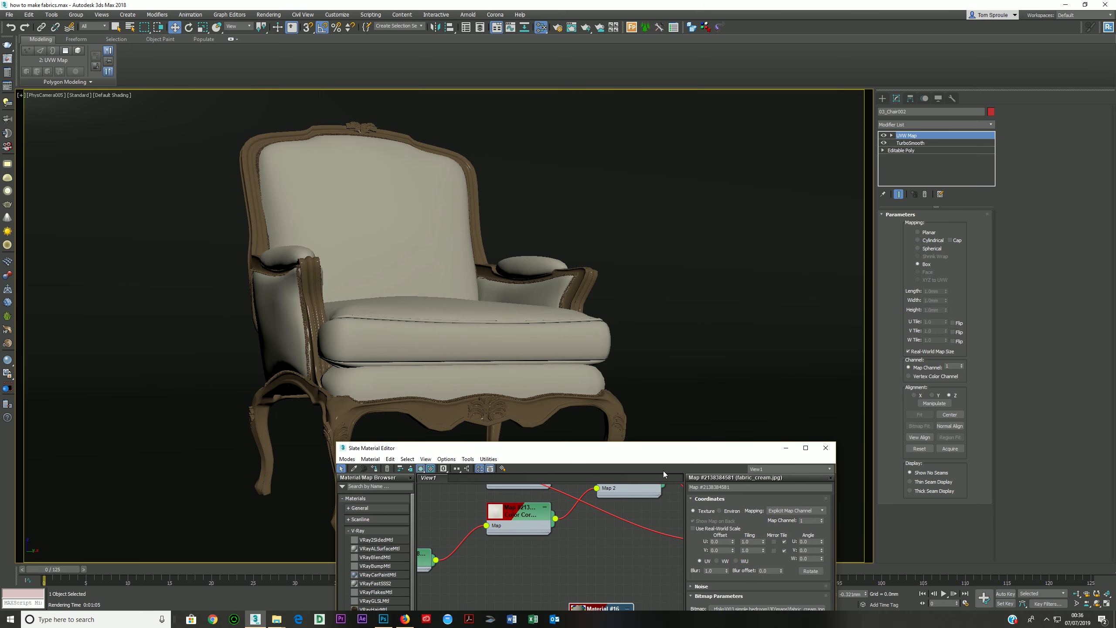
left_click_drag(630, 452, 610, 204)
middle_click_drag(419, 379, 478, 375)
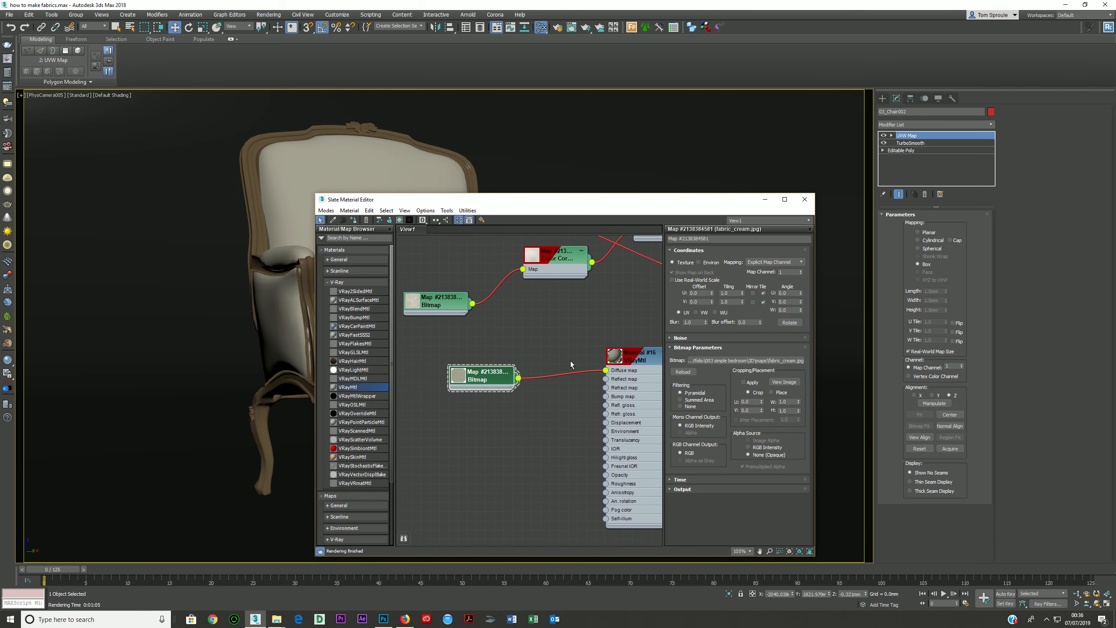
left_click(688, 280)
double_click(731, 294)
type("400")
key("Tab")
type("400")
key("Tab")
left_click(805, 199)
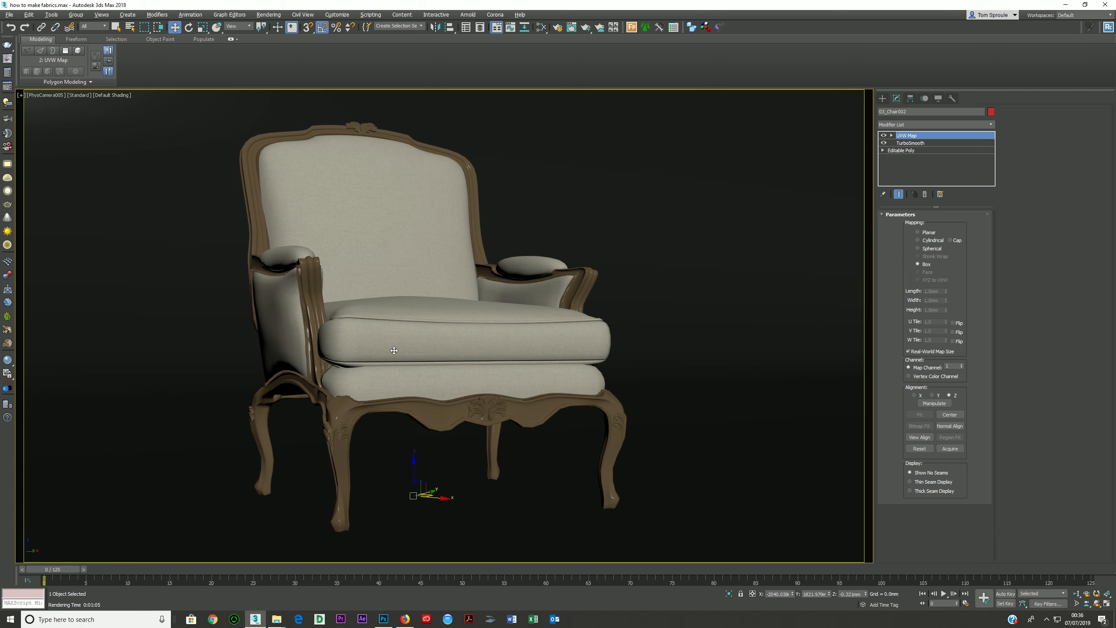
Isolate the armchair in the orthographic view with shading on and examine the fabric weave on its seat cushion
key("alt+w")
right_click(568, 412)
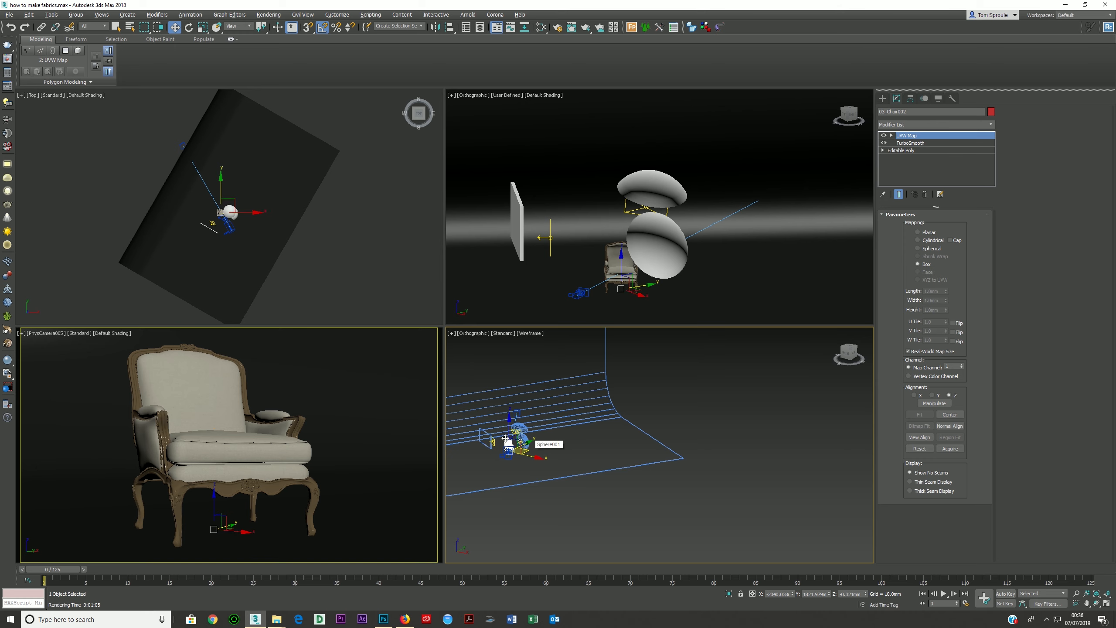
right_click(299, 478)
key("alt+w")
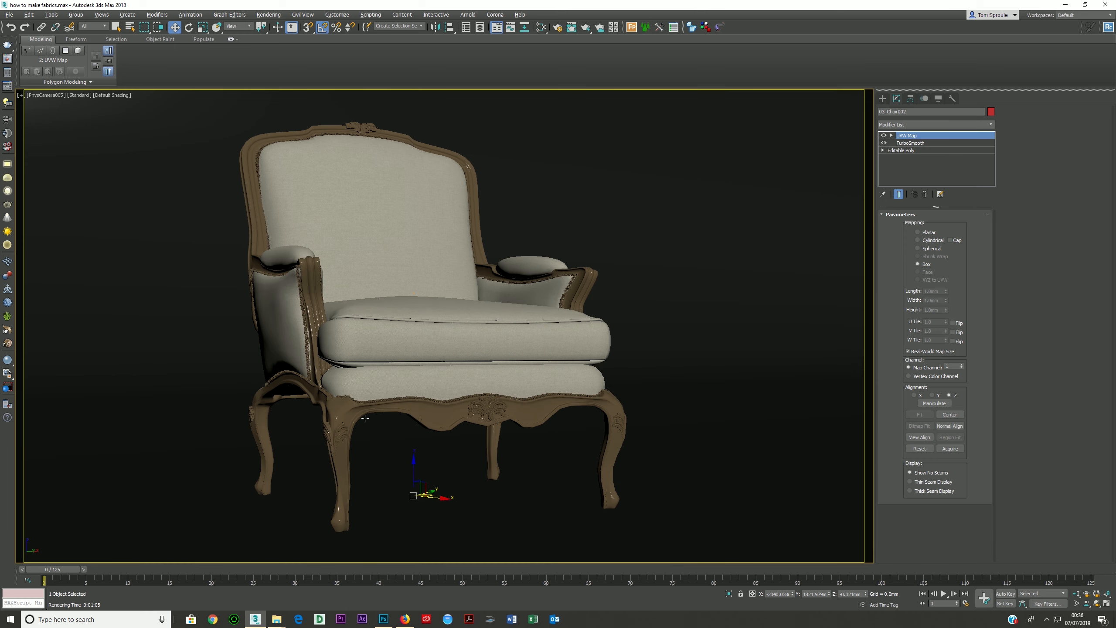
key("alt+w")
right_click(497, 422)
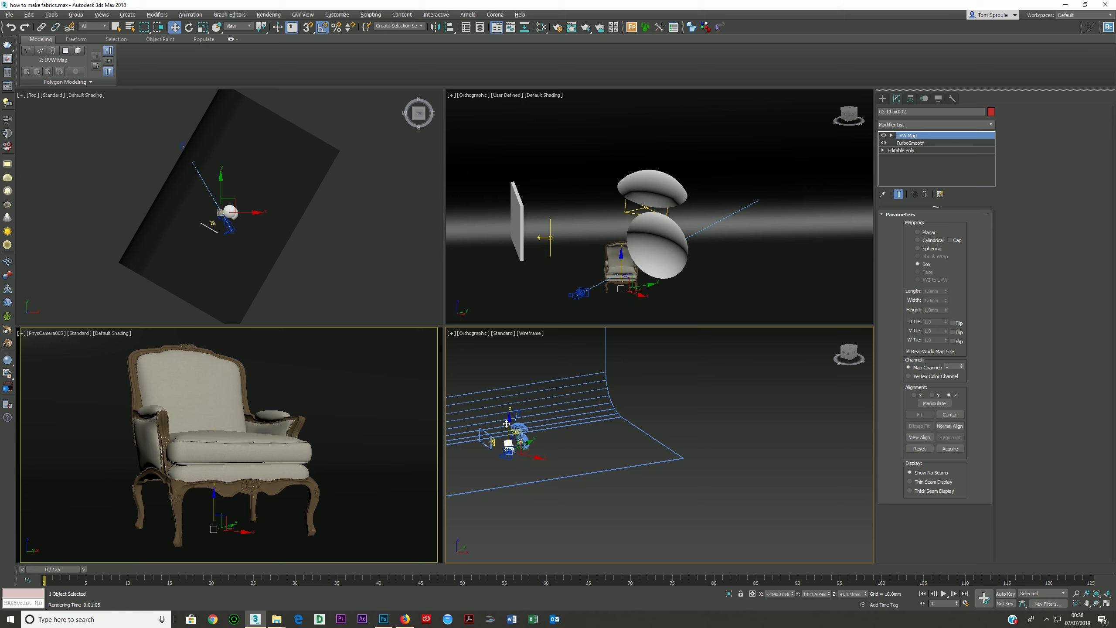
key("alt+w")
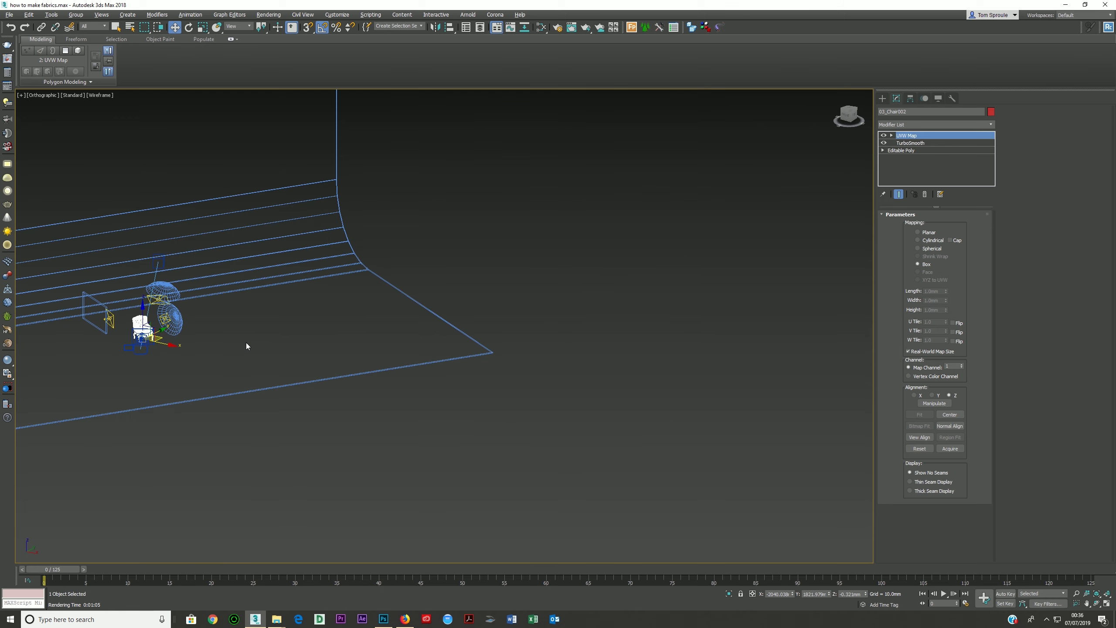
key("z")
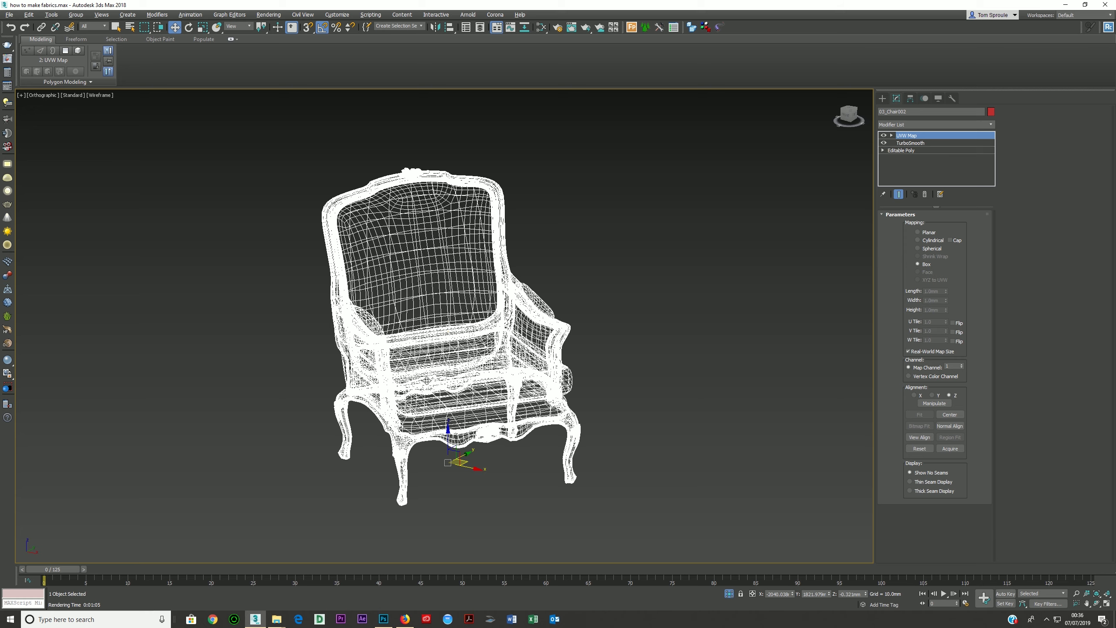
key("F3")
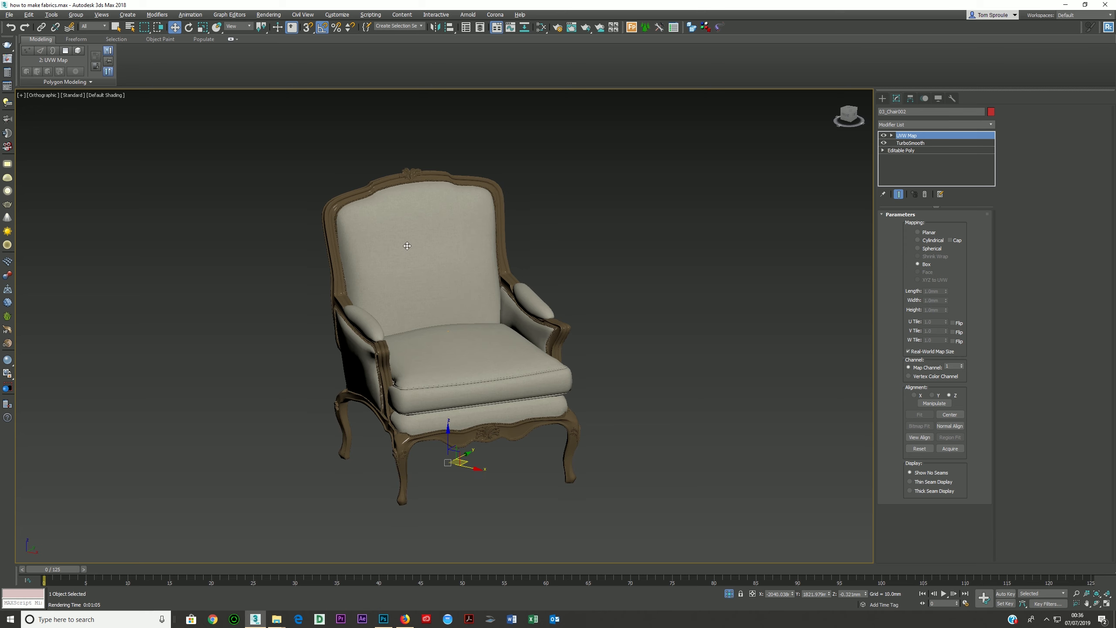
middle_click_drag(466, 399, 478, 365, "alt")
scroll(465, 366, "up", 10)
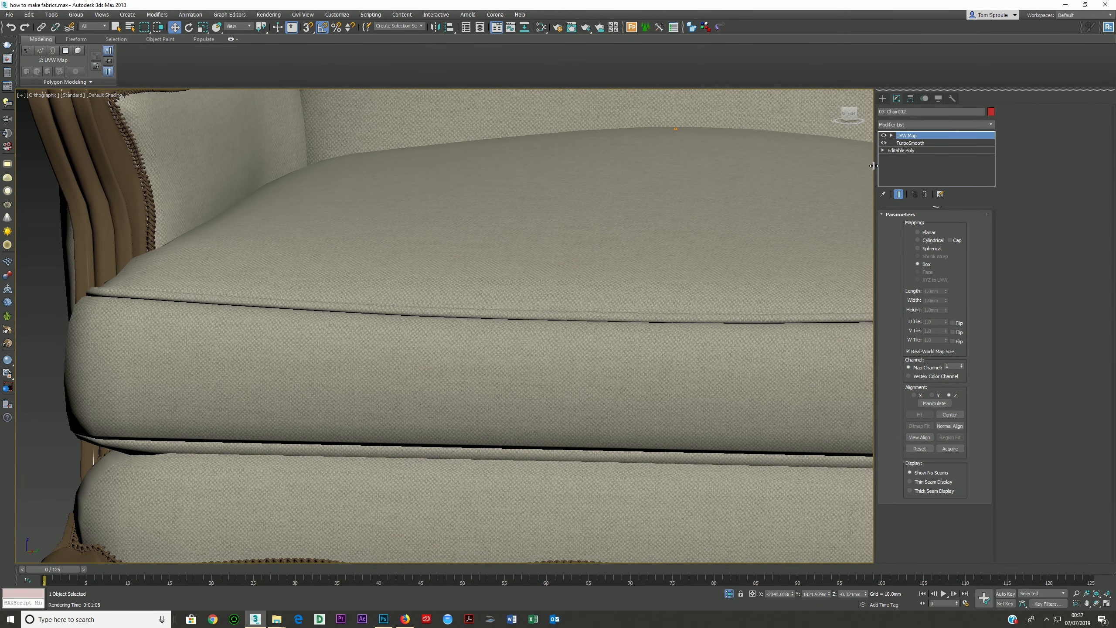
Delete the UVW Map modifier from the armchair and inspect the fabric on the seat and armrest
left_click(925, 194)
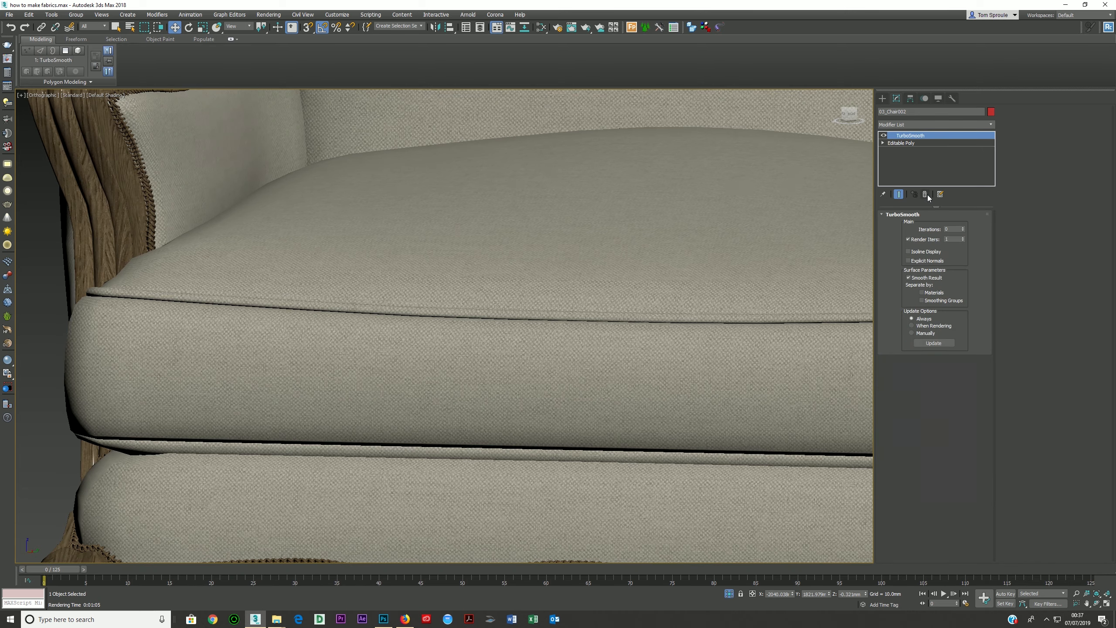
scroll(262, 360, "down", 5)
middle_click_drag(262, 359, 507, 386, "alt")
scroll(485, 368, "up", 5)
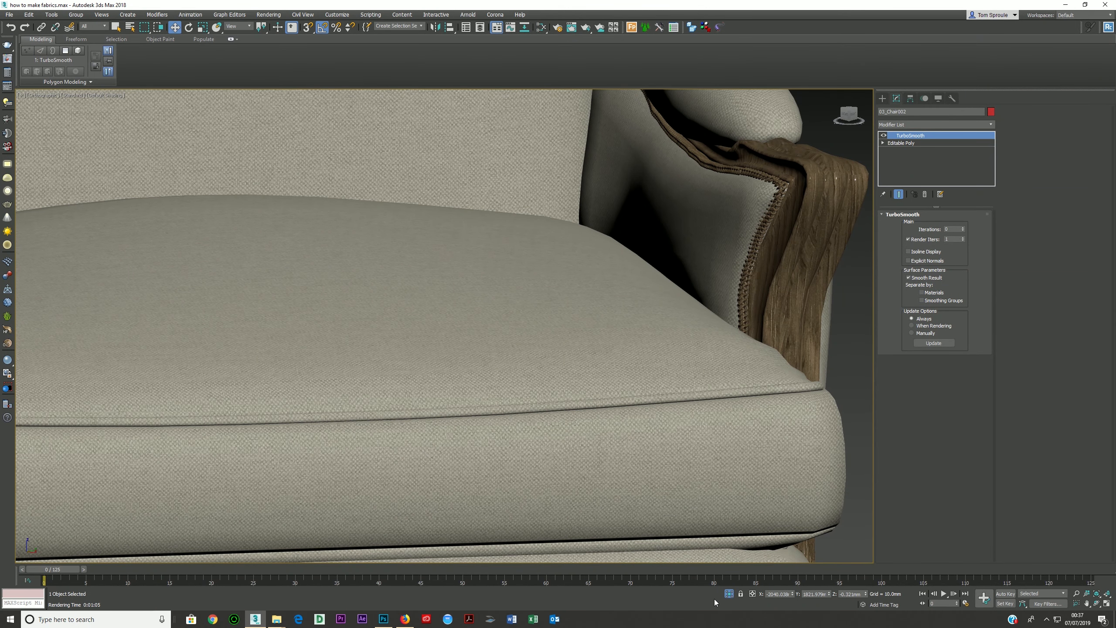
End the armchair's isolation and restore the four-viewport layout
left_click(729, 594)
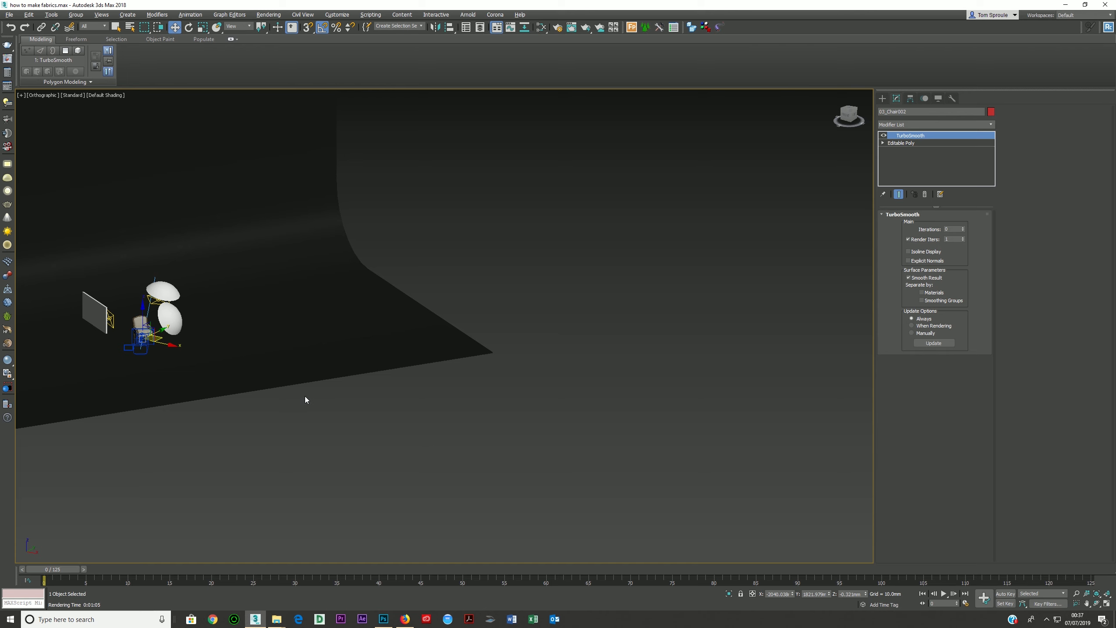
key("alt+w")
right_click(322, 423)
right_click(462, 371)
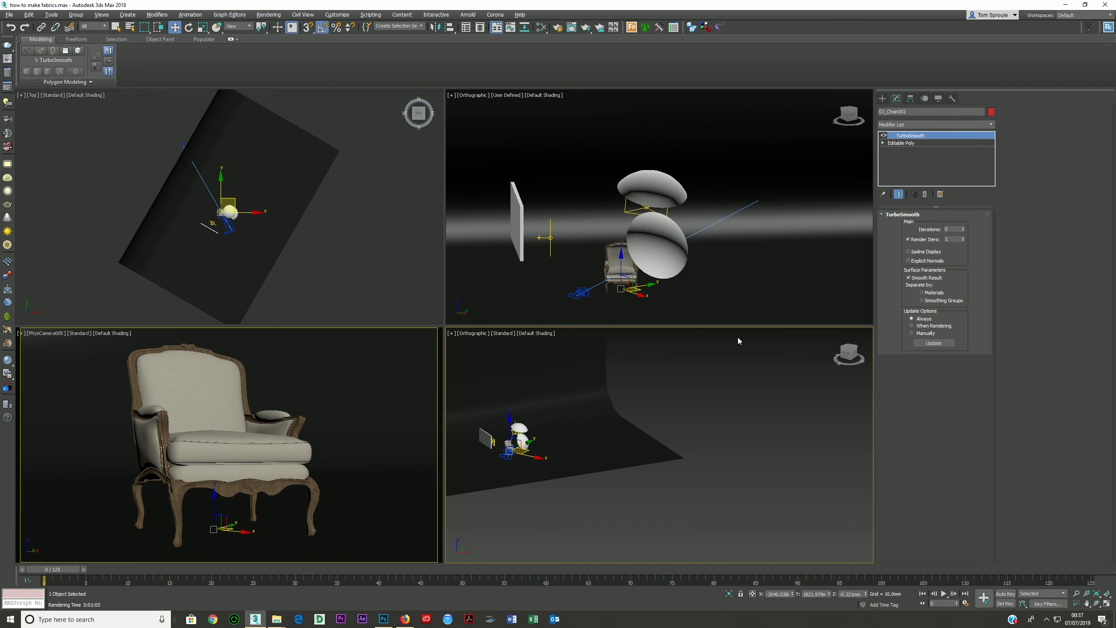
Review the V-Ray render settings for the PhysCamera005 view, including output size, image sampler, GI and render elements, and render a test image
right_click(342, 396)
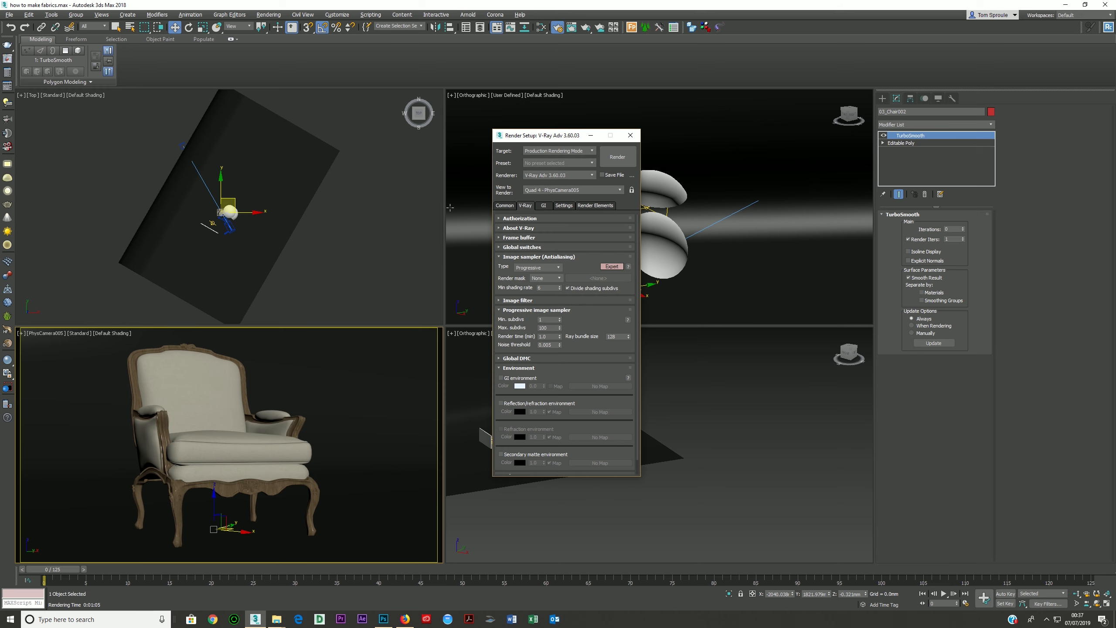
left_click_drag(548, 137, 639, 133)
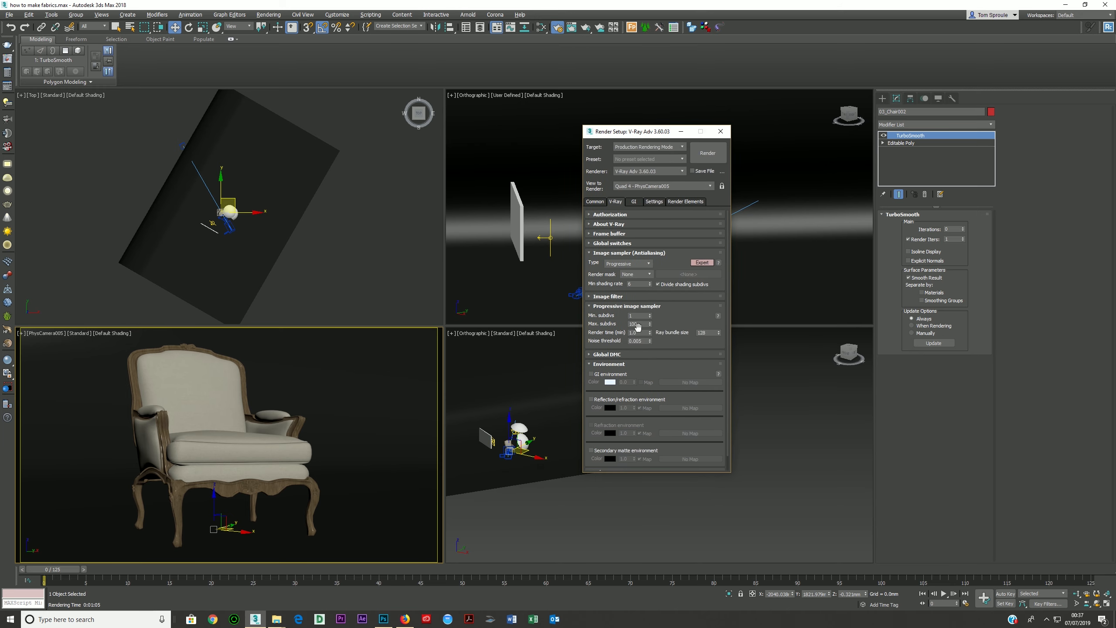
left_click(596, 202)
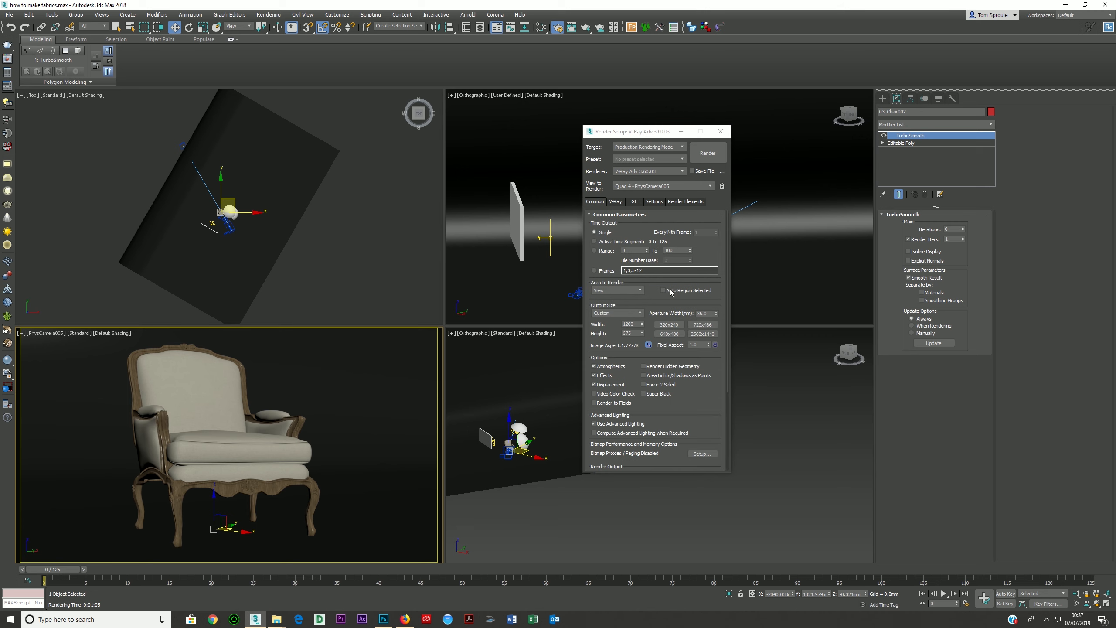
left_click(615, 201)
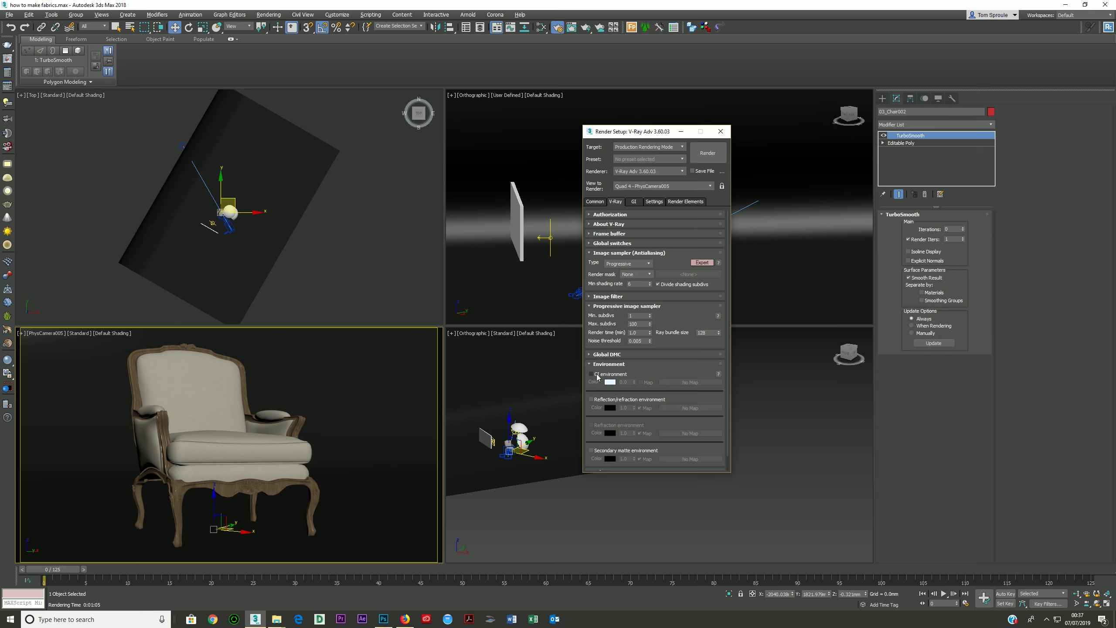
scroll(615, 387, "down", 4)
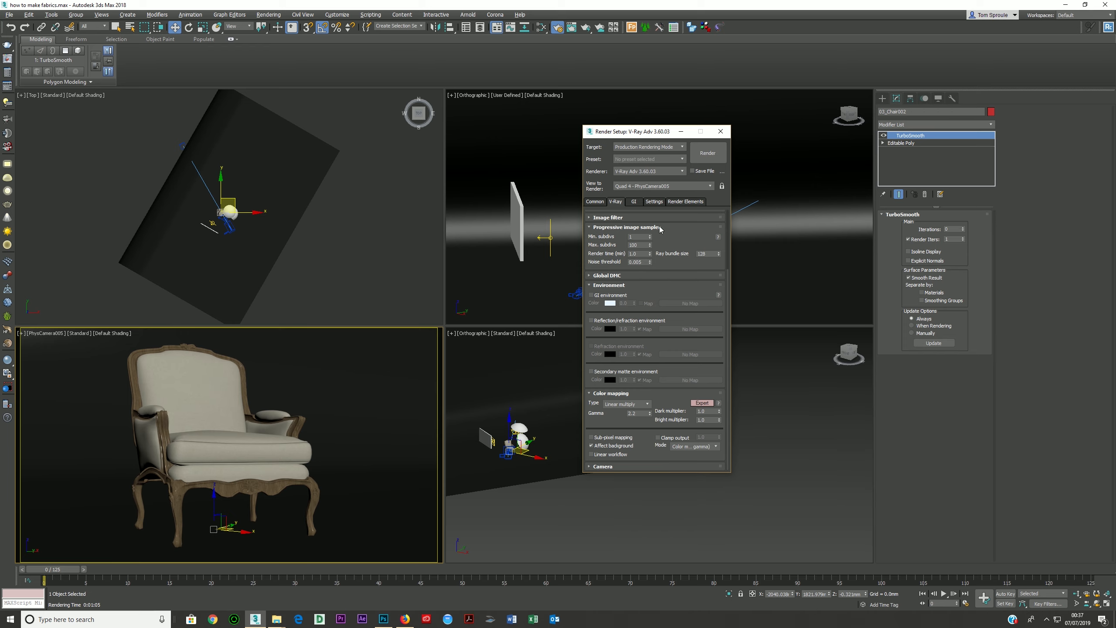
left_click(634, 201)
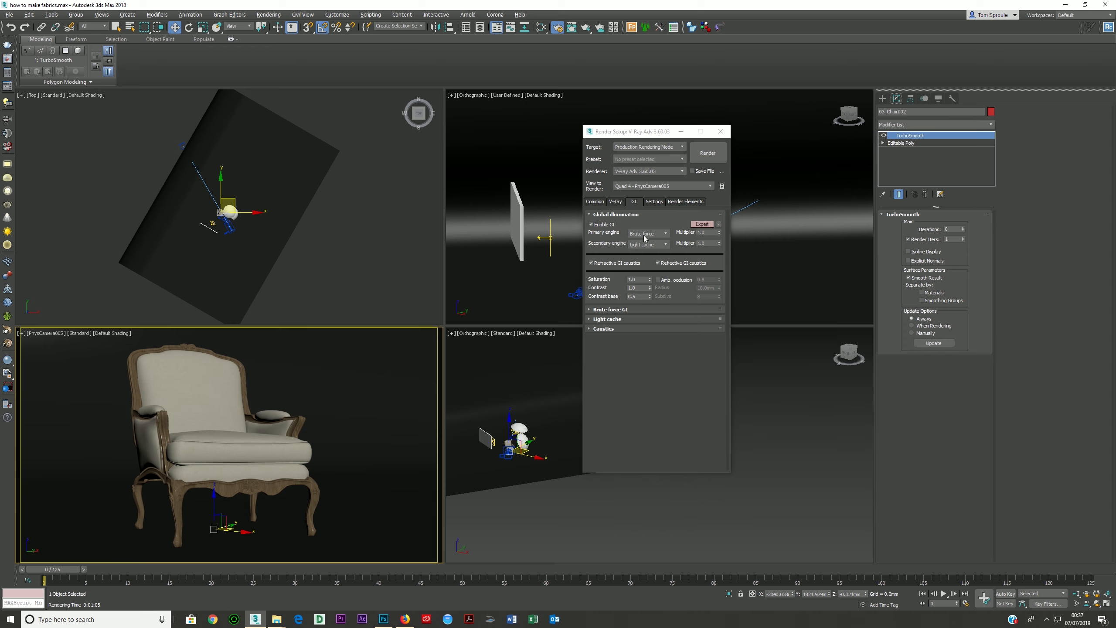
left_click(608, 318)
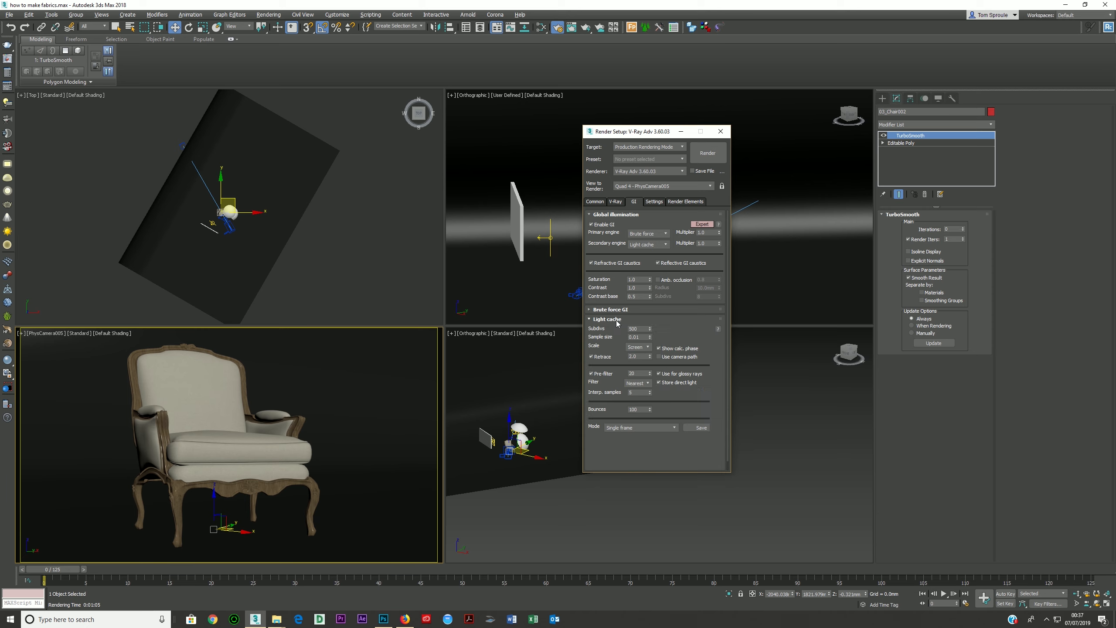
left_click(654, 202)
left_click(685, 201)
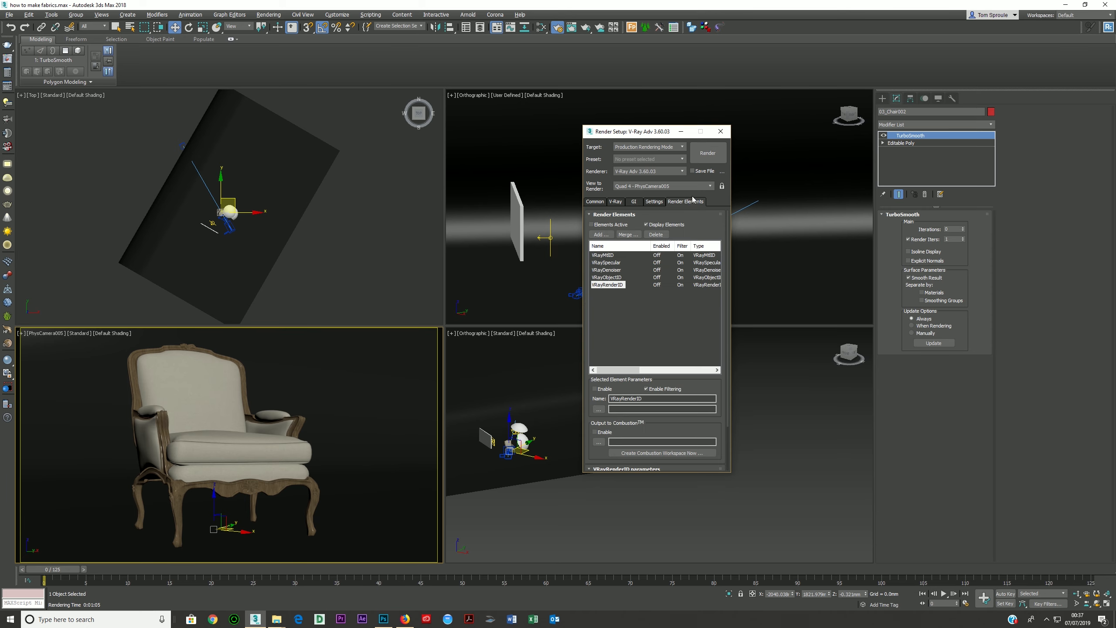
left_click(706, 152)
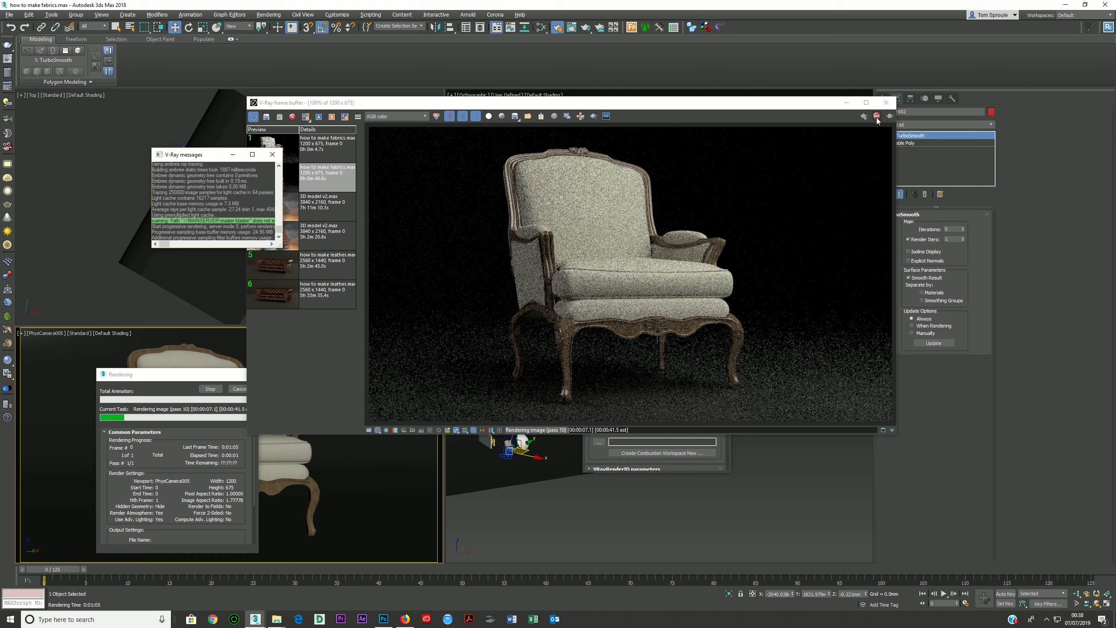
Examine the upholstery in the references folder's chair photos and compare it with the armchair's test render in the V-Ray frame buffer
mouse_move(277, 618)
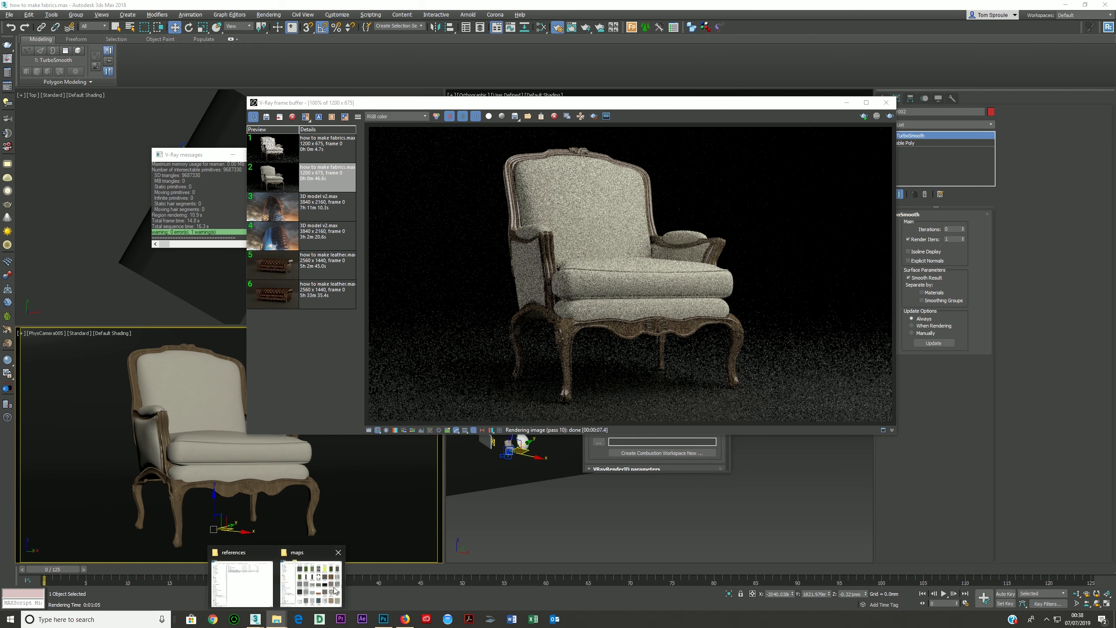
left_click(246, 582)
double_click(703, 91)
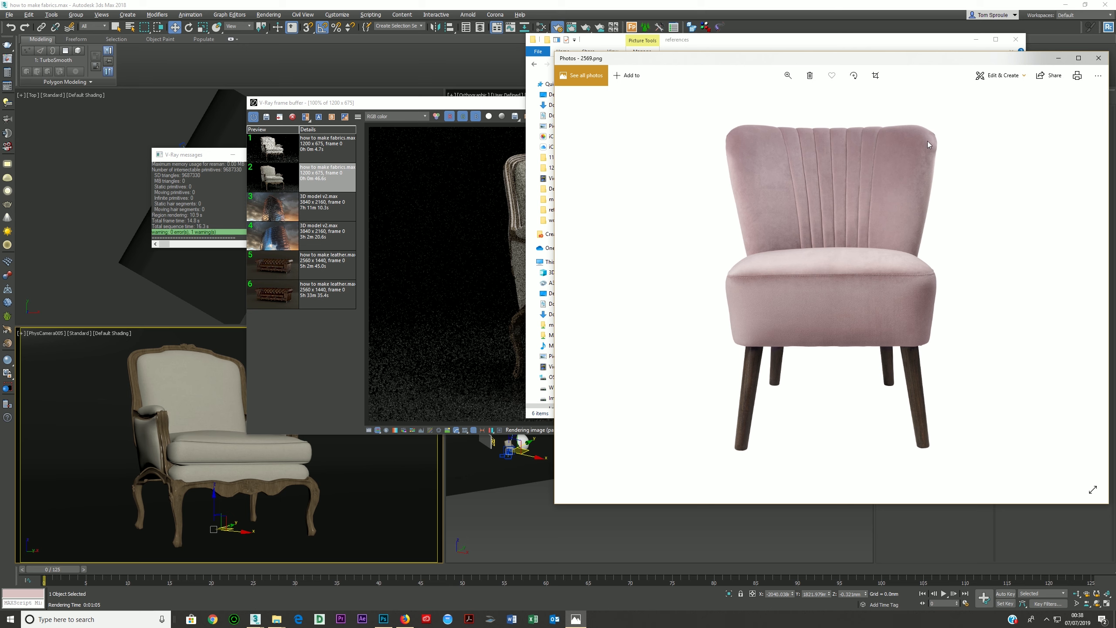
left_click(1078, 58)
key("Right")
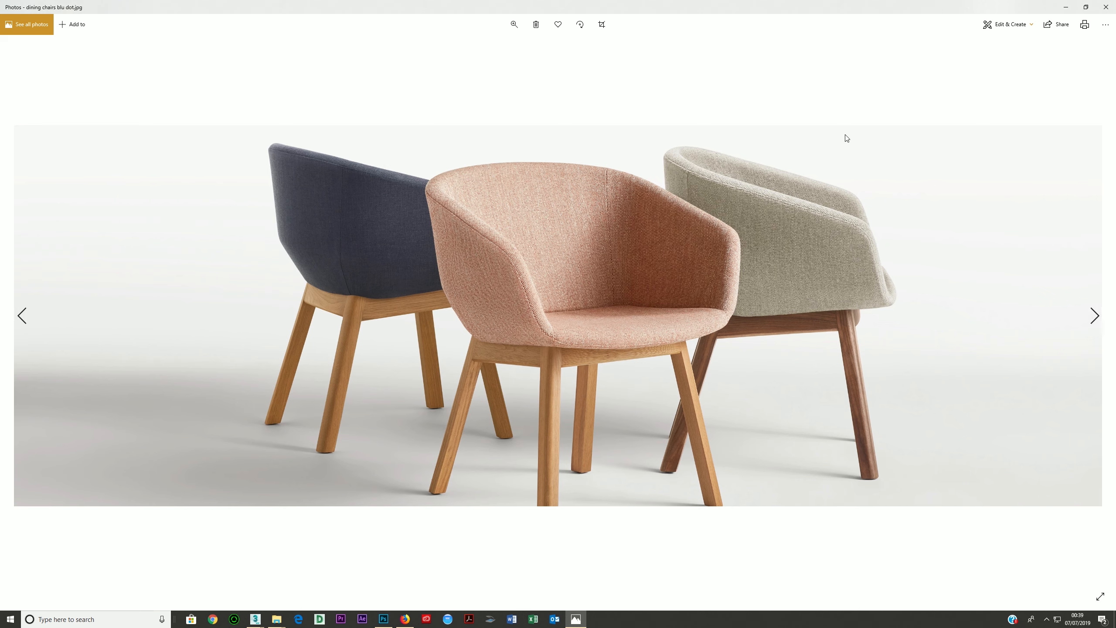
scroll(590, 263, "down", 1)
scroll(588, 260, "up", 1)
scroll(586, 260, "up", 5, "ctrl")
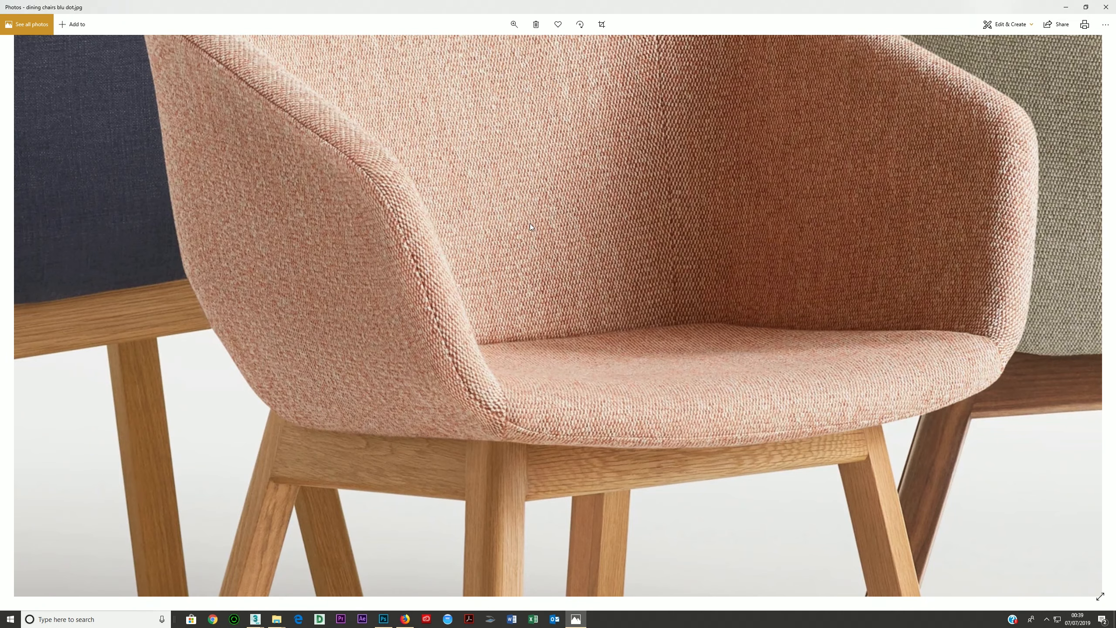
scroll(527, 189, "down", 5, "ctrl")
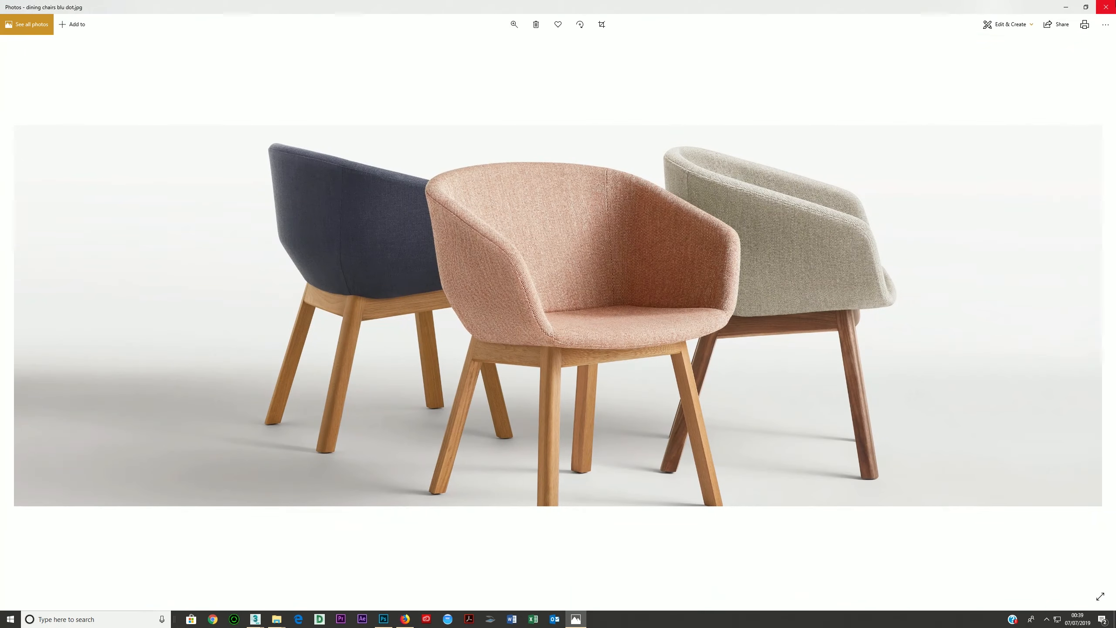
left_click(1106, 7)
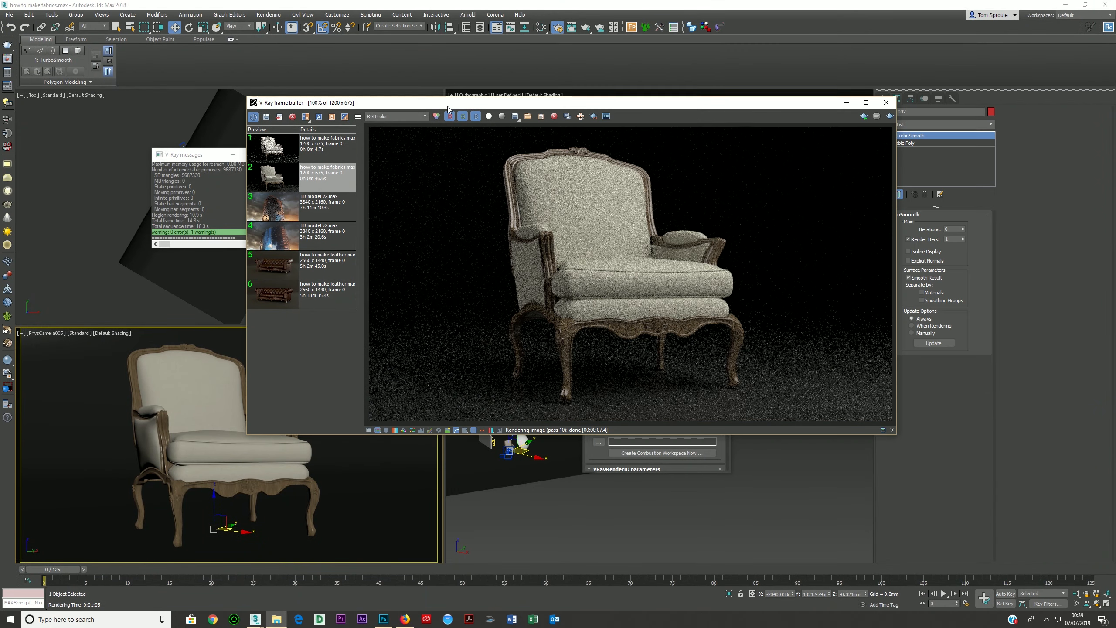
scroll(609, 276, "up", 2)
scroll(611, 274, "down", 4)
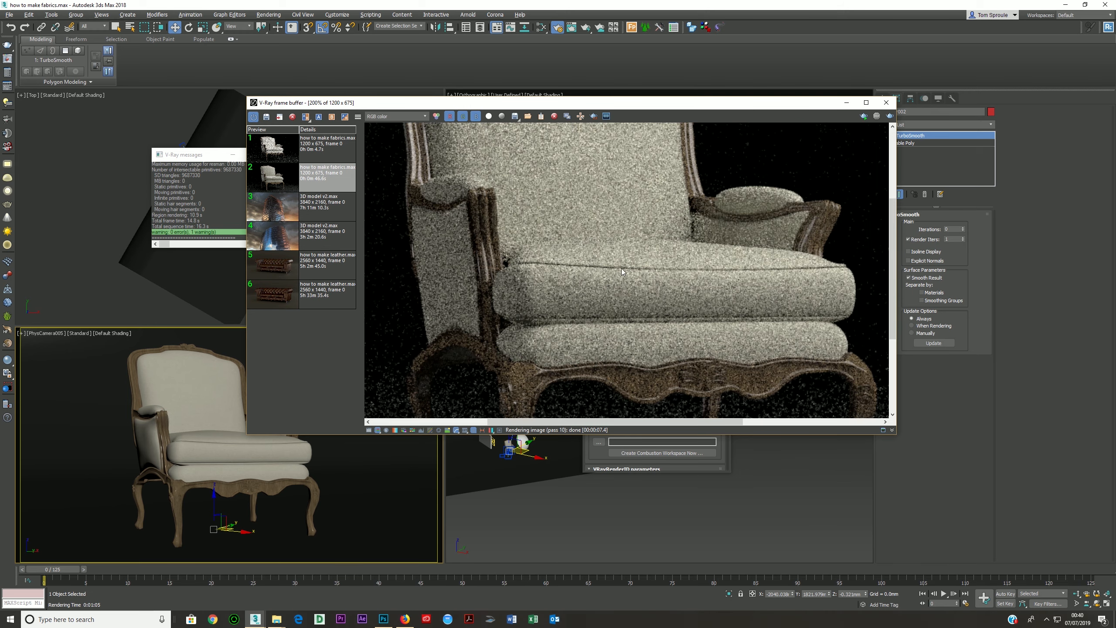
scroll(610, 249, "up", 2)
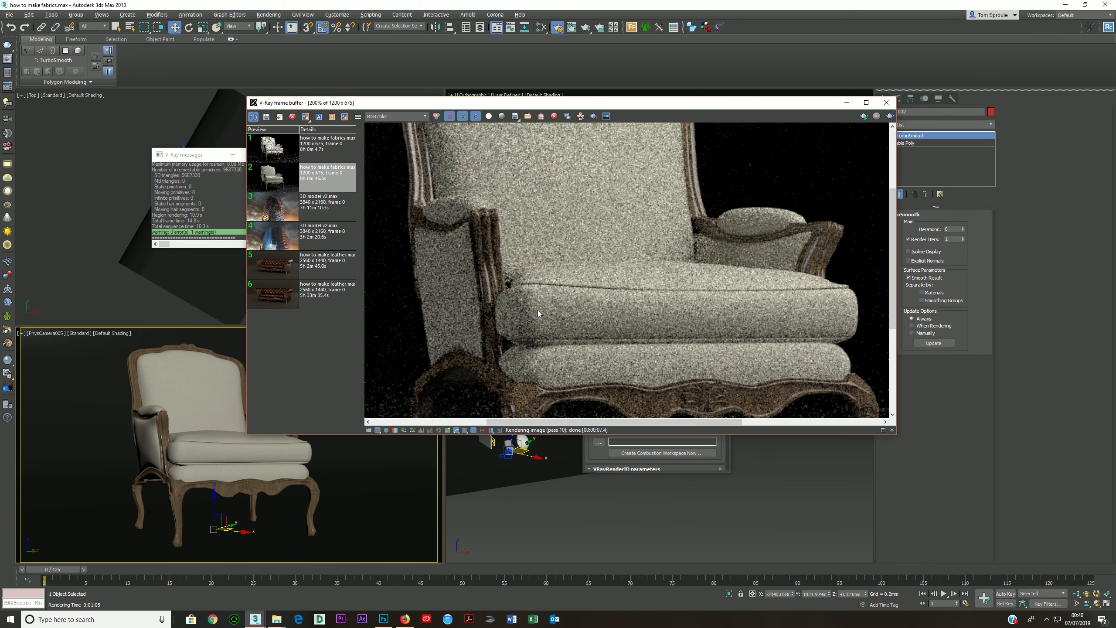
scroll(536, 311, "down", 1)
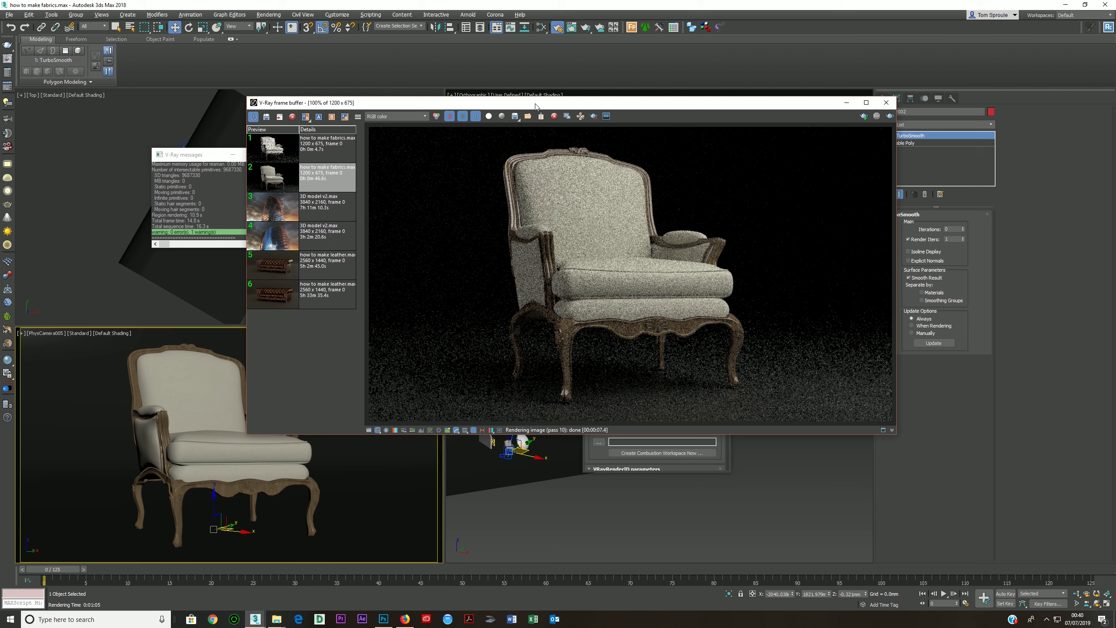
In the Slate Material Editor, copy the existing Falloff map beside the new VRayMtl and remove the copy's input connections
left_click(541, 28)
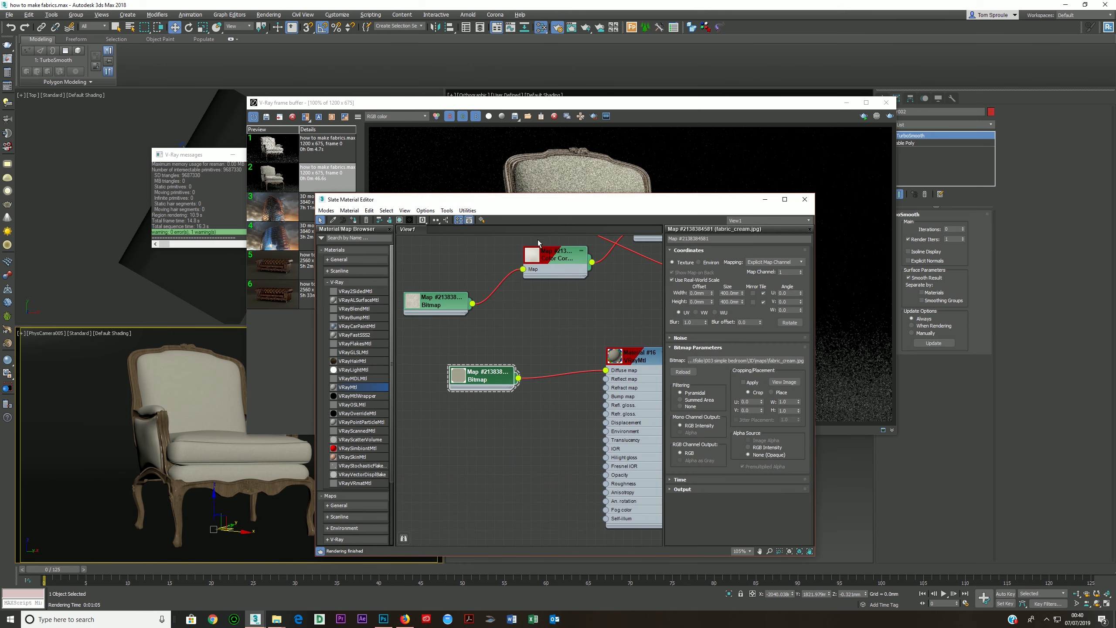
scroll(539, 243, "down", 3)
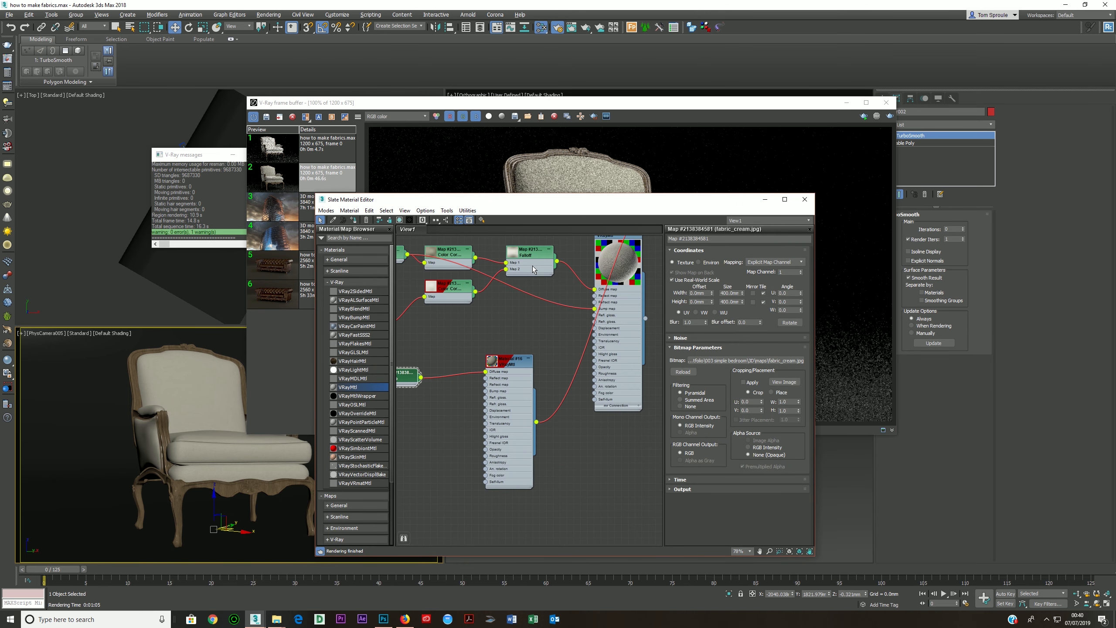
left_click_drag(533, 270, 451, 470, "shift")
middle_click_drag(451, 471, 486, 441)
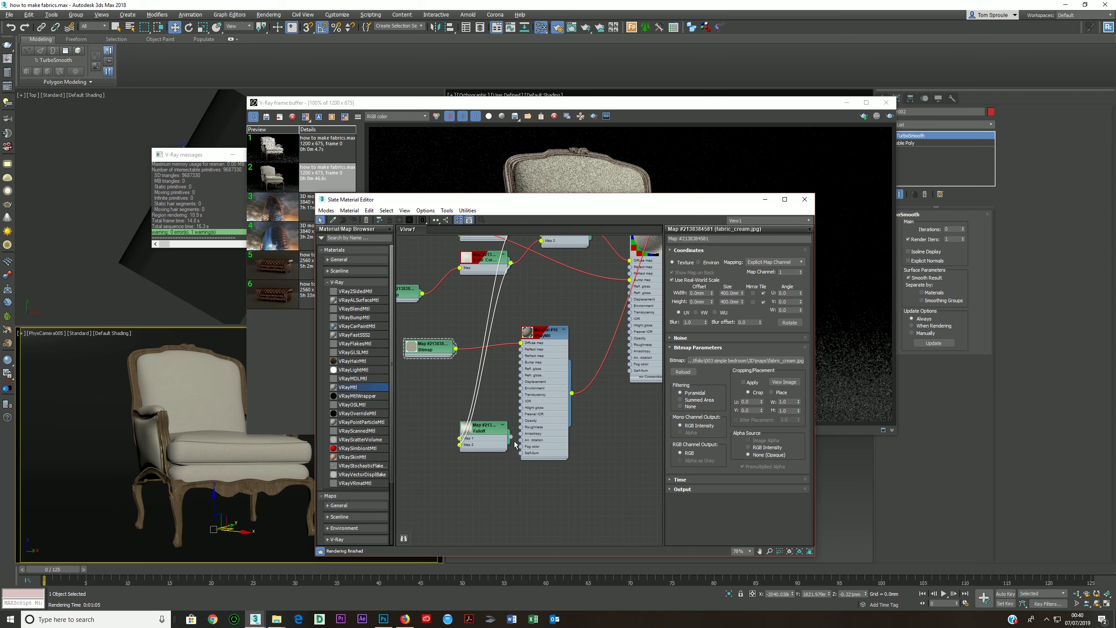
key("Delete")
left_click(486, 443)
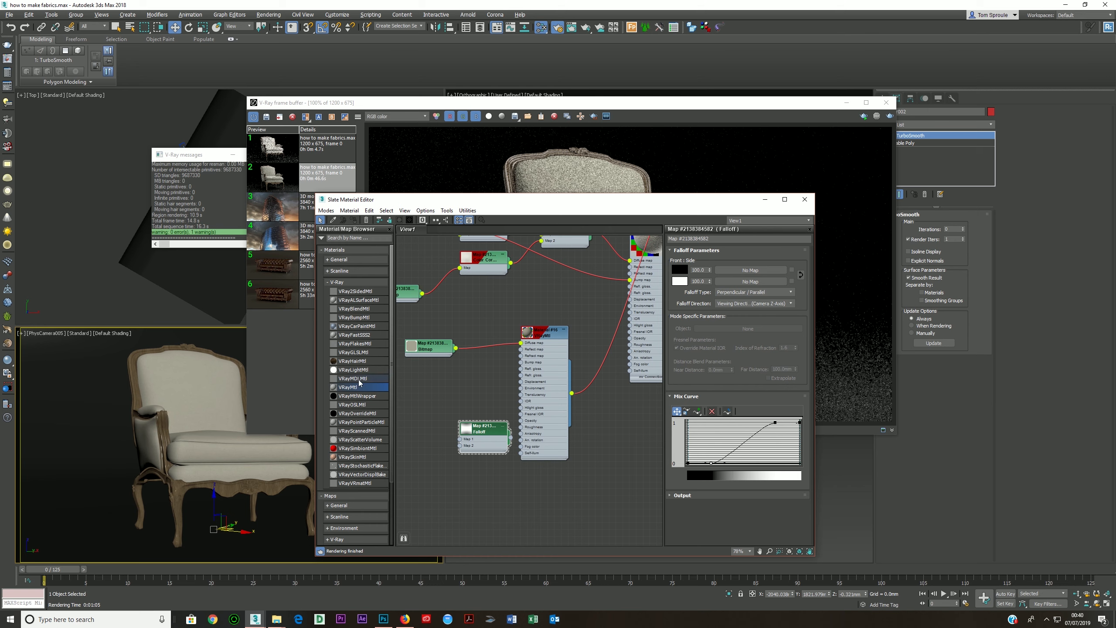
Add a new Falloff map below the fabric_cream bitmap and connect it to the Diffuse map input of the new VRayMtl
left_click(337, 281)
left_click(337, 303)
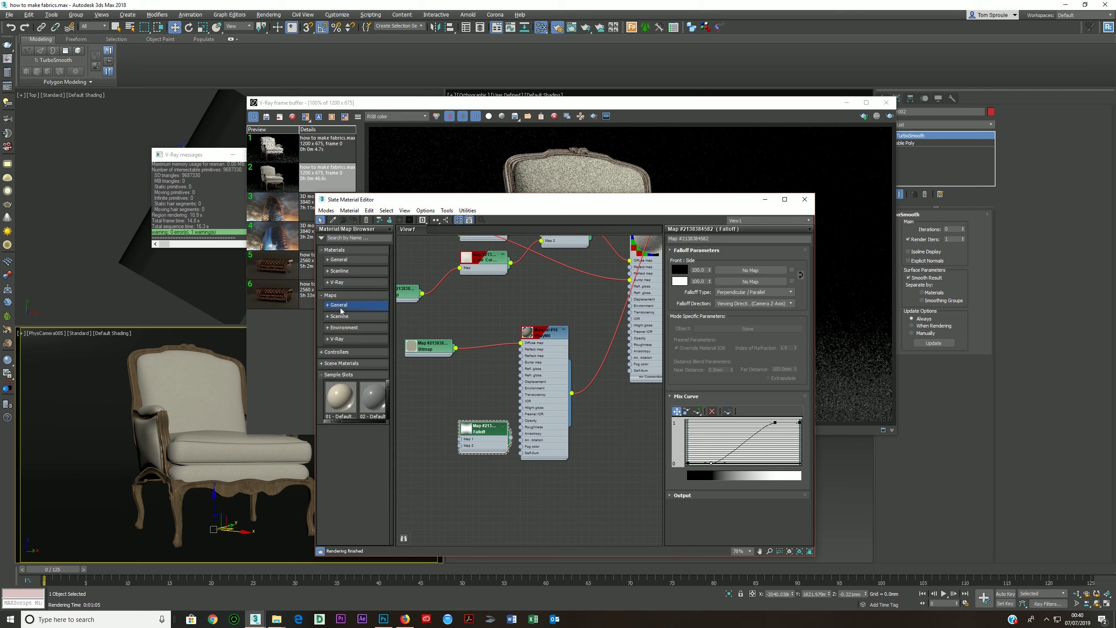
double_click(348, 456)
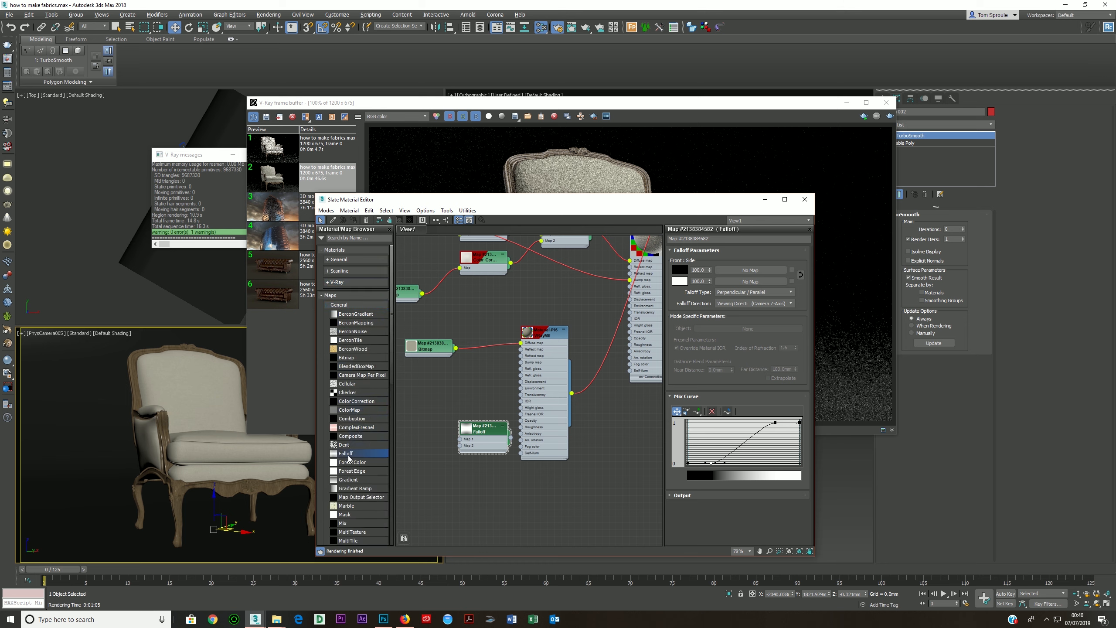
left_click_drag(510, 398, 427, 391)
double_click(444, 374)
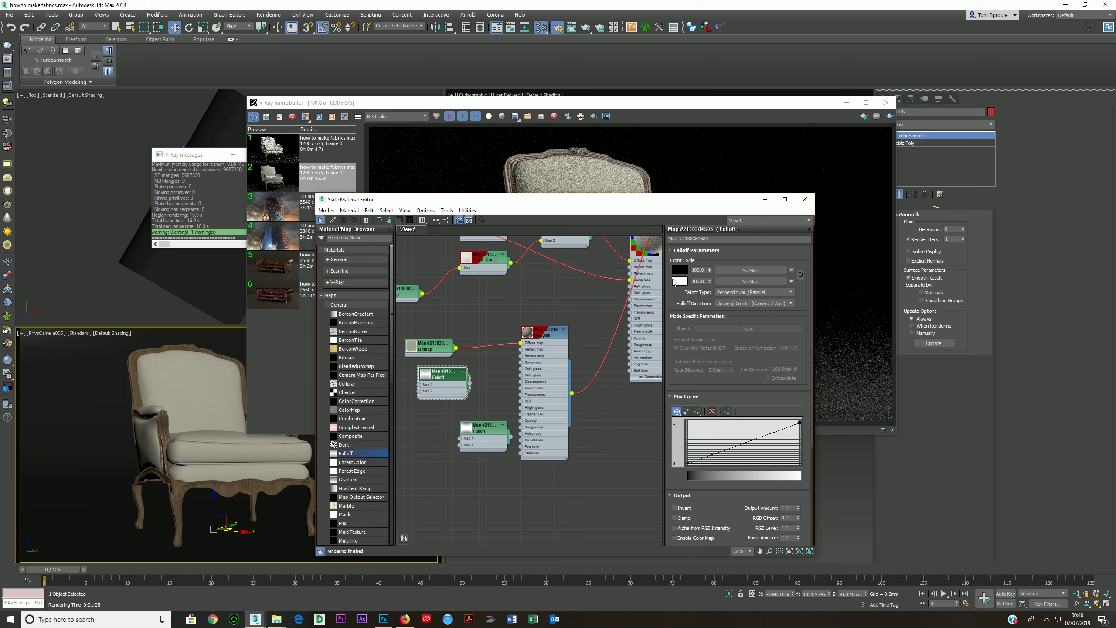
left_click_drag(446, 389, 520, 342)
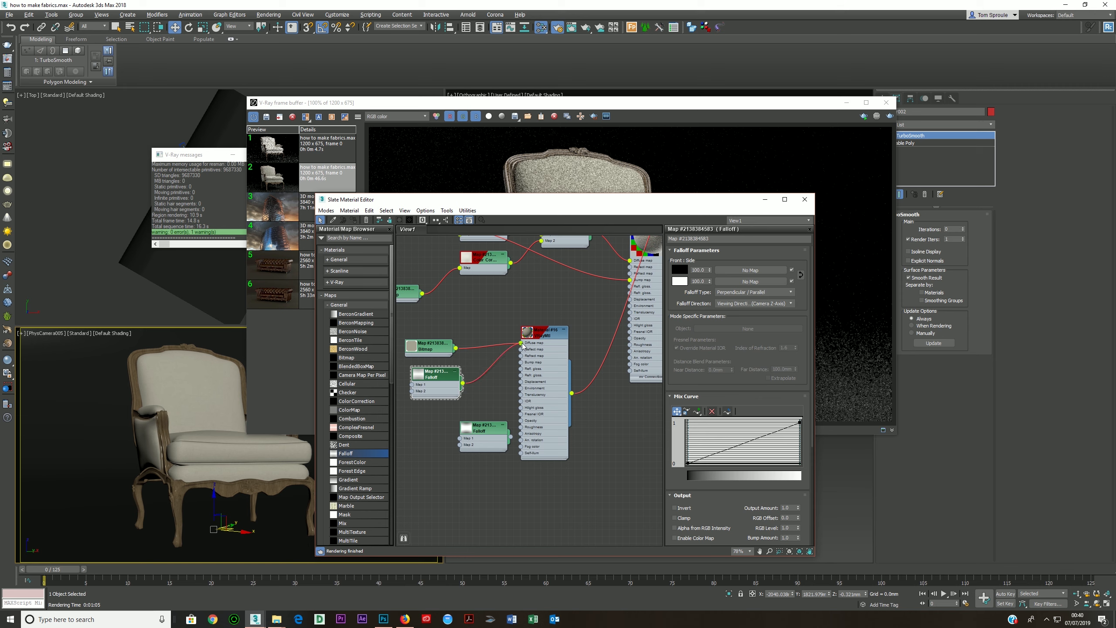
Render the armchair with the Falloff map as its diffuse and compare it with the dining chairs reference photo
key("shift+q")
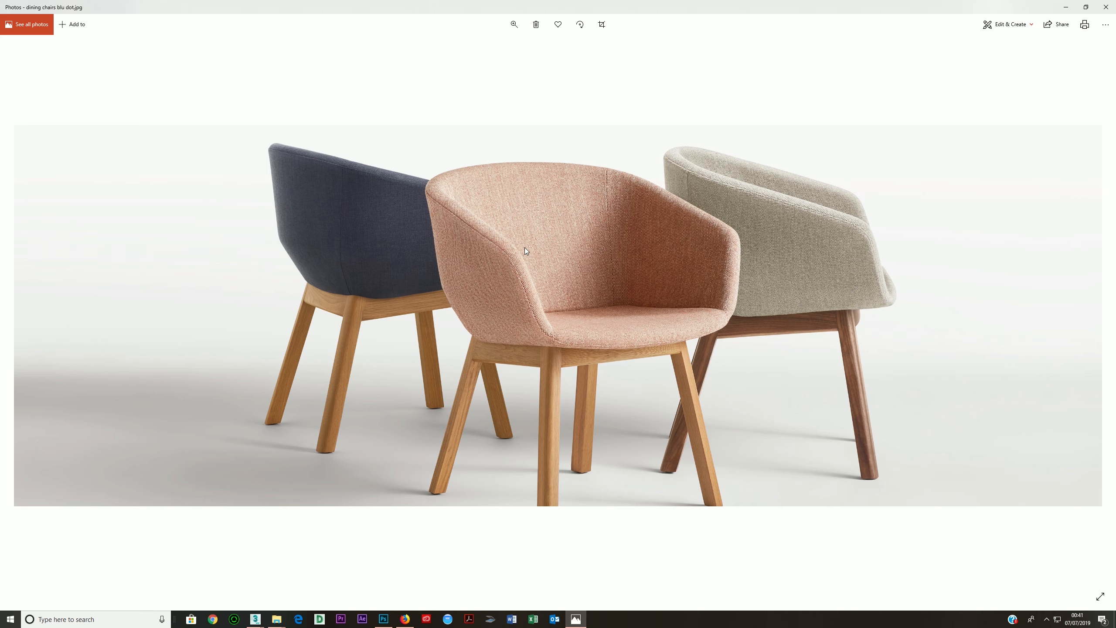
left_click(1065, 8)
left_click(454, 105)
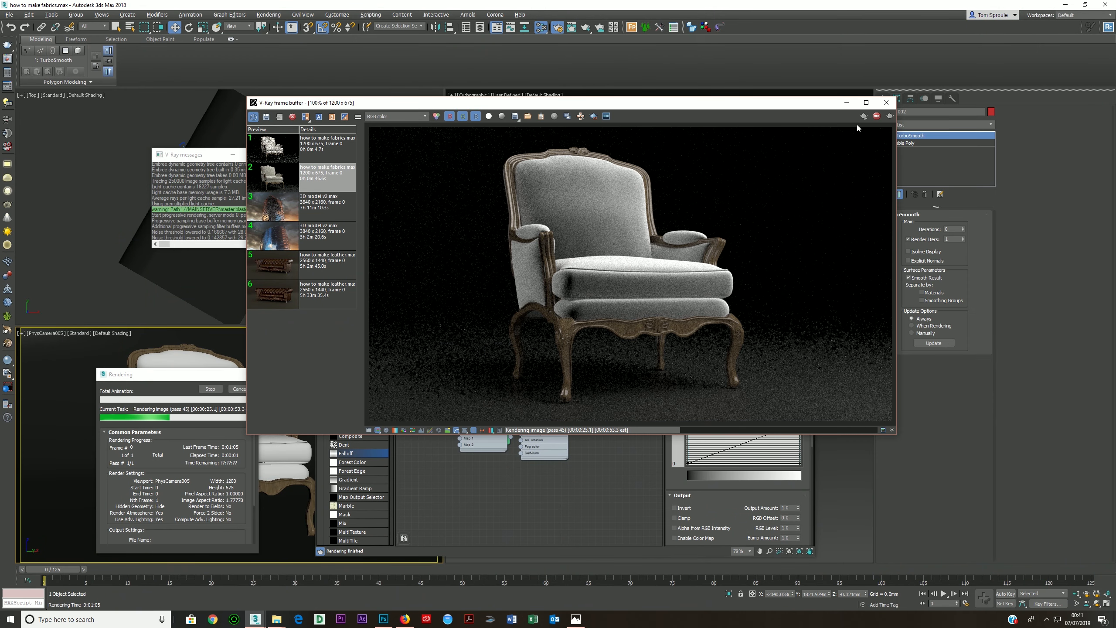
left_click(567, 500)
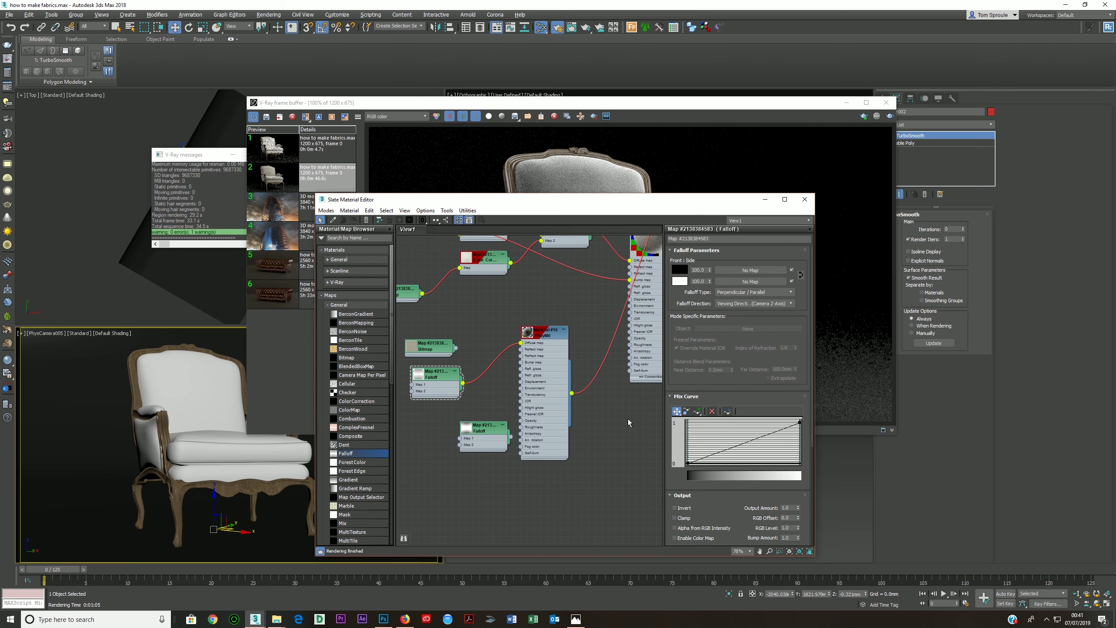
Add two points to the new Falloff's mix curve, placing the first on the 0 line and the second on the 1 line
left_click(453, 385)
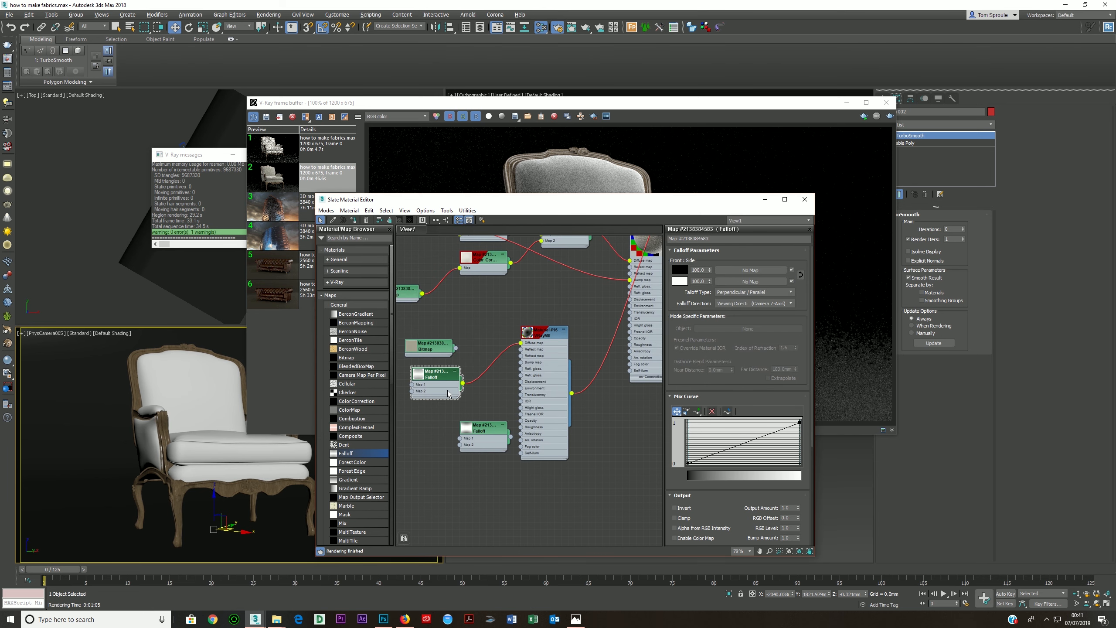
left_click(698, 411)
left_click(721, 451)
left_click(773, 433)
left_click(676, 411)
left_click_drag(721, 452, 717, 463)
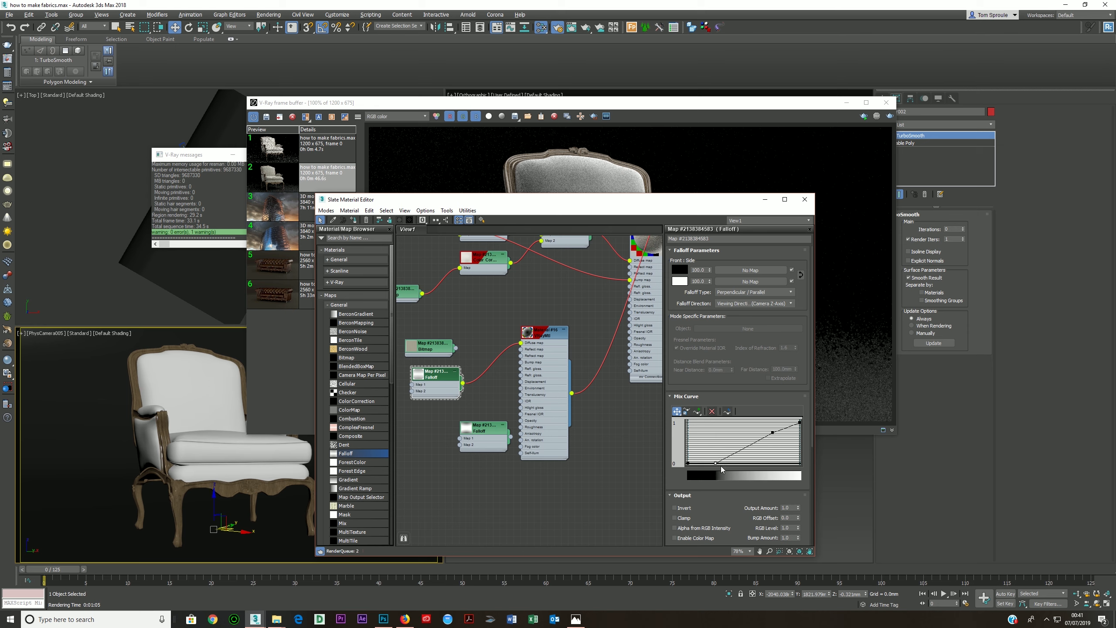
left_click_drag(773, 432, 773, 423)
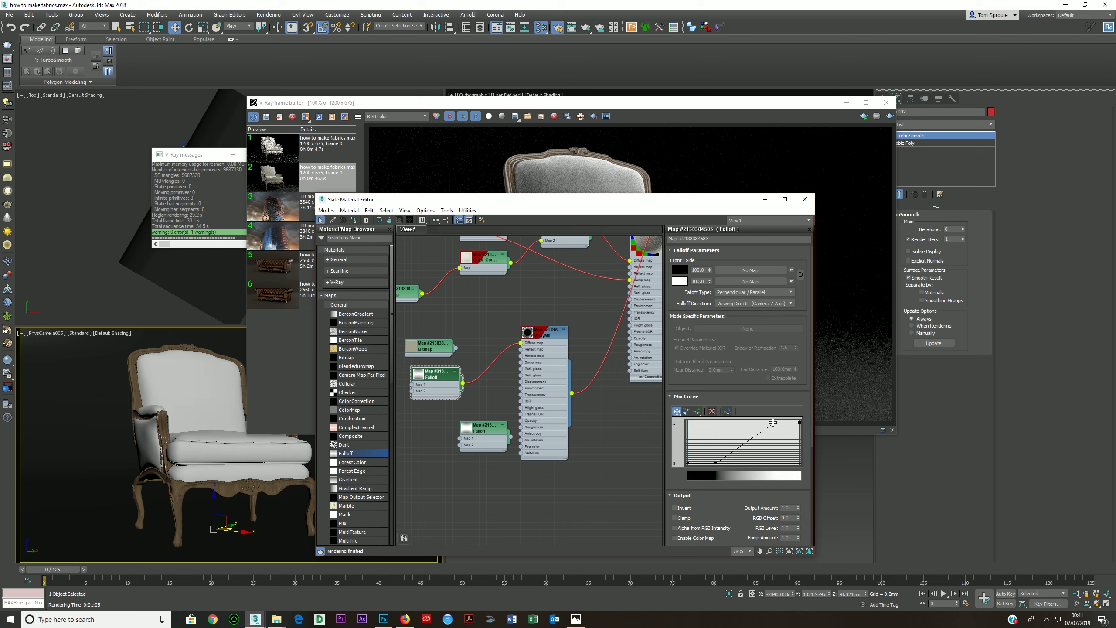
Convert both added mix curve points to Bezier-Smooth and extend their handles to form a smooth S-shaped curve
right_click(773, 424)
left_click(785, 440)
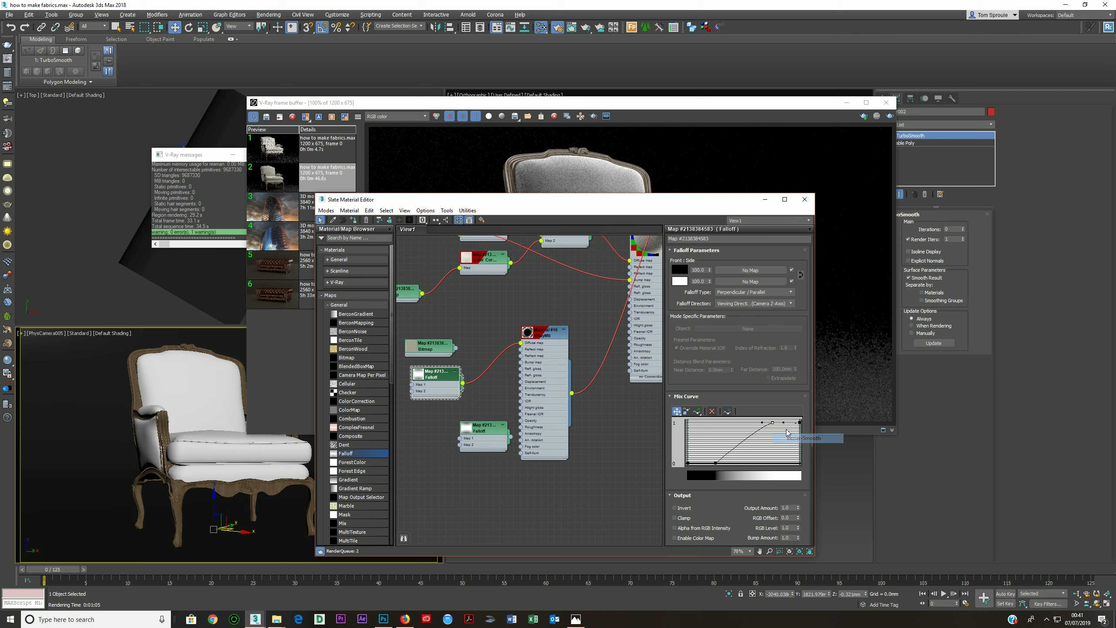
left_click_drag(764, 423, 752, 422)
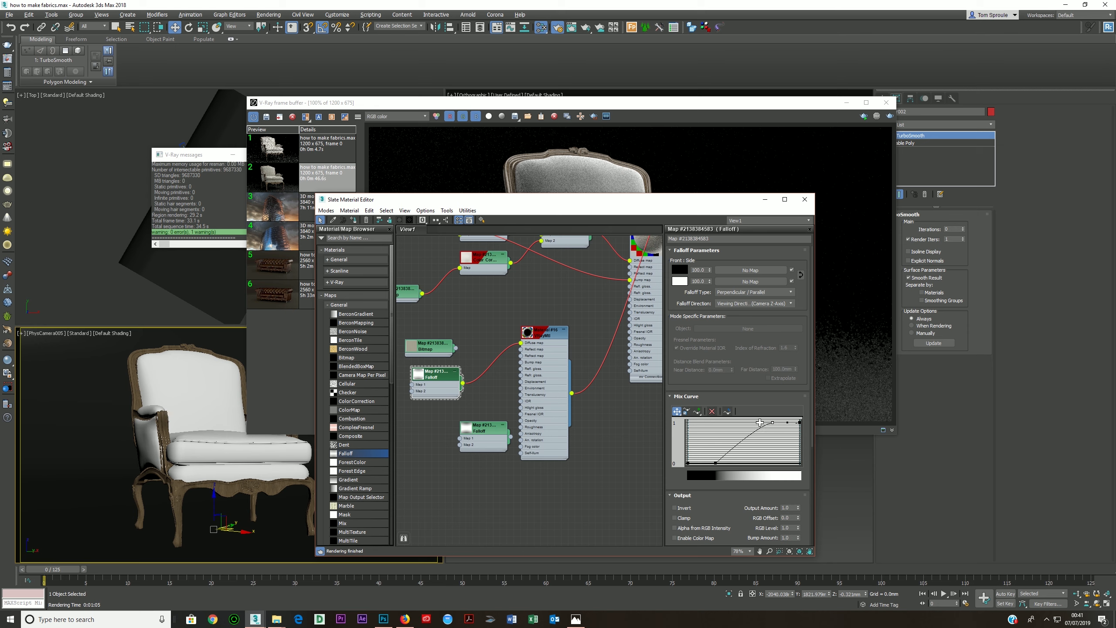
right_click(714, 461)
left_click(726, 475)
left_click_drag(725, 463, 740, 463)
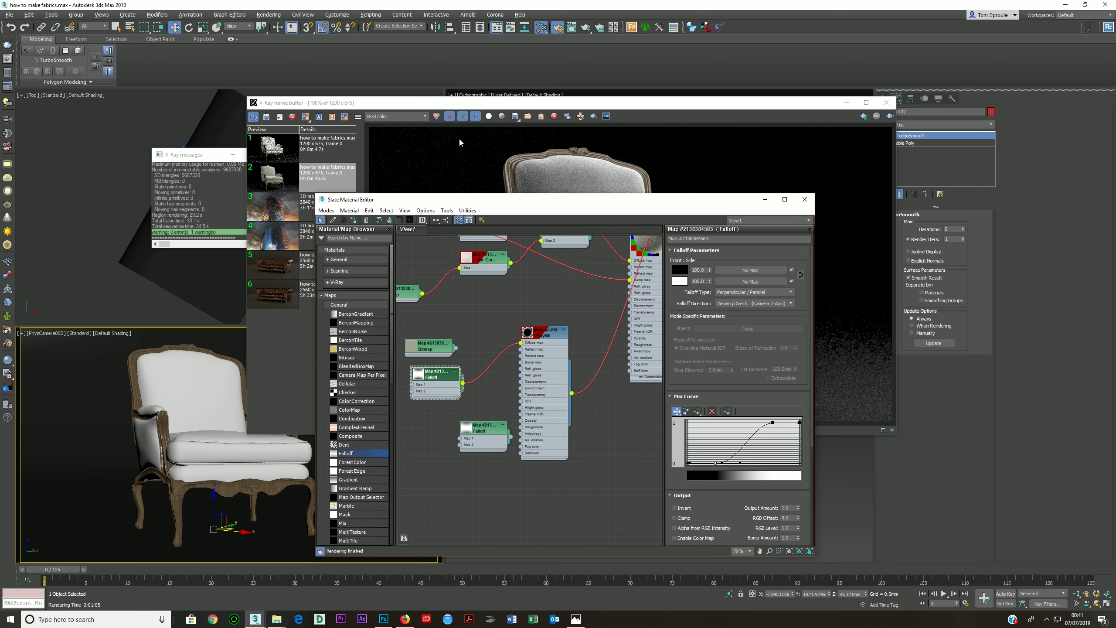
Keep the current frame buffer image and save it to the render history
left_click(554, 116)
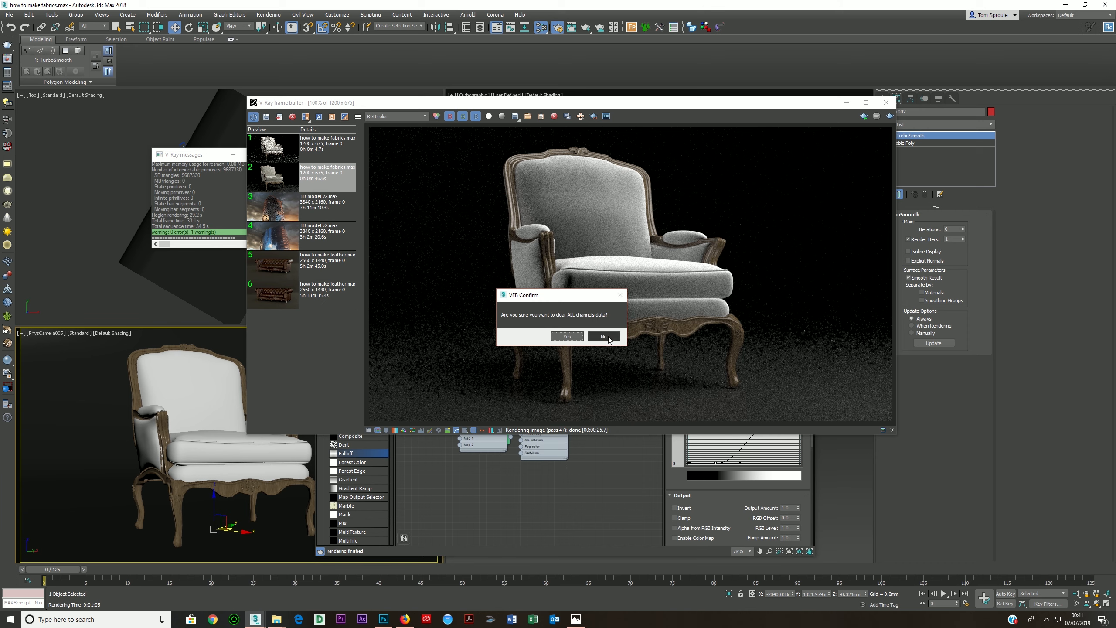
left_click(607, 337)
left_click(268, 117)
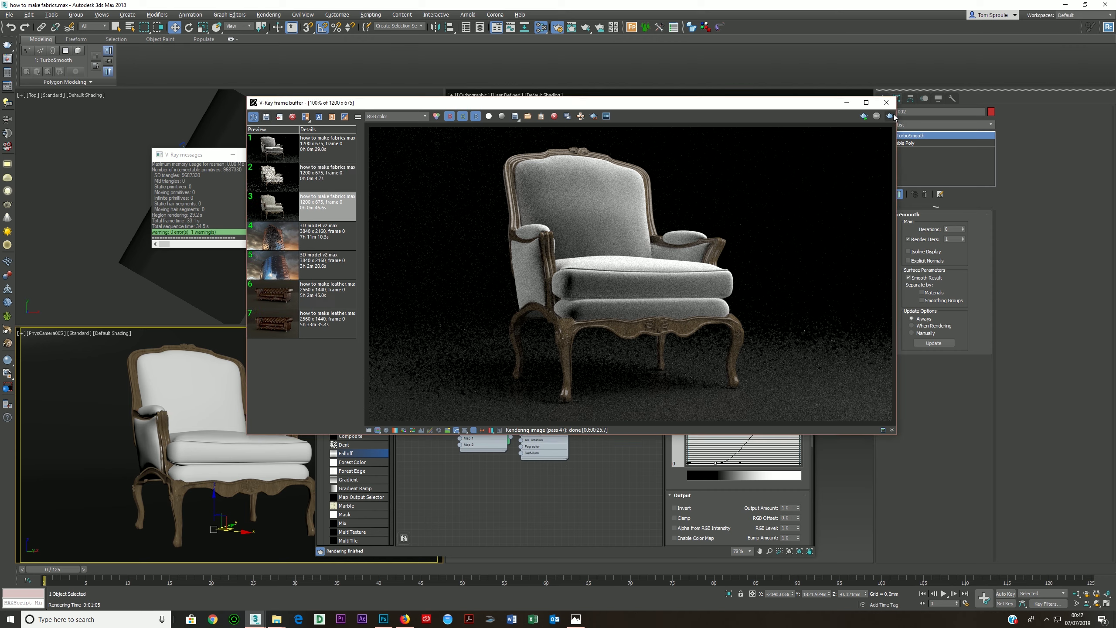
Test-render the armchair with the S-shaped Falloff mix curve, stopping once the shading is readable
left_click(863, 116)
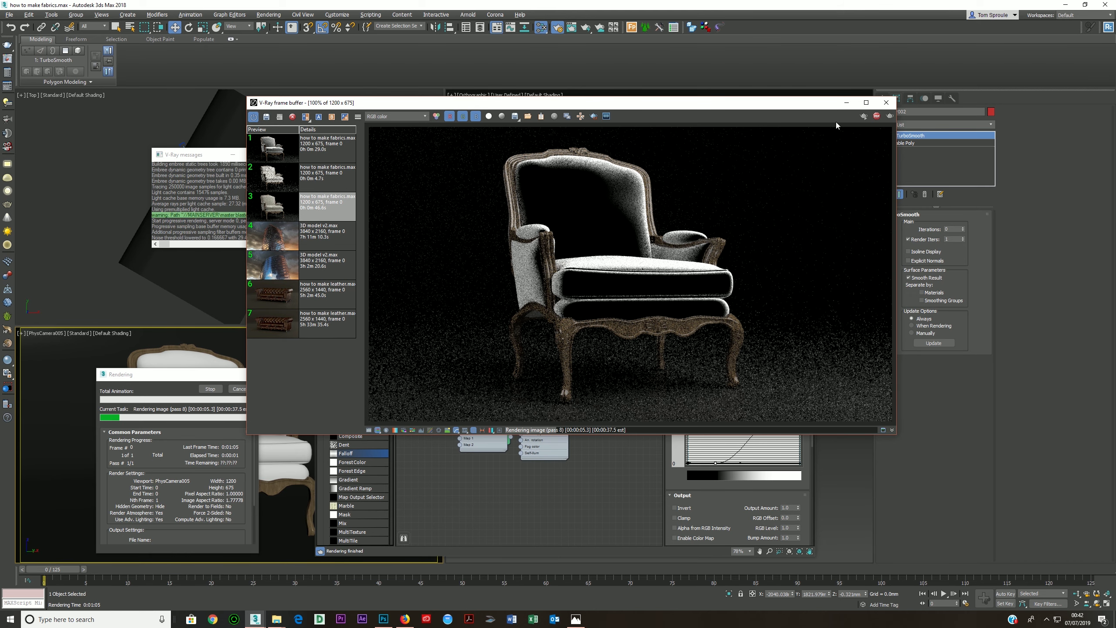
left_click(879, 119)
left_click(847, 103)
Connect the fabric_cream bitmap to Map 1 of the diffuse Falloff and enlarge the VRayMtl's preview
middle_click_drag(461, 346, 541, 319)
left_click_drag(517, 319, 441, 340)
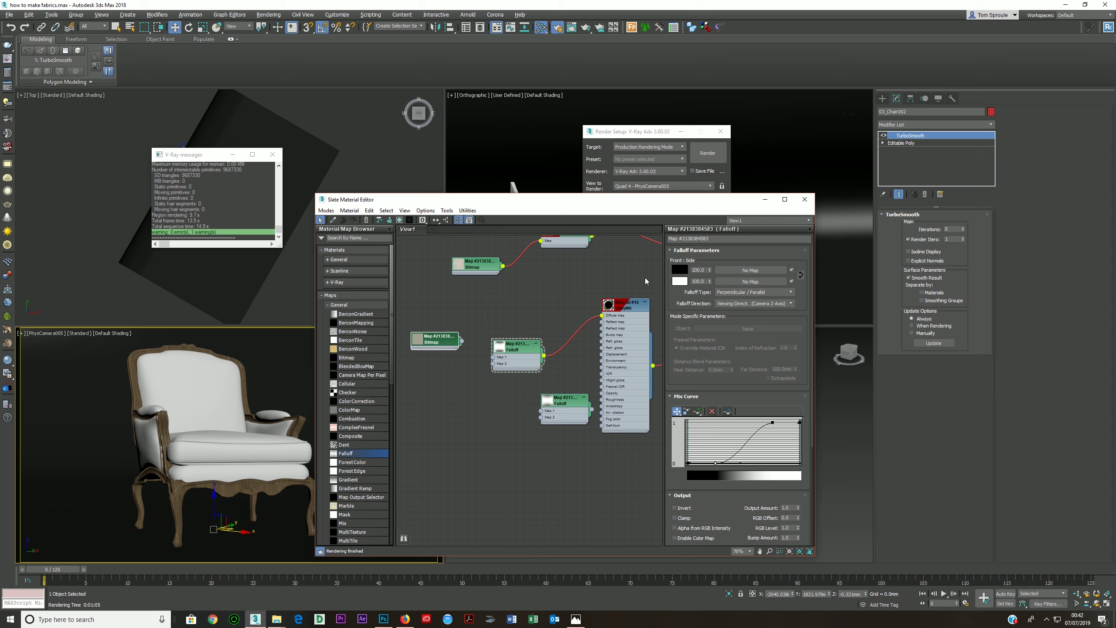
double_click(438, 344)
left_click_drag(452, 340, 440, 361)
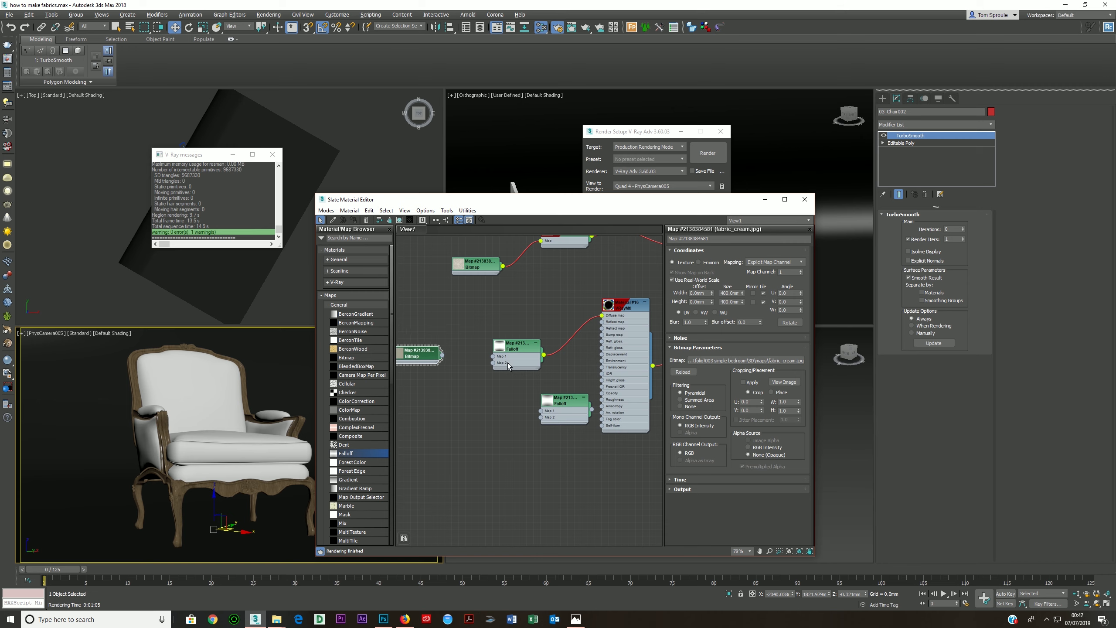
double_click(515, 347)
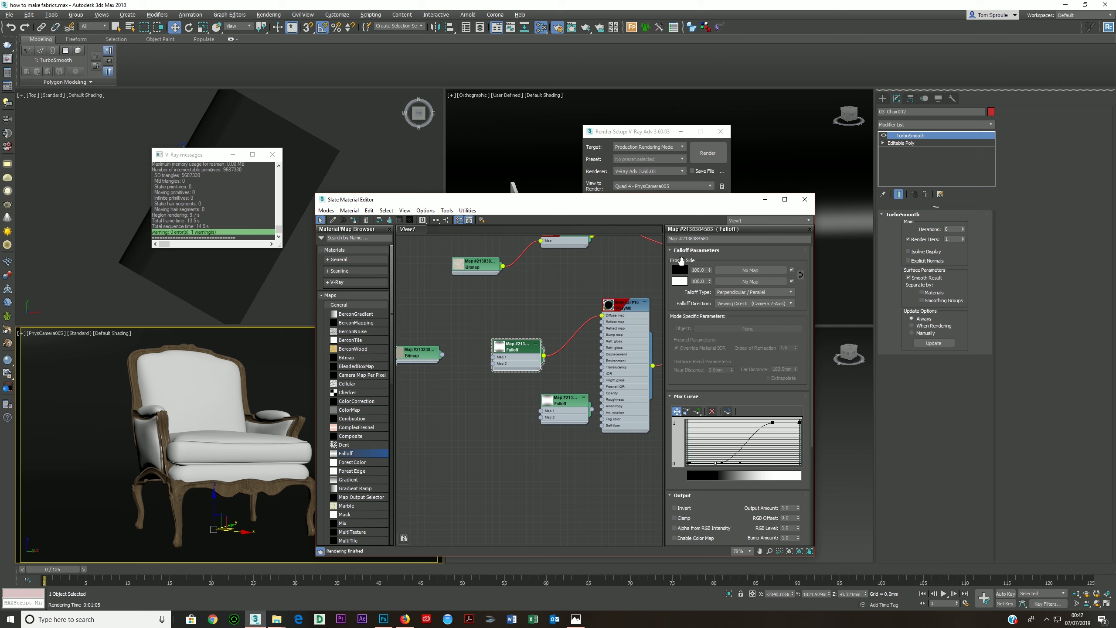
left_click_drag(441, 356, 494, 357)
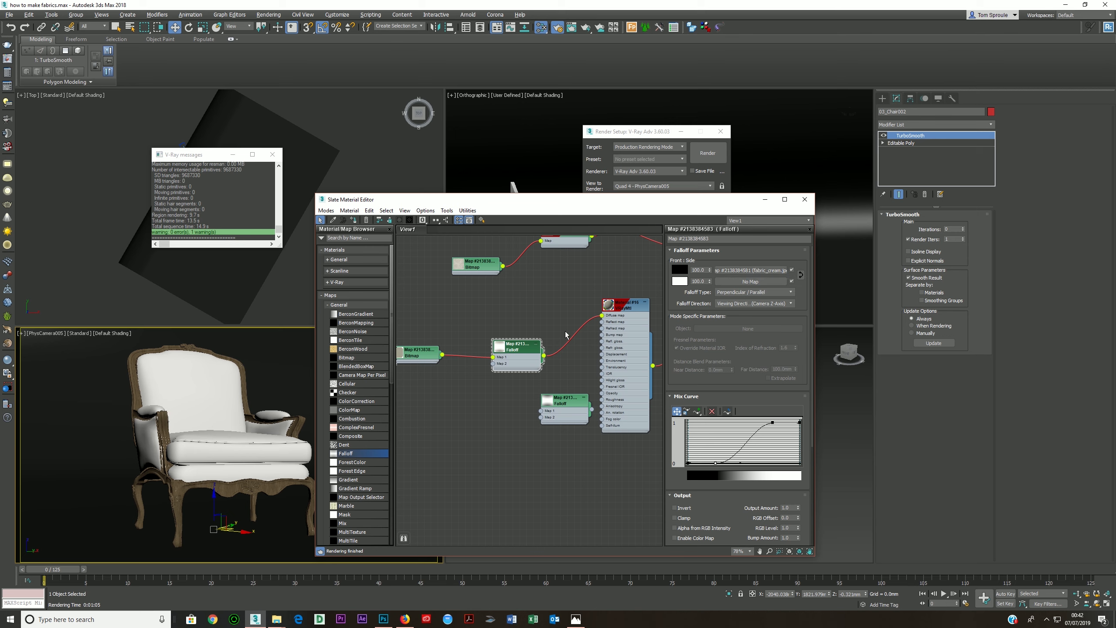
double_click(608, 304)
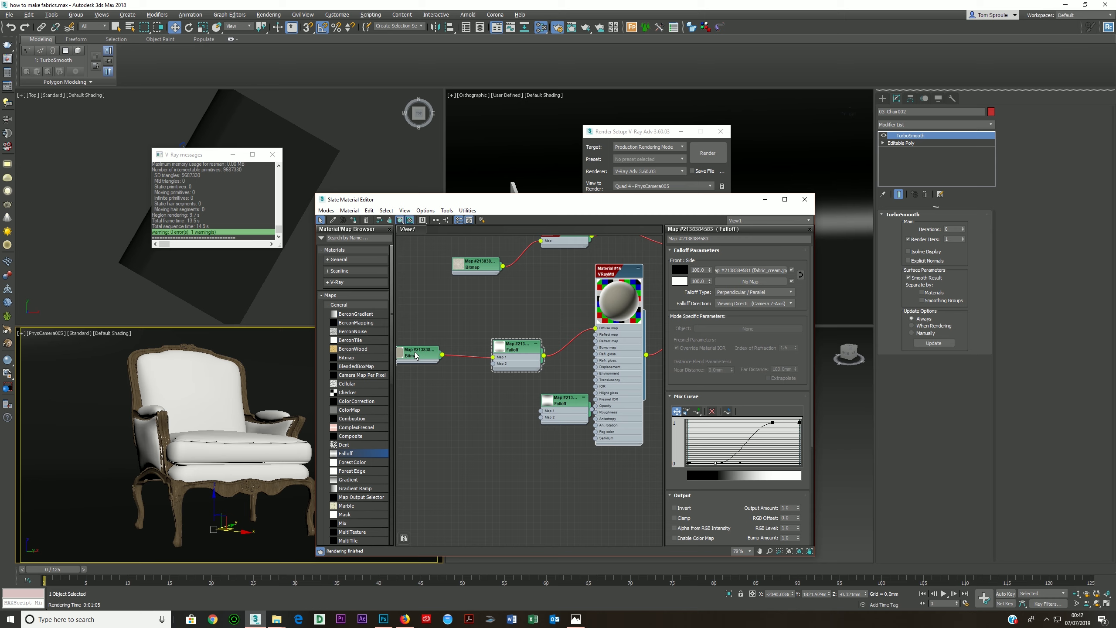
middle_click_drag(415, 356, 466, 333)
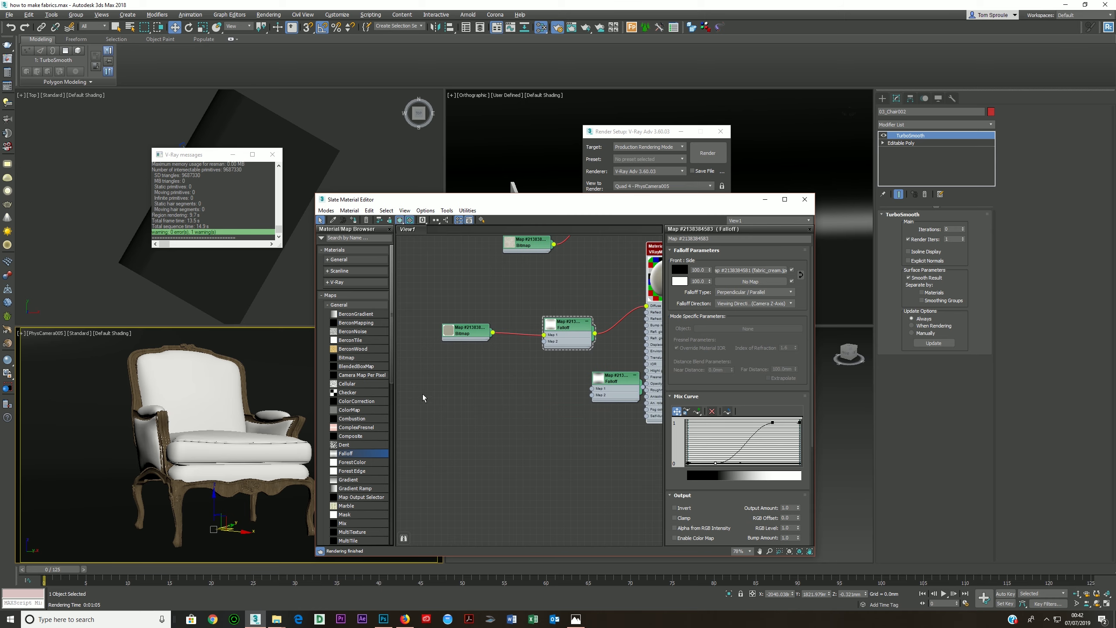
Bring the fabric_cream_bright image from the maps folder into the node view as a bitmap below fabric_cream
mouse_move(276, 619)
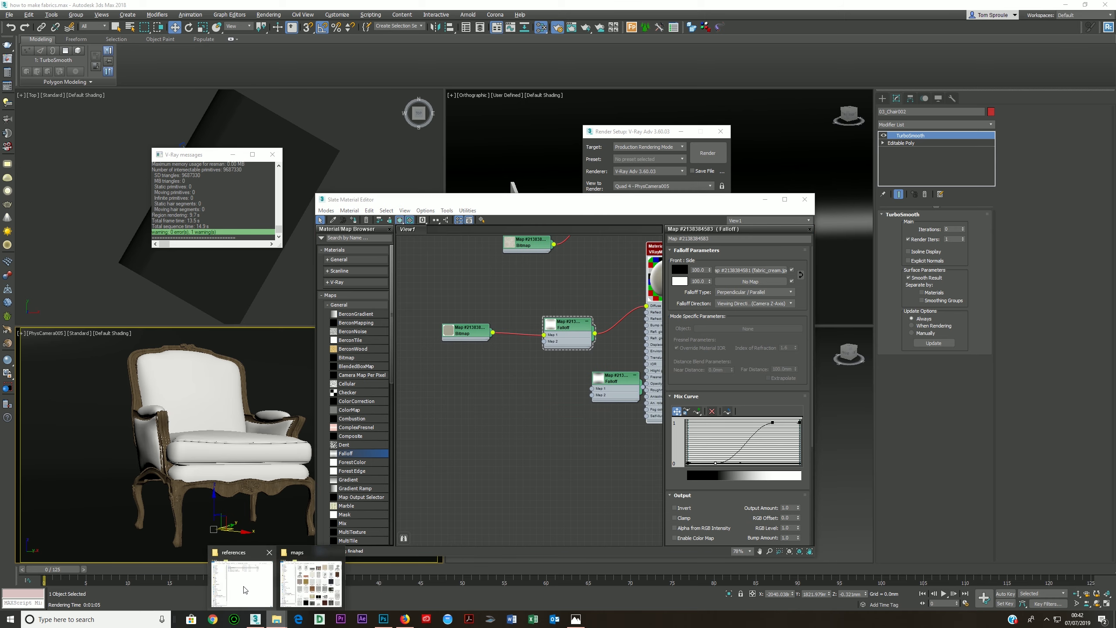
left_click(311, 579)
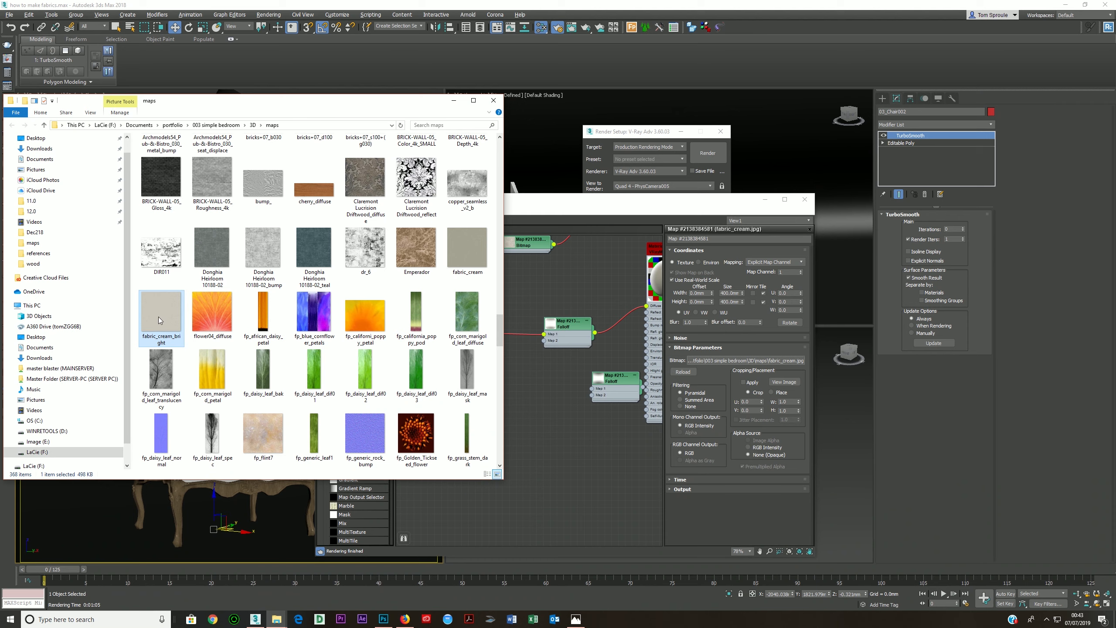
left_click_drag(541, 382, 470, 367)
left_click(529, 411)
right_click(470, 367)
left_click(469, 361)
double_click(469, 360)
Set the fabric_cream_bright bitmap's real-world width and height to 900 mm, matching fabric_cream, and connect it to Map 2 of the diffuse Falloff
left_click(689, 281)
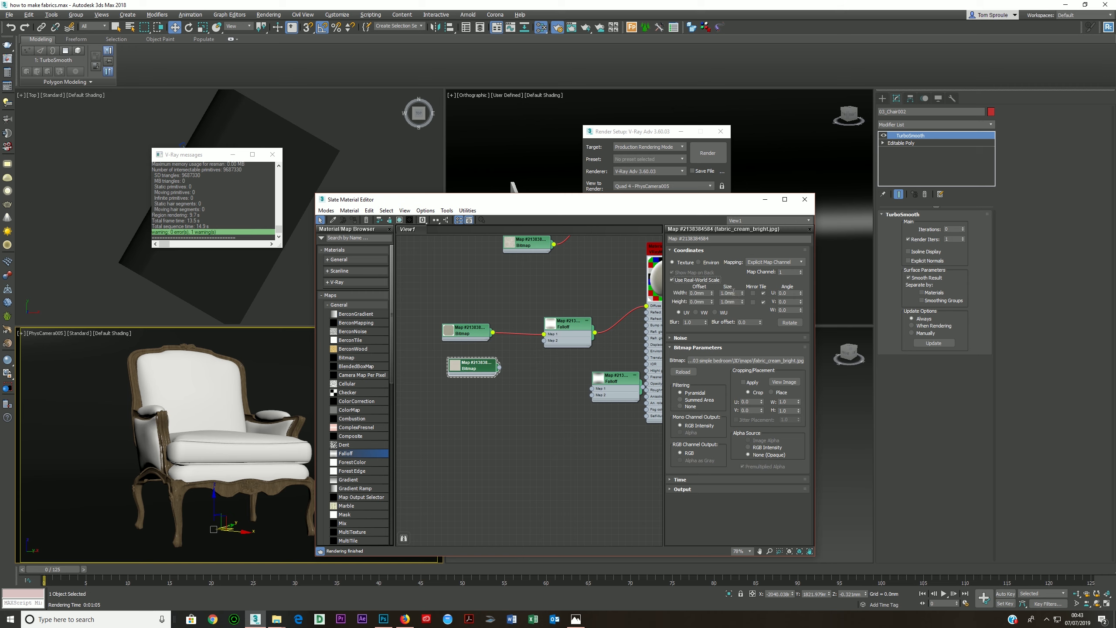
type("300")
key("Tab")
key("shift+Tab")
key("Tab")
type("400")
key("Return")
left_click_drag(523, 362, 544, 341)
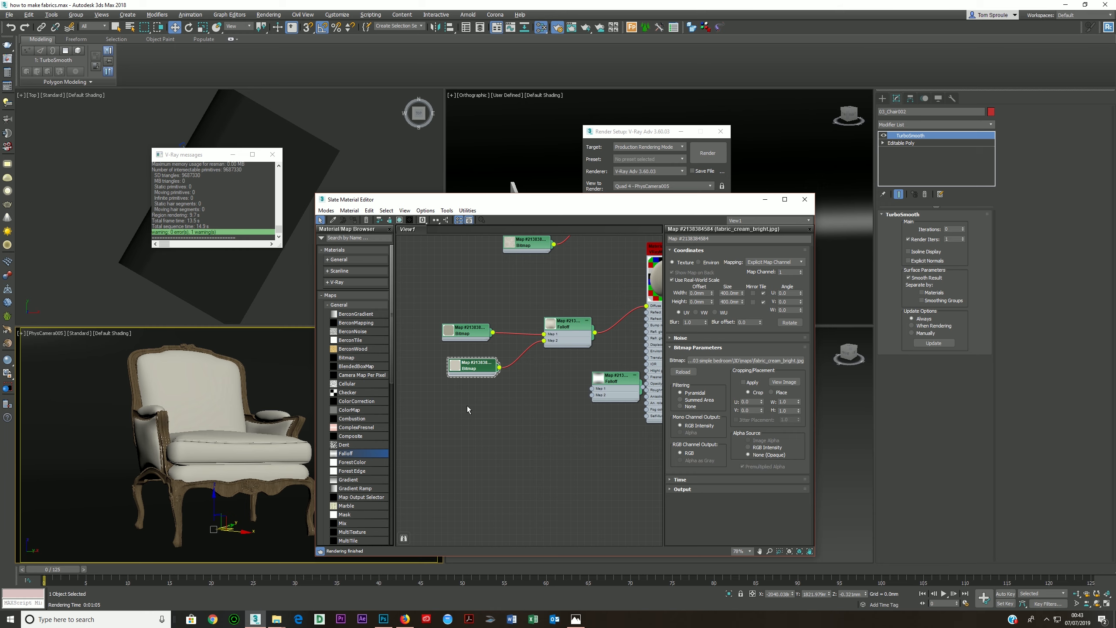
Test-render the armchair with both fabric bitmaps in the Falloff and save the image to the render history
key("shift+q")
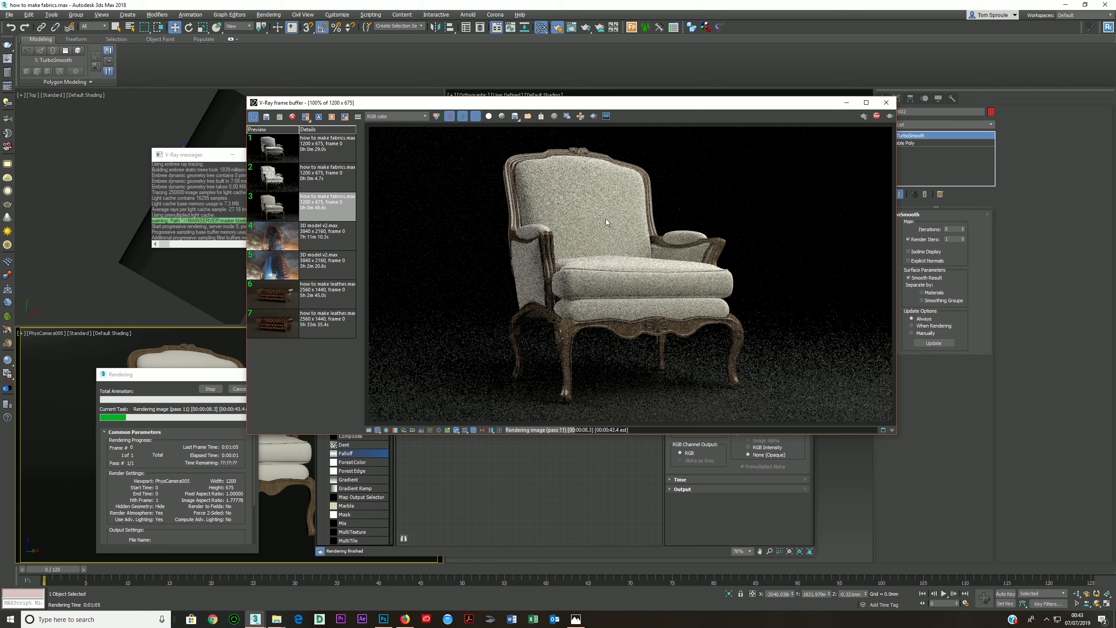
left_click(876, 116)
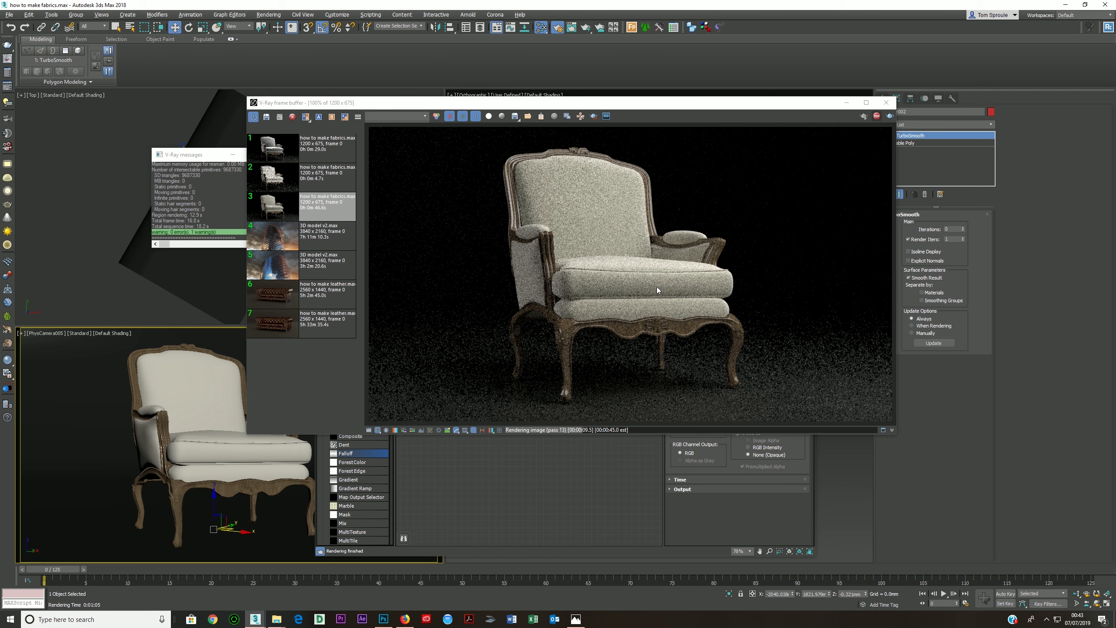
left_click(323, 153)
left_click(266, 116)
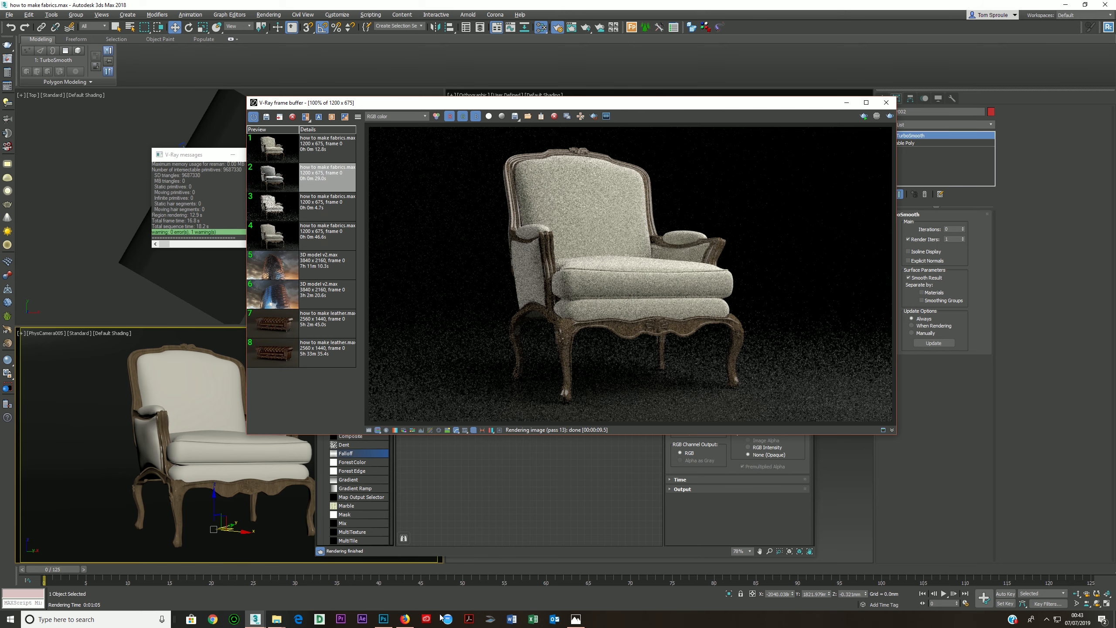
Compare the fabric render with the dining chairs reference photo and return to the material nodes
left_click(576, 619)
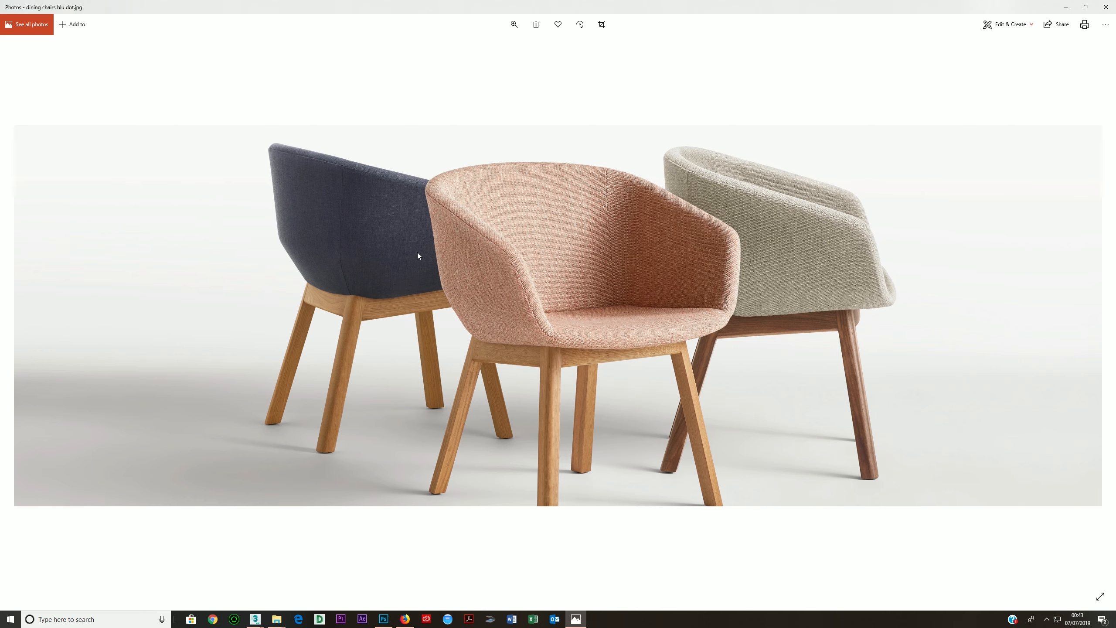
left_click(1066, 7)
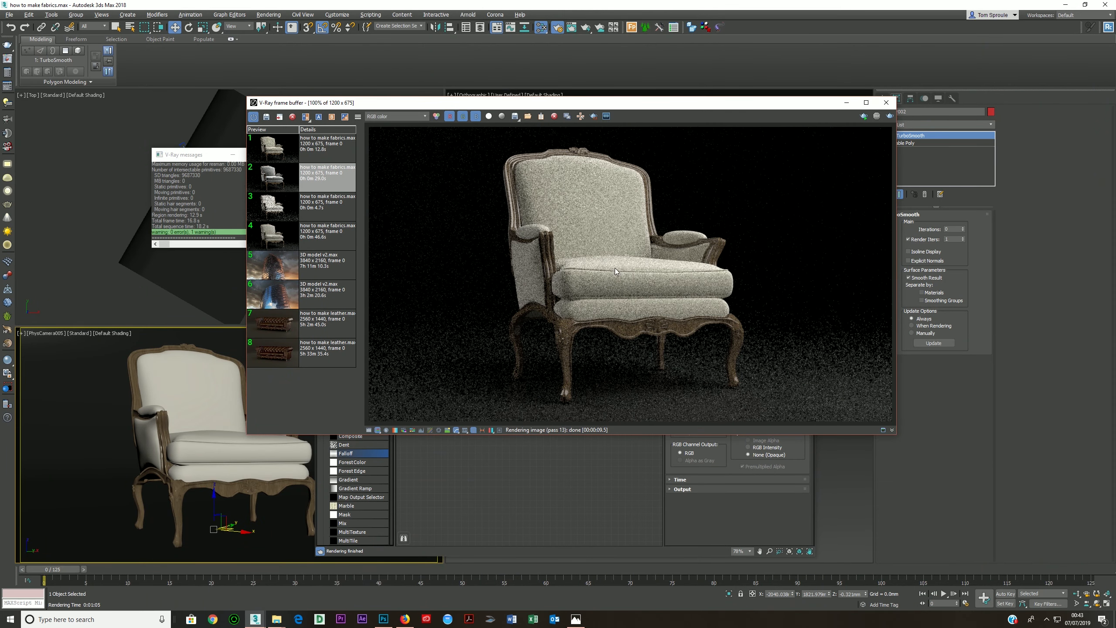
left_click(490, 520)
Insert a ColorCorrection map between each fabric bitmap and the Falloff, spacing the nodes out neatly
left_click_drag(456, 327, 441, 321)
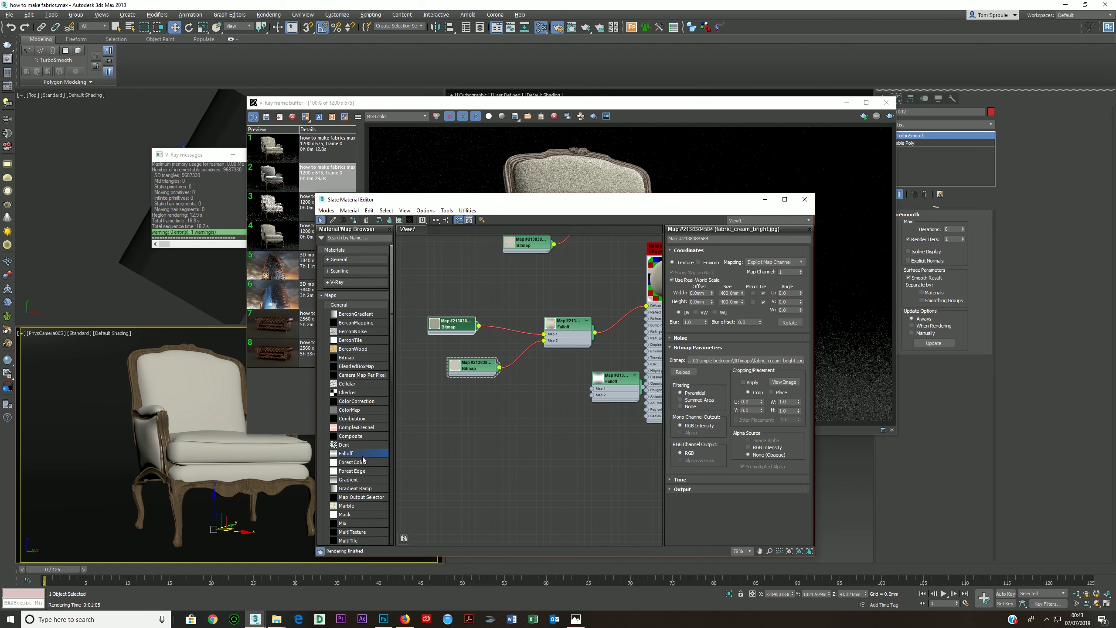
left_click_drag(357, 401, 428, 314)
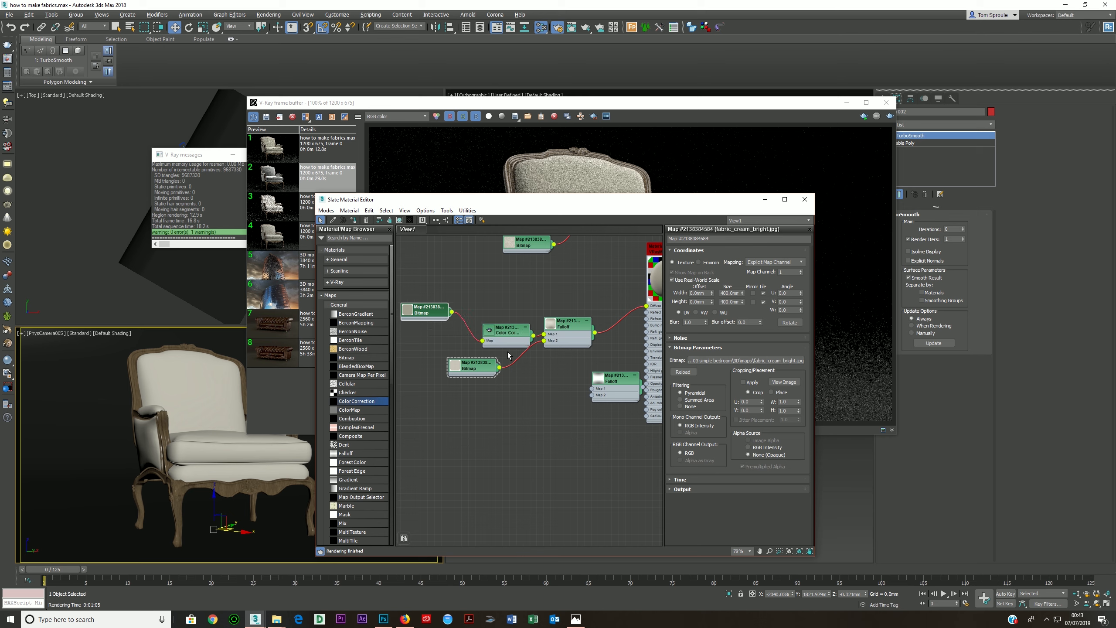
left_click_drag(508, 337, 496, 310)
left_click_drag(476, 368, 442, 362)
left_click_drag(358, 404, 422, 376)
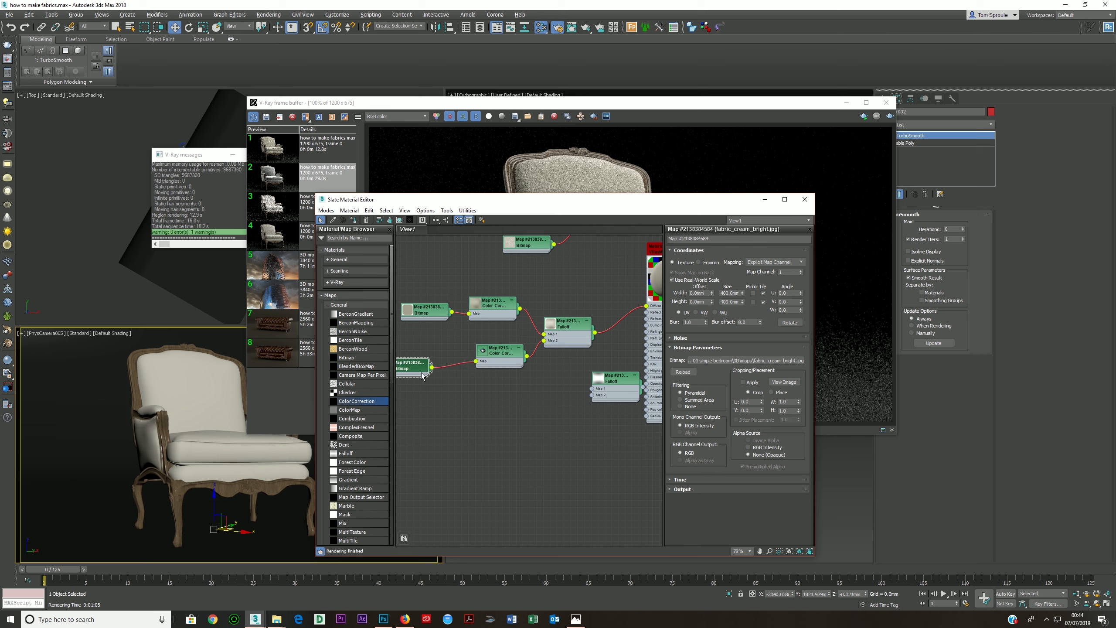
left_click_drag(502, 353, 495, 359)
left_click_drag(428, 312, 422, 305)
middle_click_drag(471, 319, 523, 316)
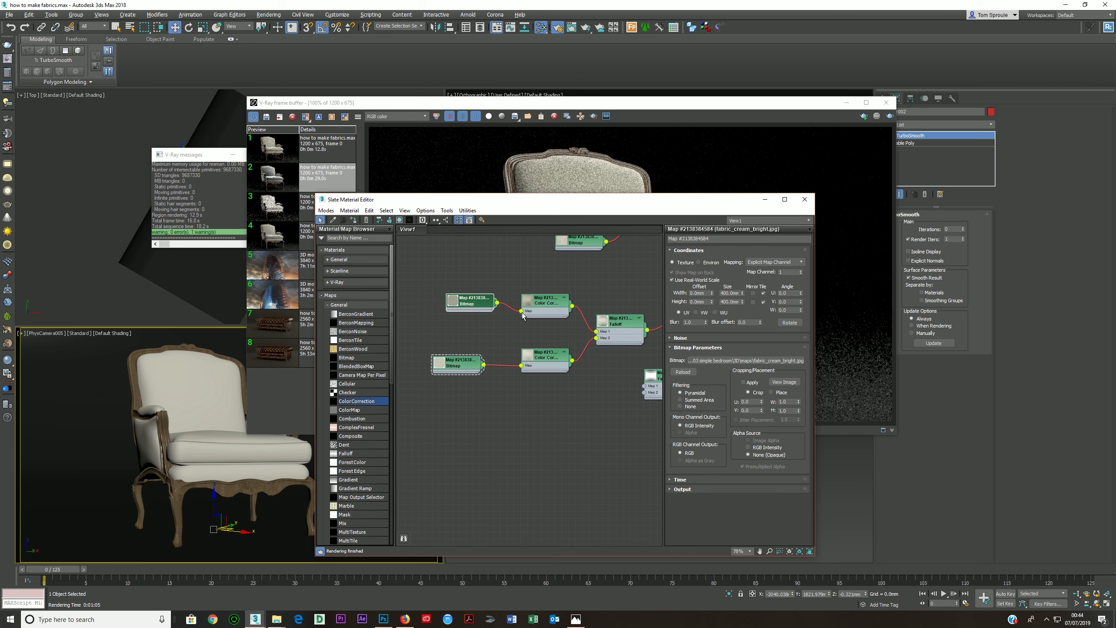
Switch the fabric_cream Color Correction to Advanced lightness and change its RGB gamma
left_click(542, 303)
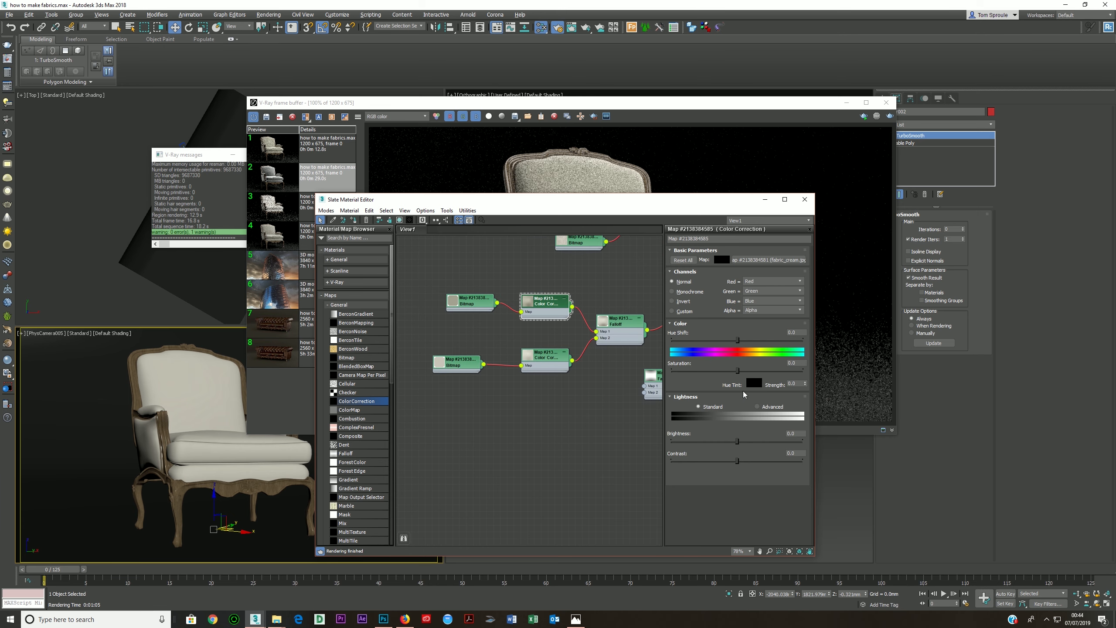
left_click(758, 407)
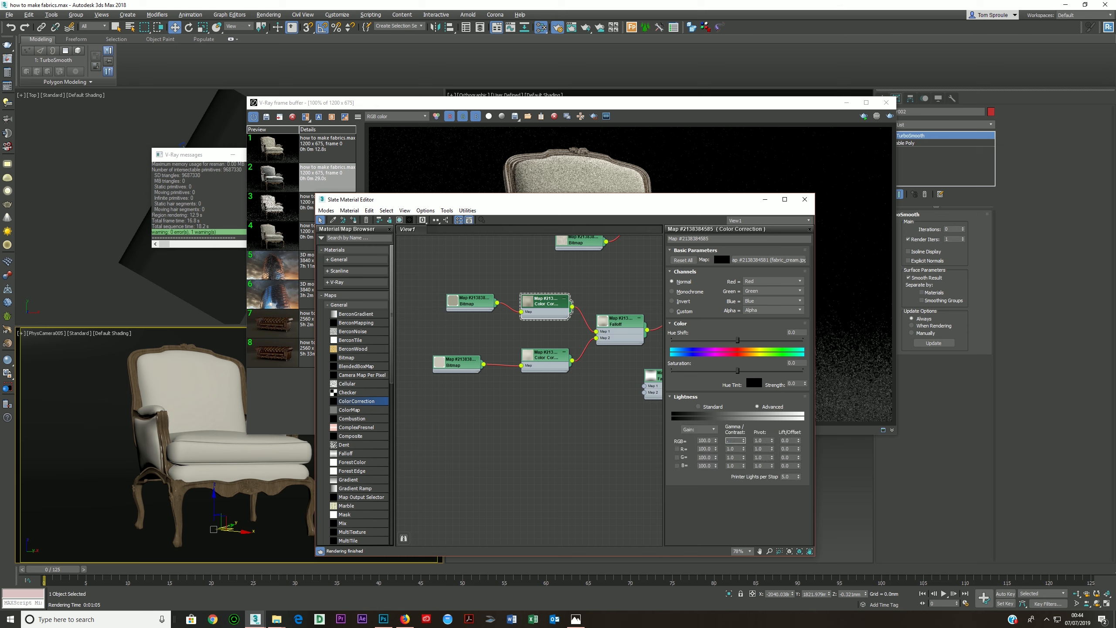
key("Return")
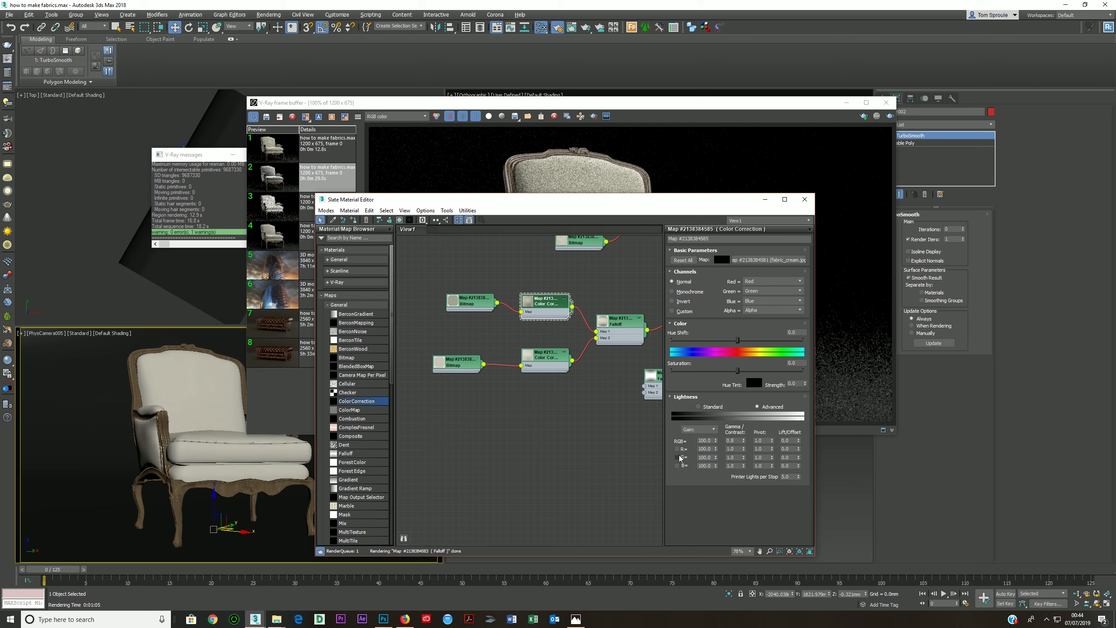
Switch the fabric_cream_bright Color Correction to Advanced lightness and set its RGB gamma to 1.6
left_click(549, 358)
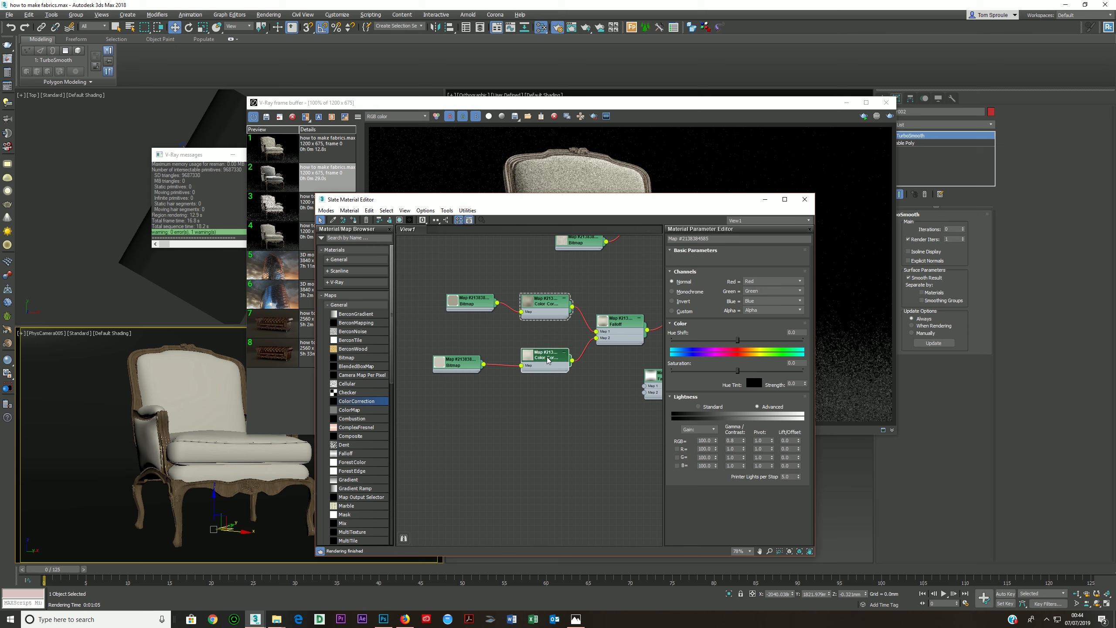
left_click(758, 407)
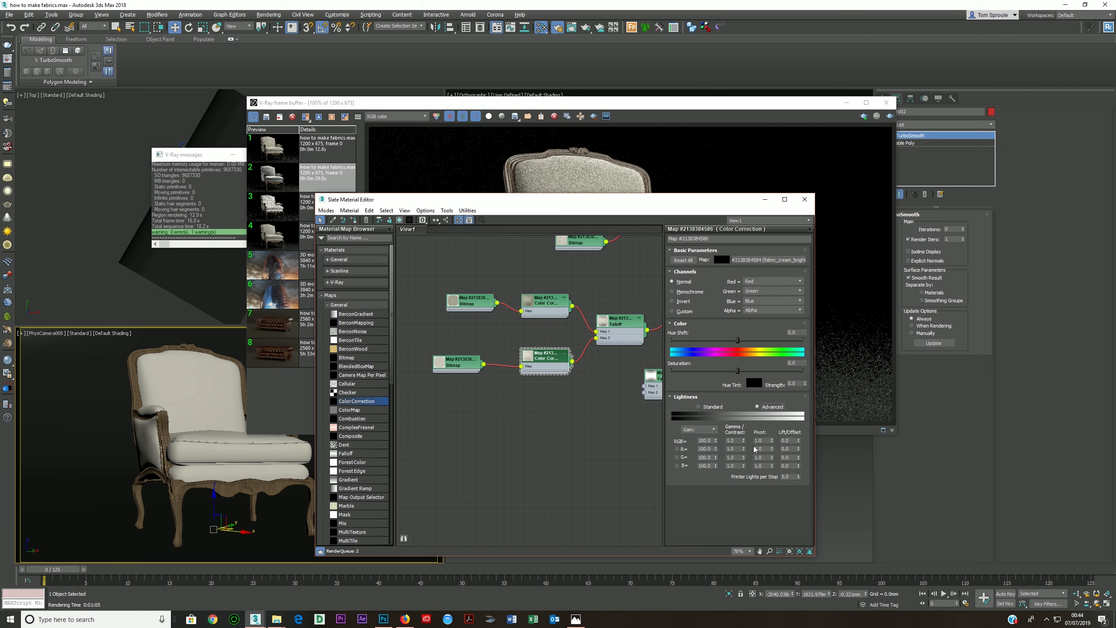
left_click(734, 440)
type("1.6")
key("Return")
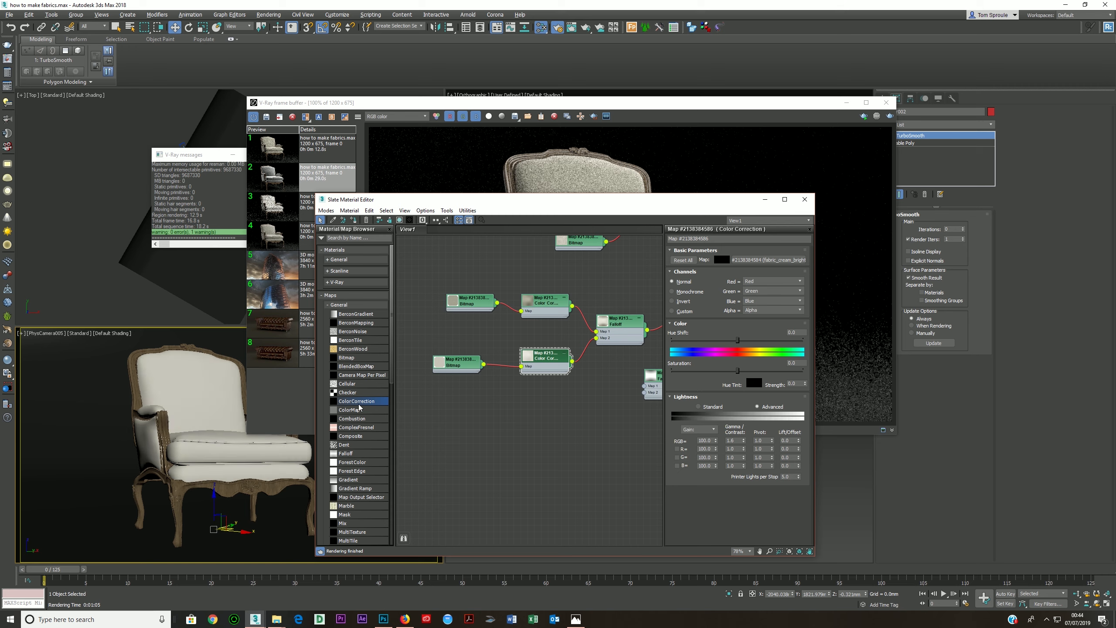
Test-render the armchair with the colour-corrected fabric bitmaps, stopping once the tonal contrast is readable
left_click(696, 113)
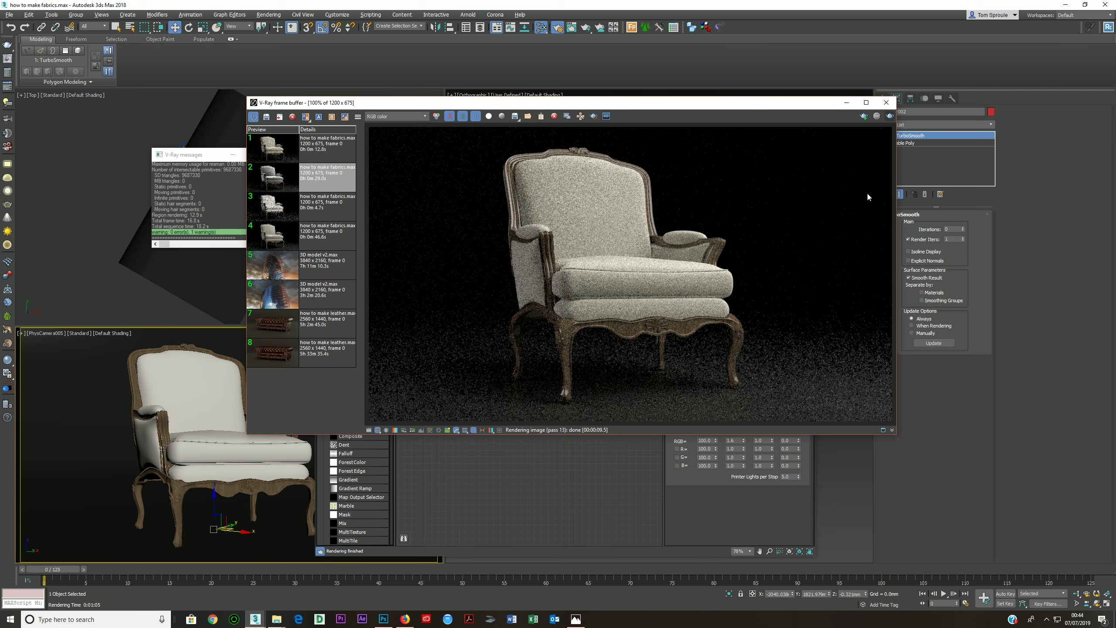
key("shift+q")
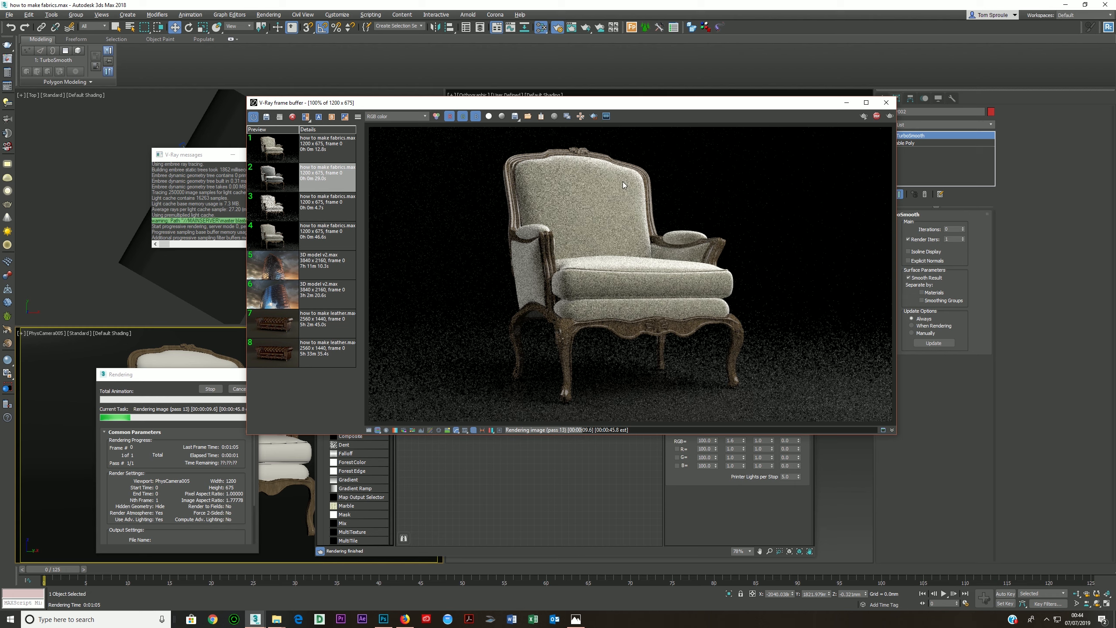
left_click(876, 116)
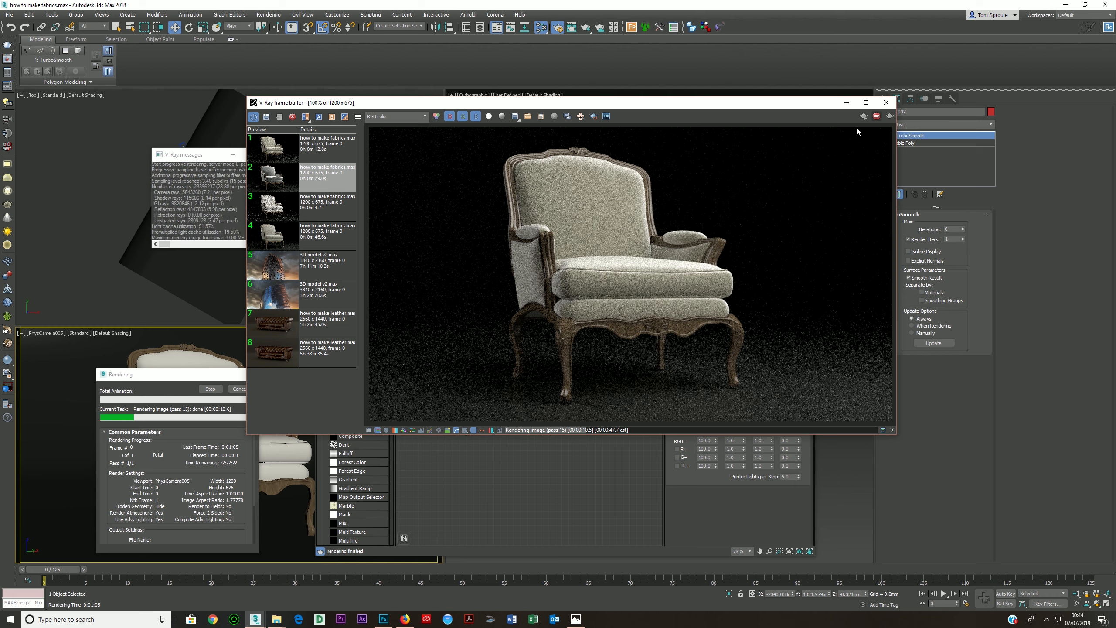
Reset the RGB gamma of the fabric_cream Color Correction to 1.0 and move the material editor clear of the rendered chair
left_click(511, 442)
double_click(543, 307)
right_click(743, 441)
left_click_drag(505, 199, 533, 347)
middle_click_drag(501, 426, 510, 421)
scroll(510, 421, "up", 3)
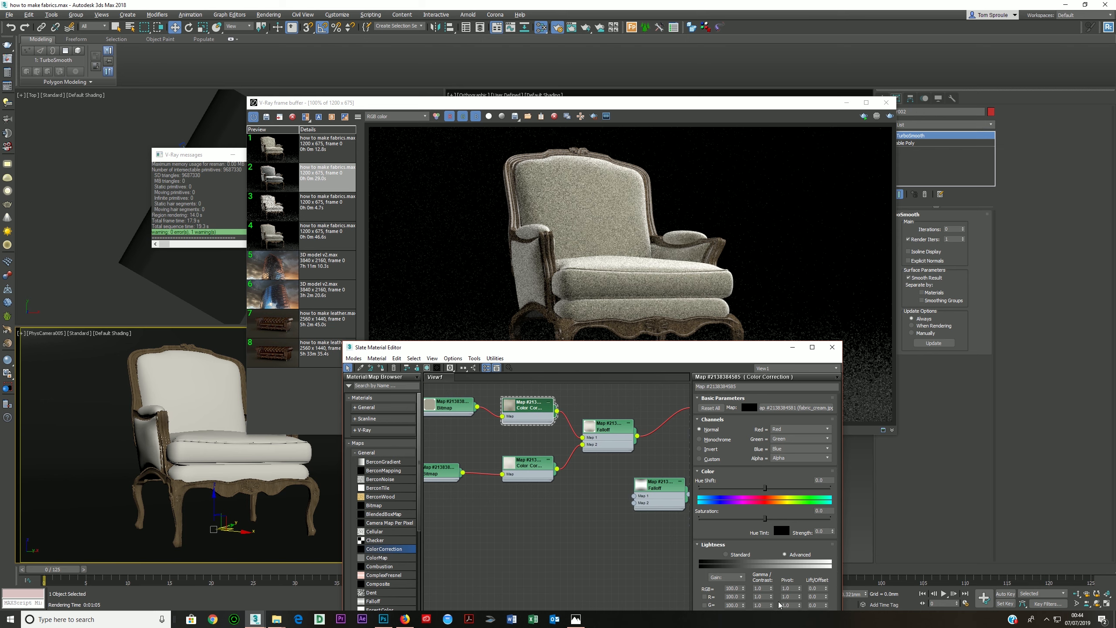
Open the parameters of the new VRayMtl that uses the Falloff as its diffuse
left_click_drag(620, 350, 579, 299)
middle_click_drag(572, 399, 504, 467)
scroll(527, 451, "down", 1)
scroll(519, 452, "down", 1)
scroll(524, 403, "up", 1)
double_click(534, 438)
scroll(504, 467, "up", 1)
scroll(504, 468, "up", 1)
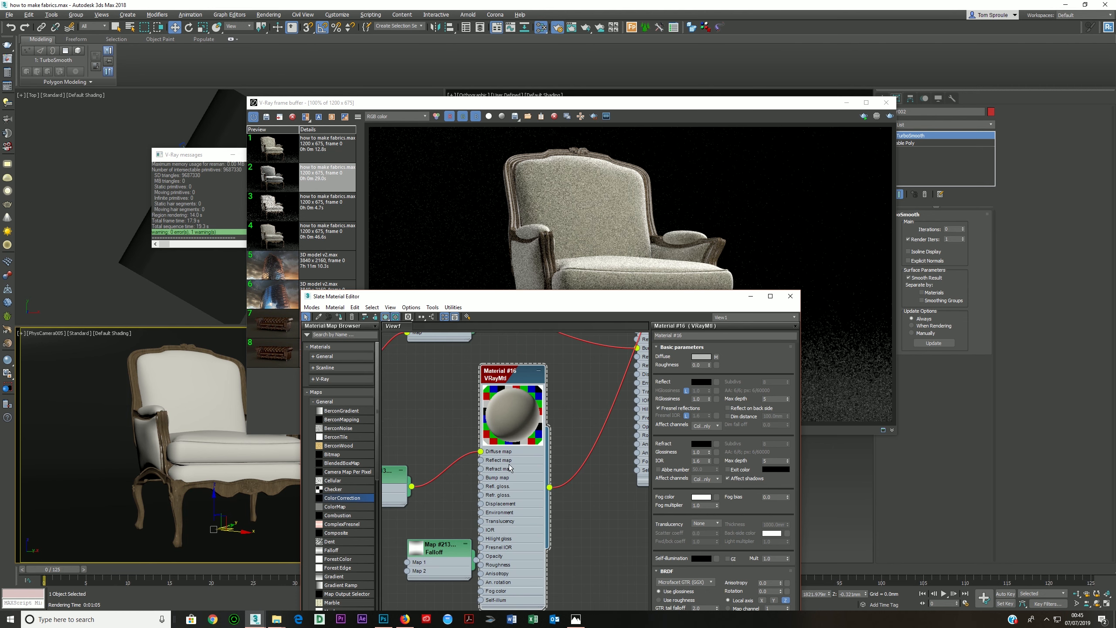
Turn off Fresnel reflections on the new VRayMtl and set its reflection colour to a dark grey with value 40
left_click(666, 411)
left_click(702, 382)
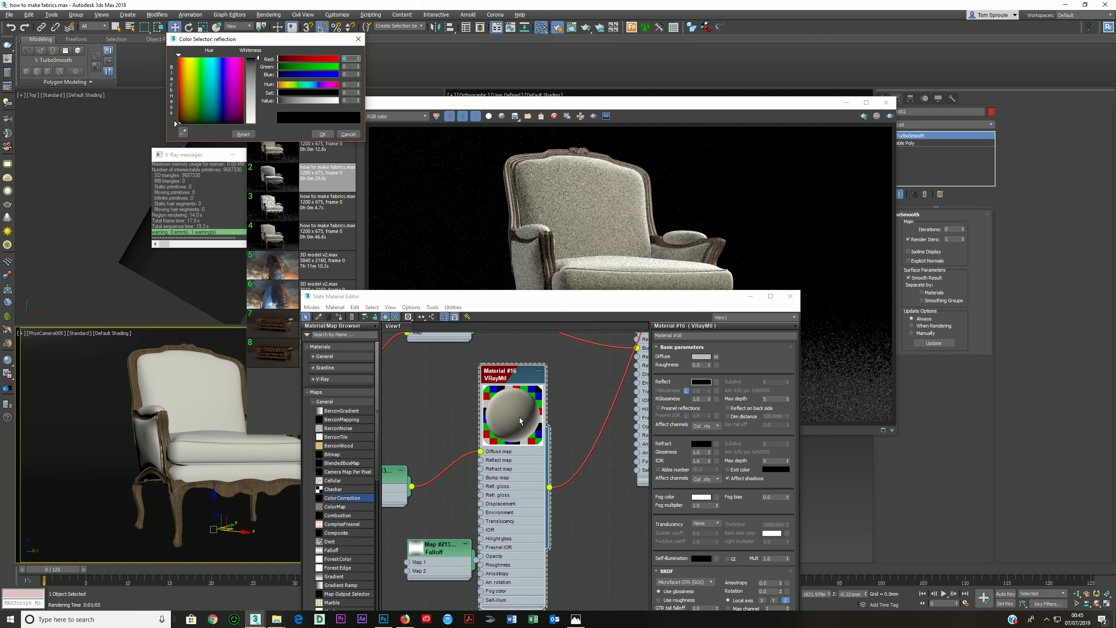
left_click_drag(283, 102, 286, 103)
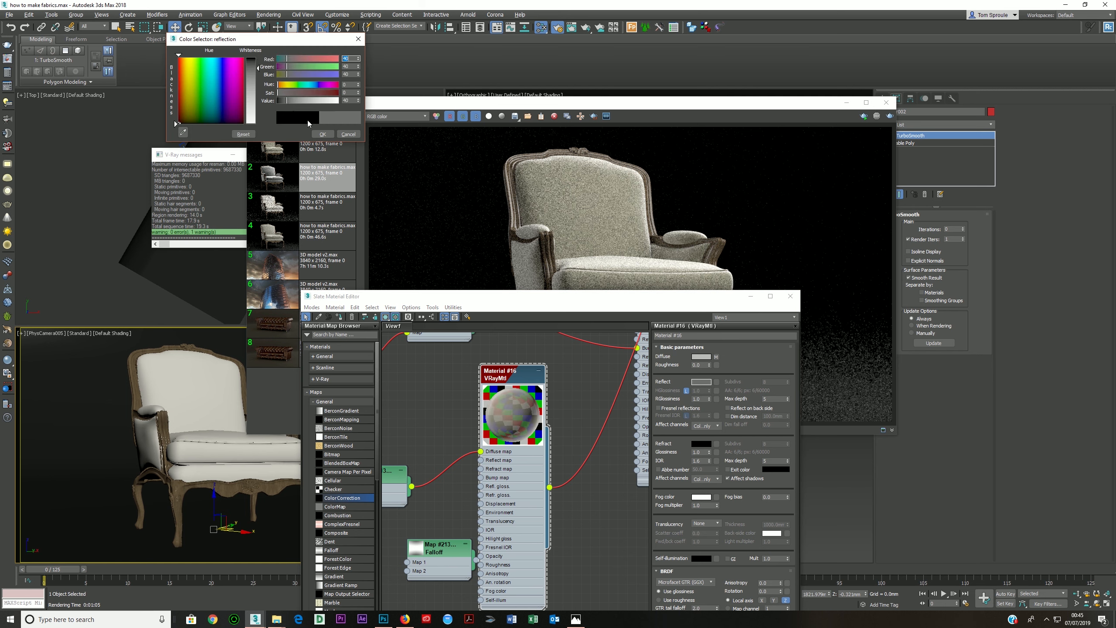
left_click(323, 134)
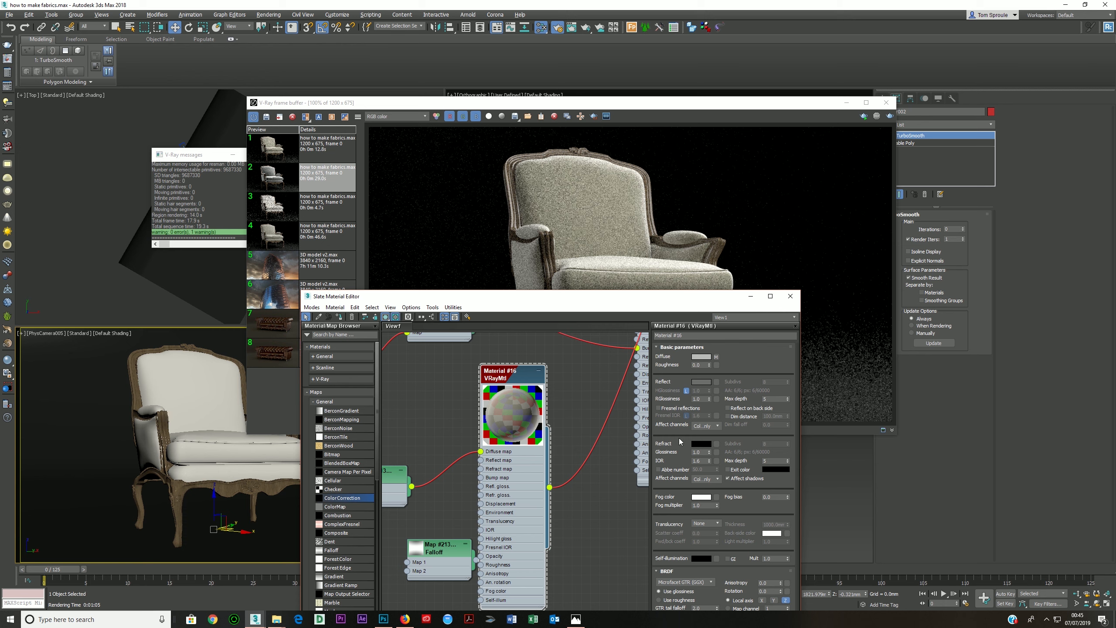
Set the material's reflection glossiness to 0.4 and move the material editor so all its parameters are in view
double_click(702, 399)
key("Return")
left_click(504, 410)
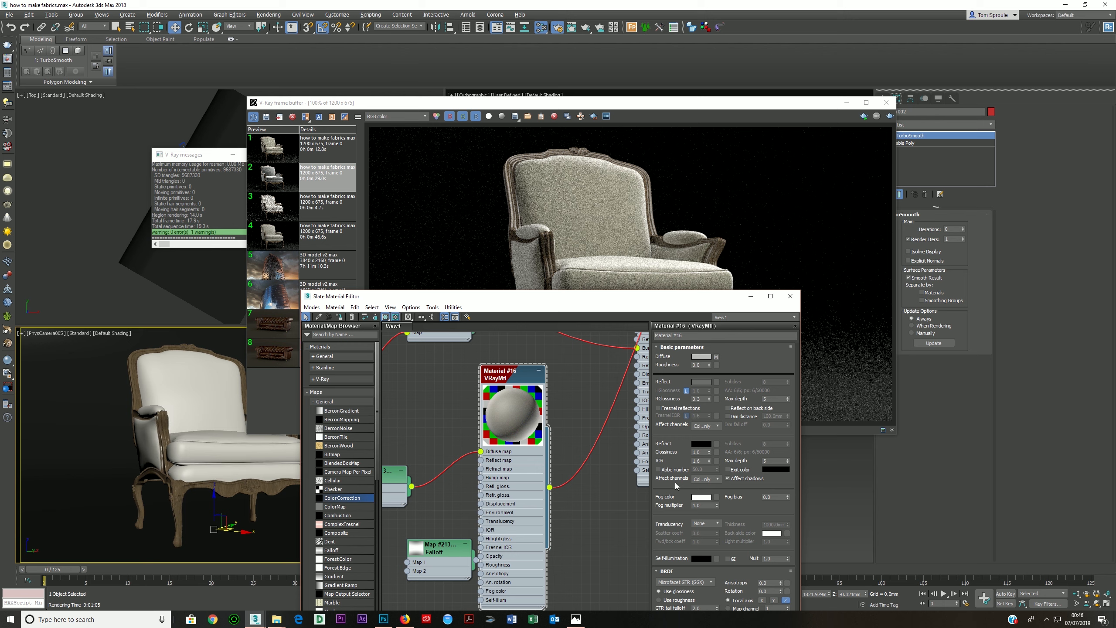
left_click_drag(645, 296, 627, 168)
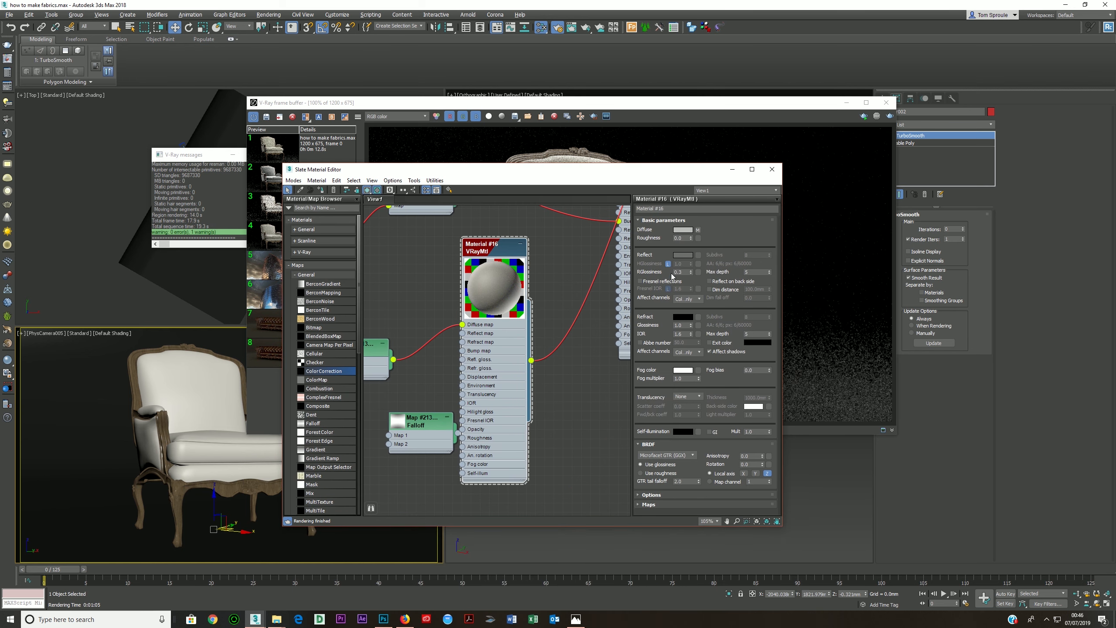
left_click(688, 273)
type("4")
key("Return")
Try a GTR tail falloff of 3 in the BRDF settings and sweep the value to compare the highlight on the preview
left_click(686, 482)
key("Return")
double_click(686, 480)
type("3")
key("Return")
left_click_drag(699, 481, 672, 380)
left_click_drag(699, 482, 709, 578)
Set the GTR tail falloff in the material's BRDF settings to 1.0
double_click(688, 481)
type("1")
key("Return")
left_click(686, 483)
key("Return")
left_click(682, 484)
right_click(700, 482)
middle_click_drag(505, 296, 535, 336)
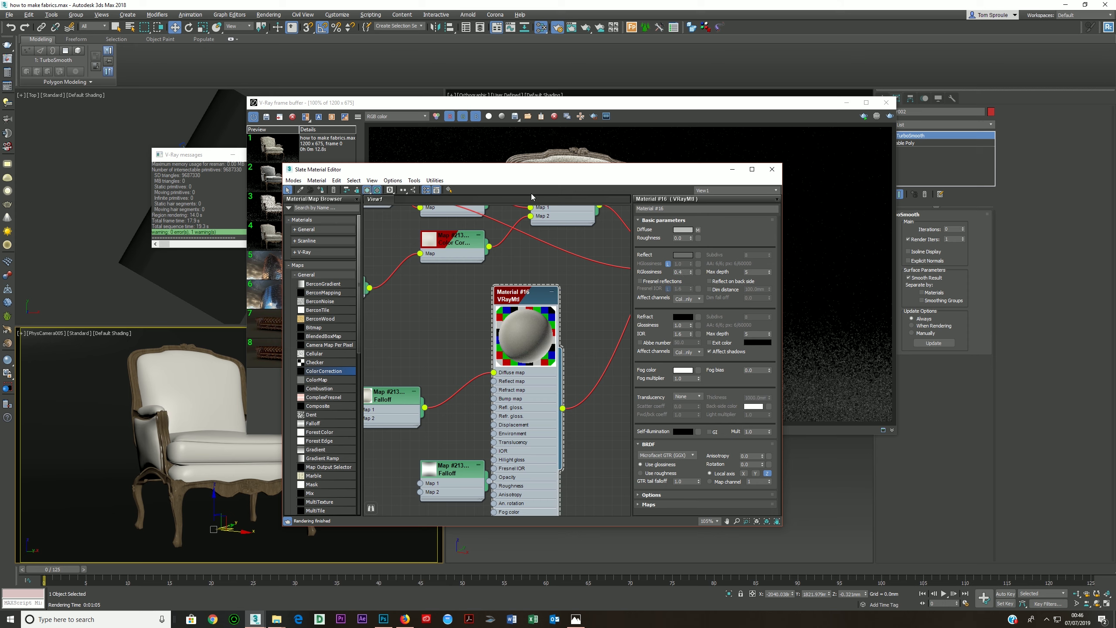
Save the current render to the frame buffer history, test-render the armchair with the new reflections and stop it once the seat is readable
left_click(565, 106)
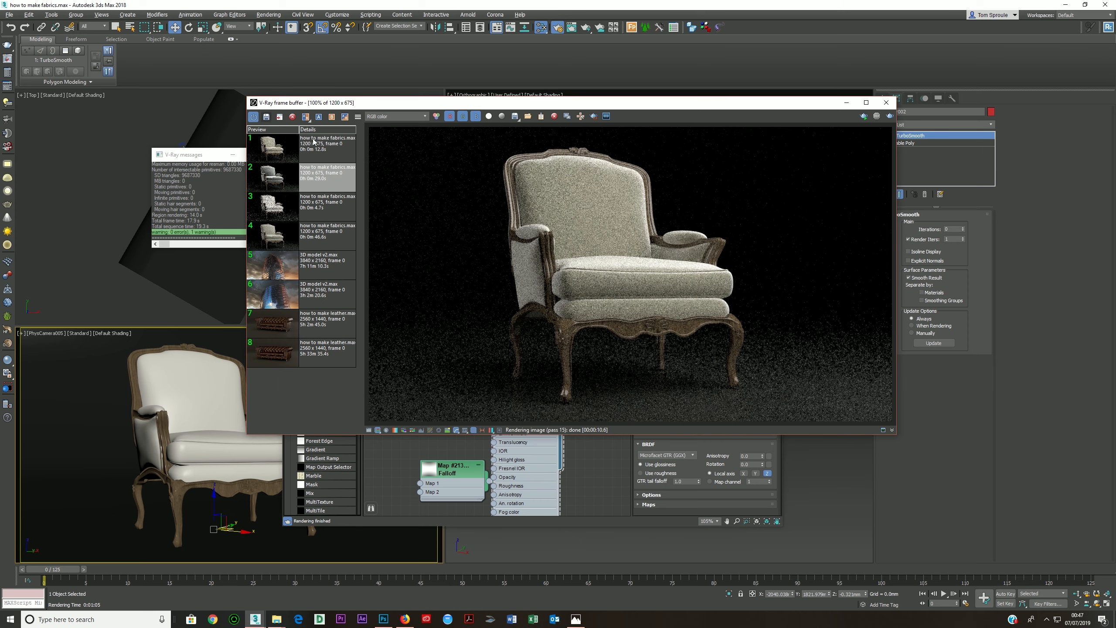
left_click(313, 153)
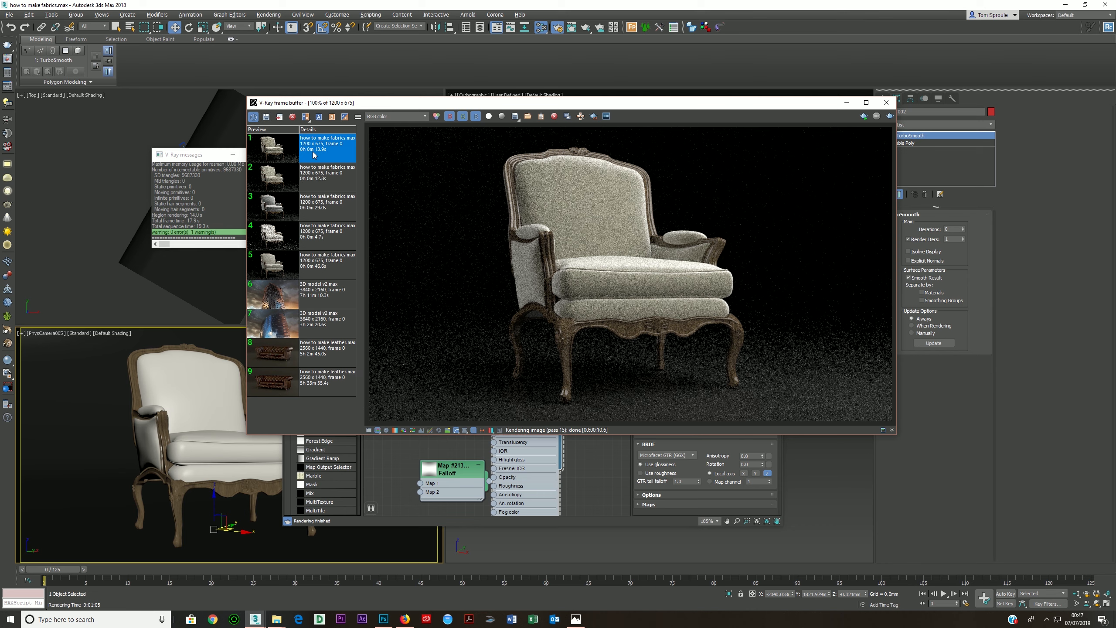
left_click(890, 116)
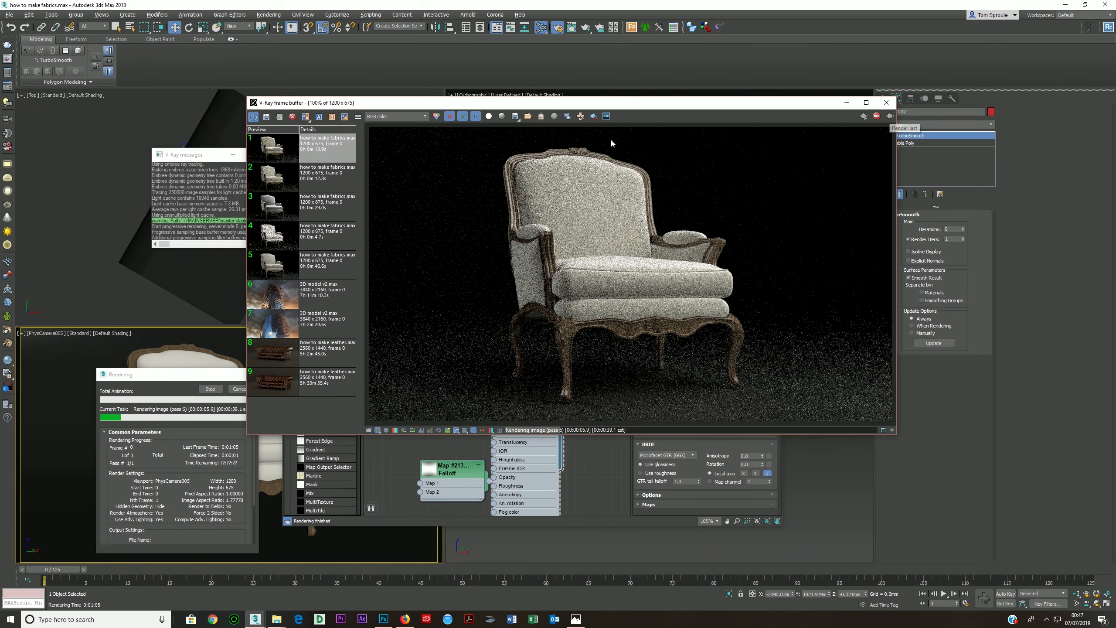
scroll(605, 288, "up", 2)
scroll(607, 276, "down", 1)
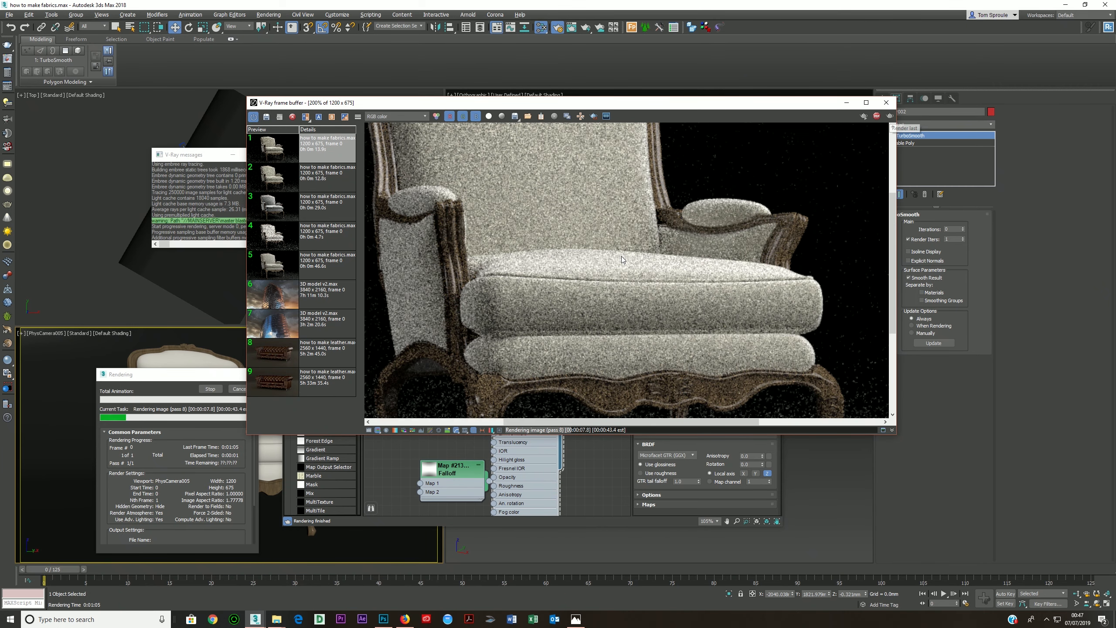
scroll(612, 264, "down", 1)
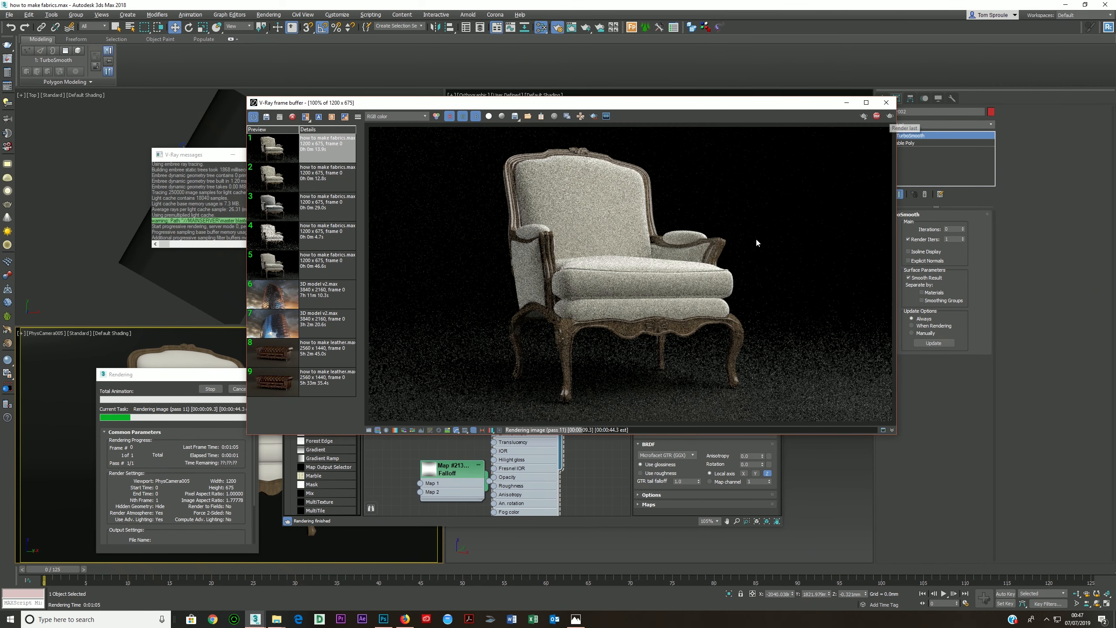
left_click(877, 115)
Restrict rendering to a small region across the seat cushion's front seam, render it and inspect it up close
left_click(594, 117)
left_click_drag(635, 261, 678, 277)
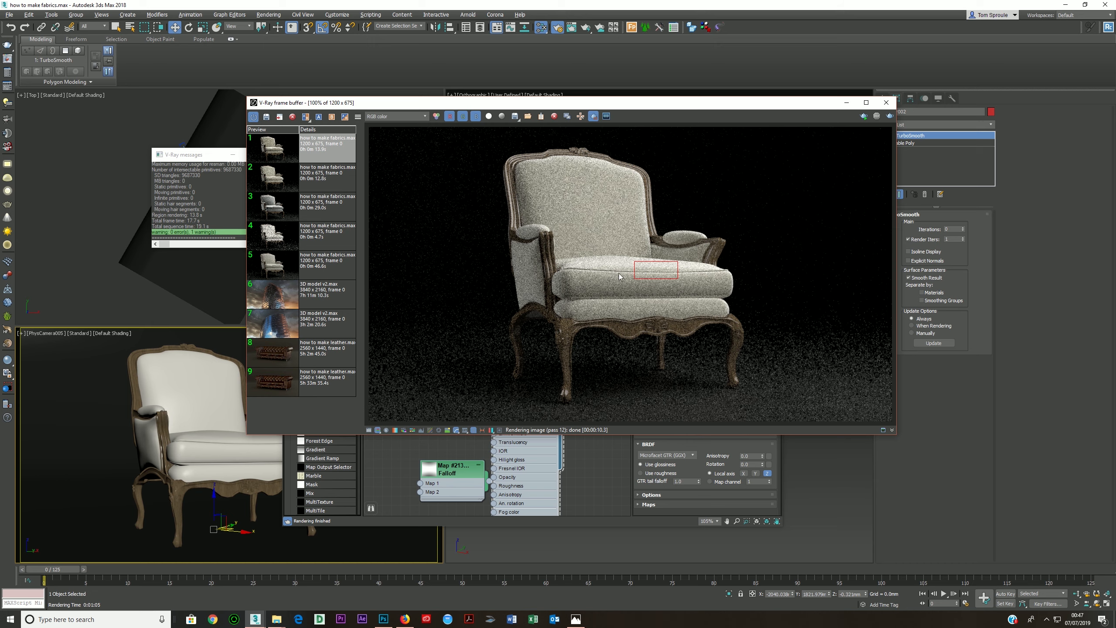
scroll(652, 270, "up", 1)
left_click(890, 116)
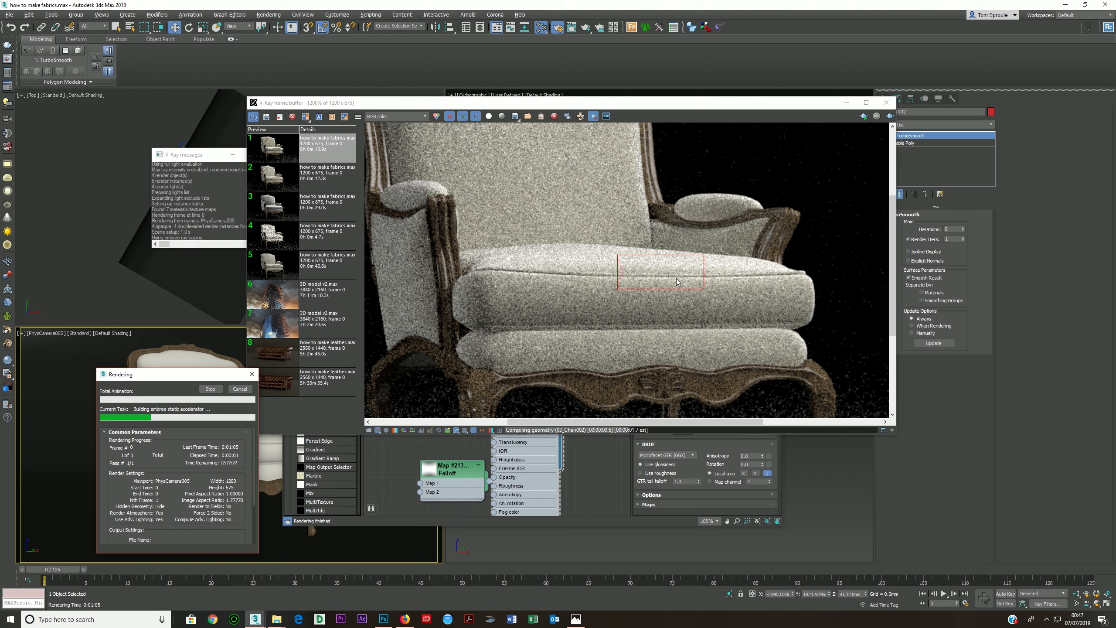
scroll(676, 281, "up", 2)
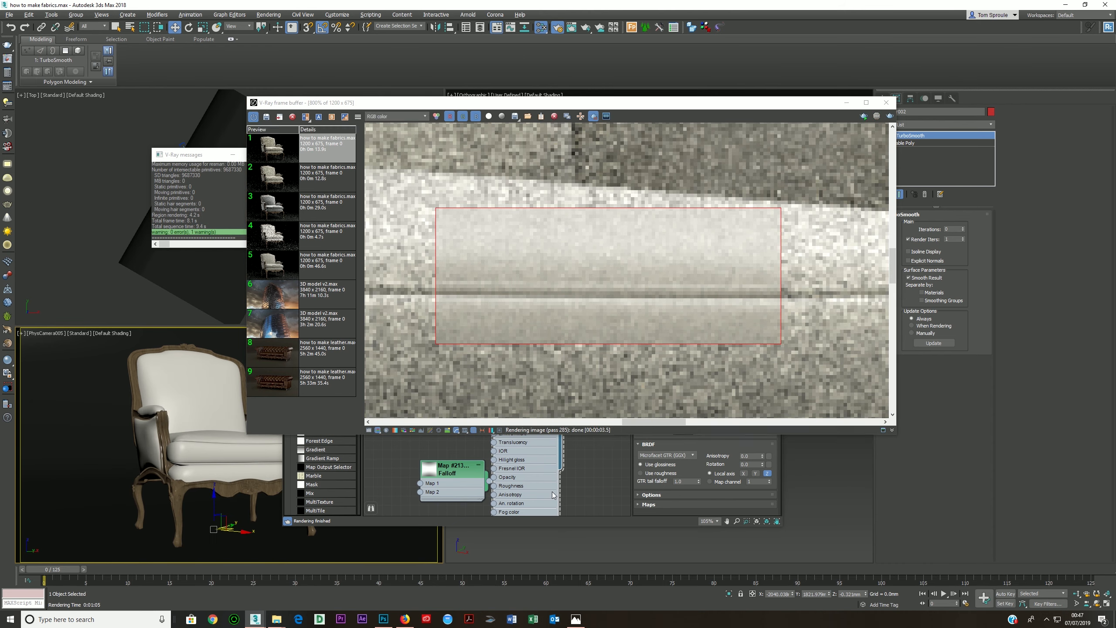
scroll(566, 263, "down", 1)
Set the render output size to 2560x1440 and re-render the seat cushion region
left_click_drag(559, 108, 750, 262)
left_click(621, 137)
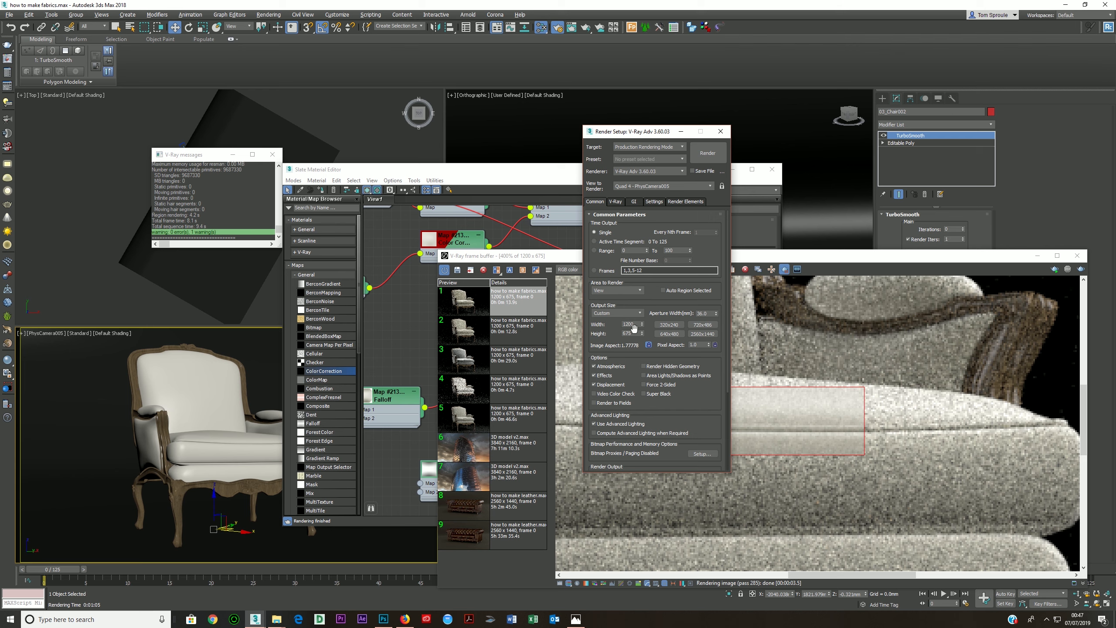
left_click(703, 335)
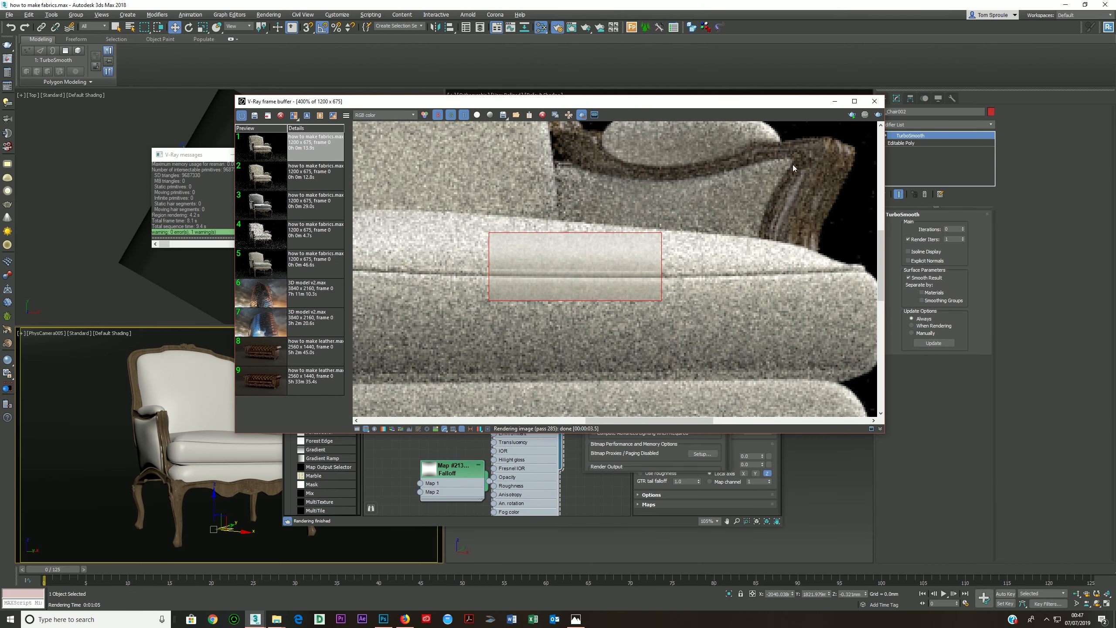
left_click(878, 115)
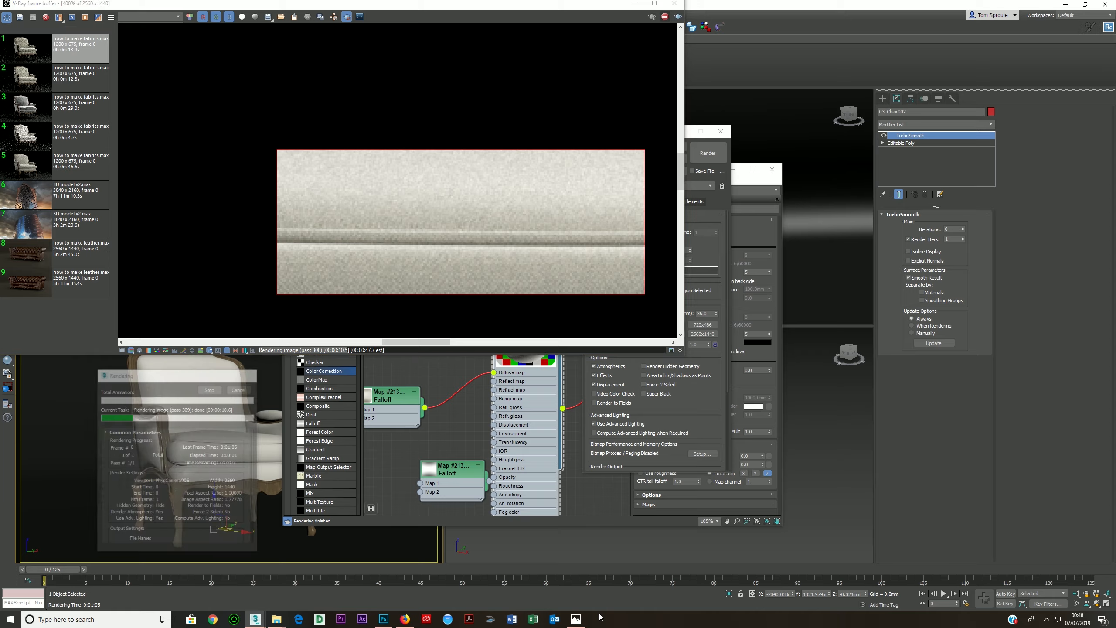
Switch to the Photos app and examine the fabric weave on the pink chair in the dining chairs reference
left_click(575, 619)
scroll(573, 258, "up", 5)
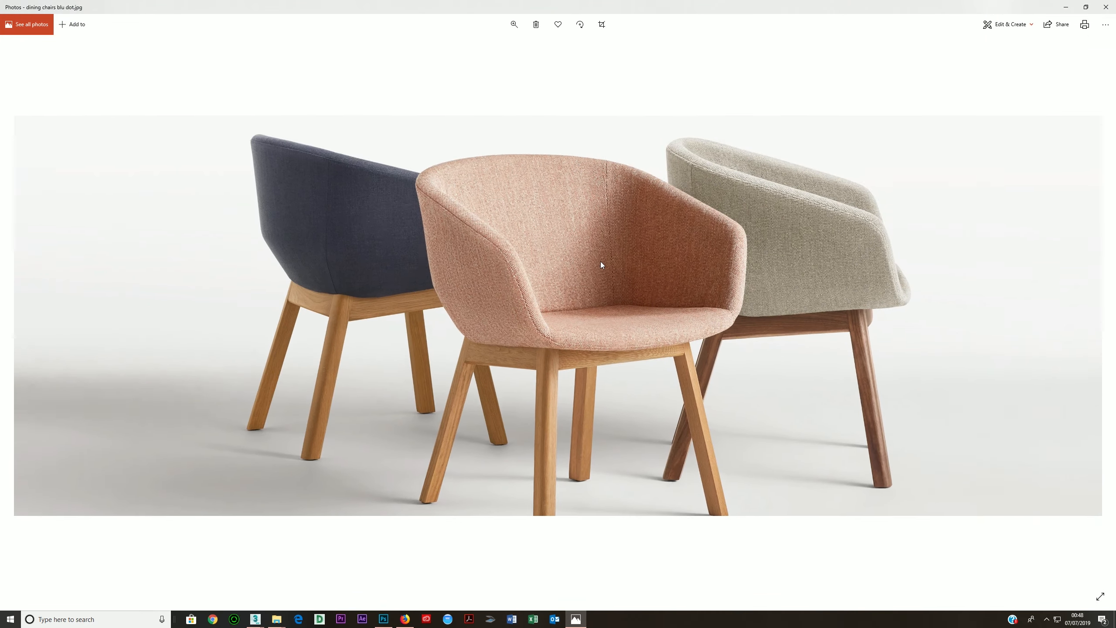
scroll(544, 267, "up", 2)
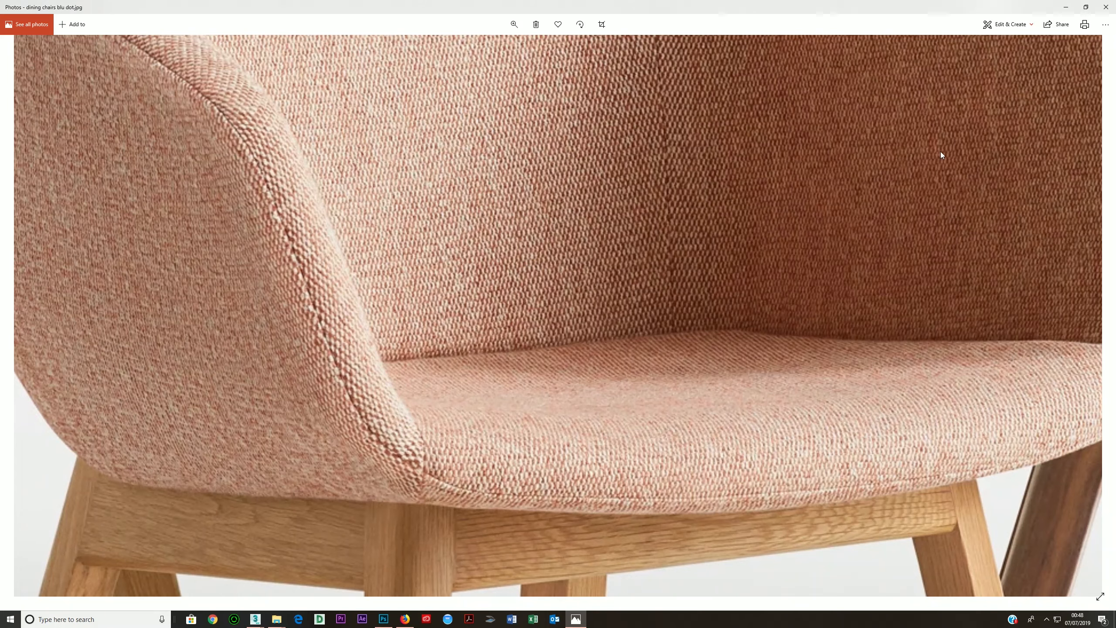
left_click(1073, 12)
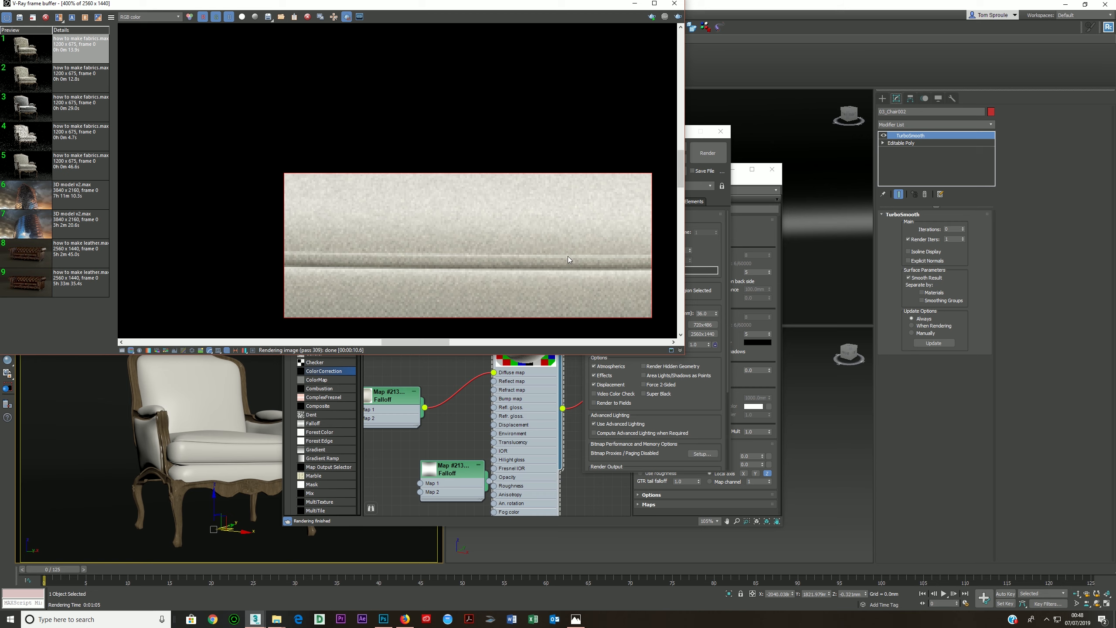
Open the fabric_cream.jpg bitmap node's parameters and view its source image
left_click(519, 413)
scroll(520, 414, "down", 1)
middle_click_drag(461, 432, 501, 369)
middle_click_drag(366, 354, 495, 362)
left_click_drag(495, 361, 555, 370)
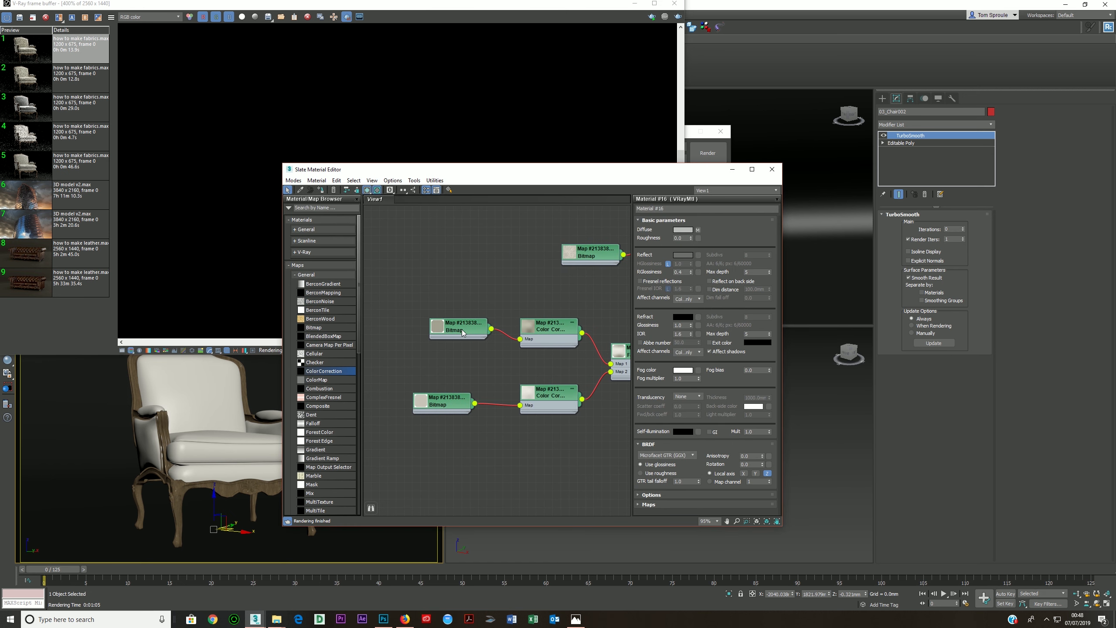
left_click(461, 326)
left_click_drag(667, 292, 637, 292)
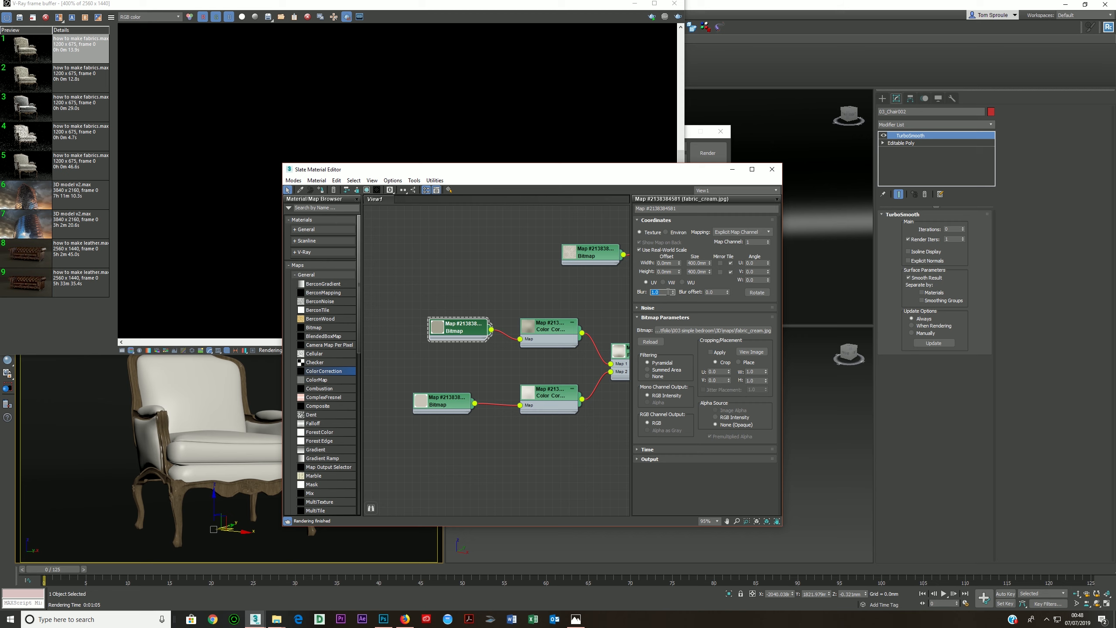
left_click(476, 325)
left_click(754, 355)
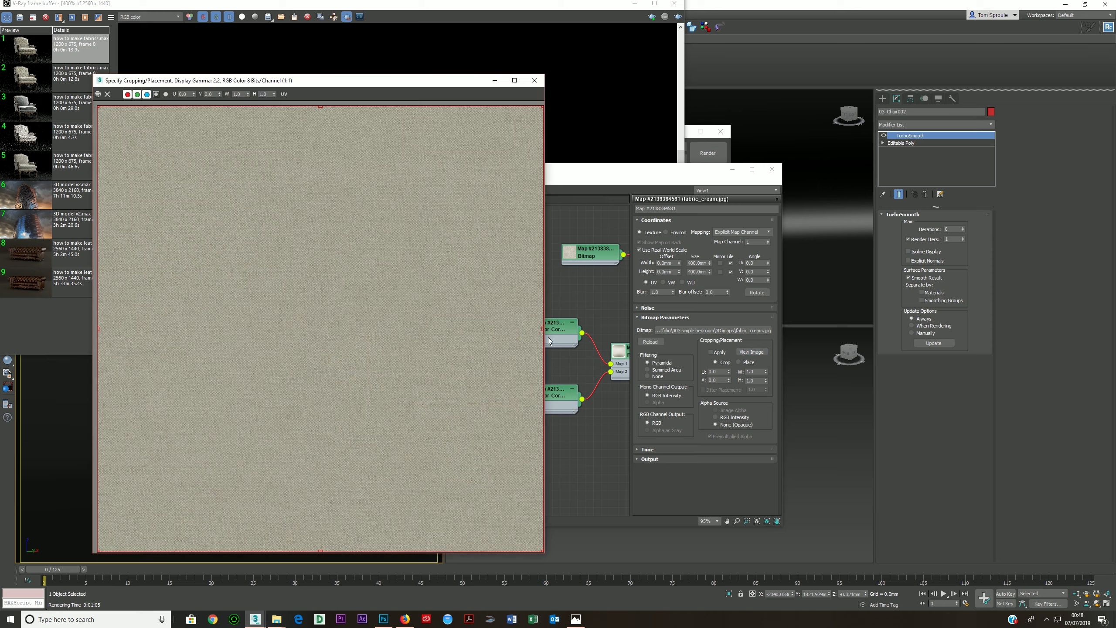
left_click(535, 80)
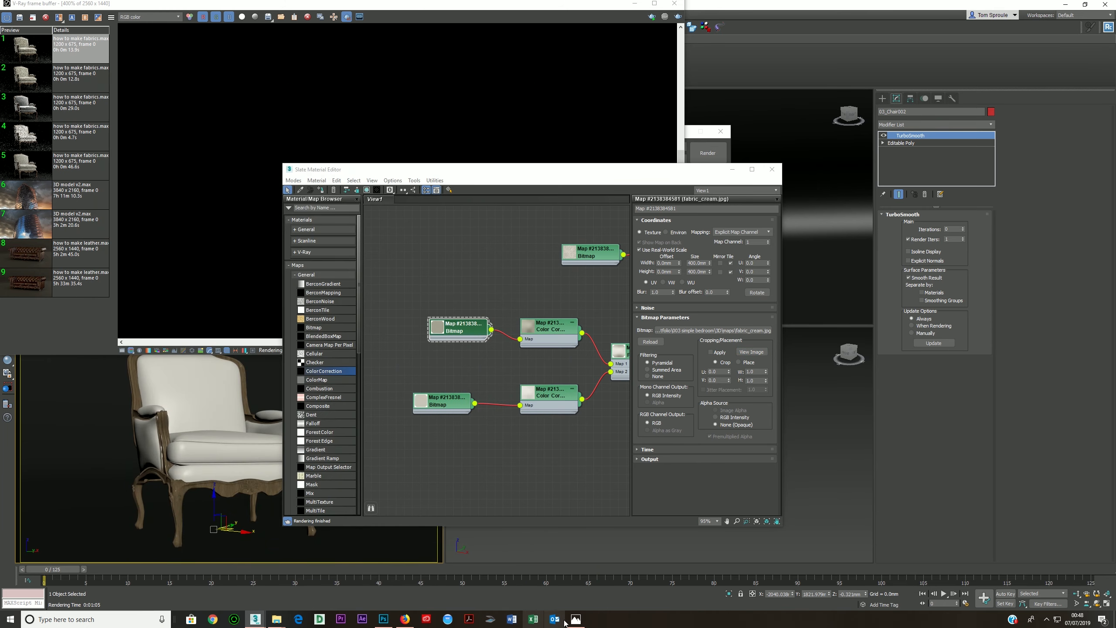
Switch to Photoshop and examine the weave of fabric_cream.jpg at pixel level, returning to 3ds Max when done
left_click(385, 620)
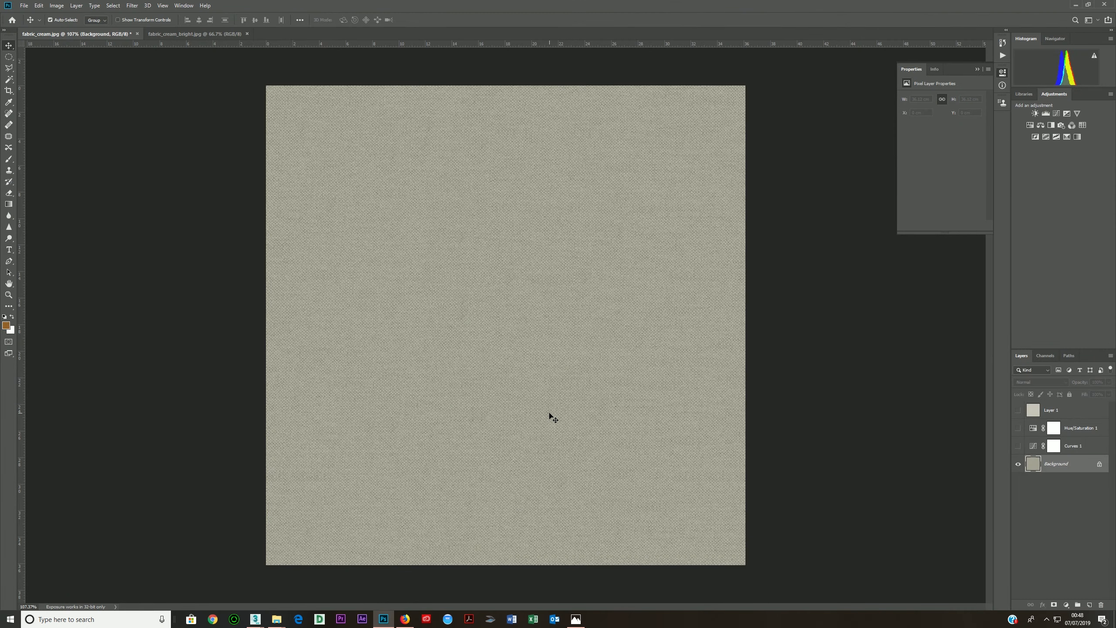
scroll(558, 391, "up", 20, "alt")
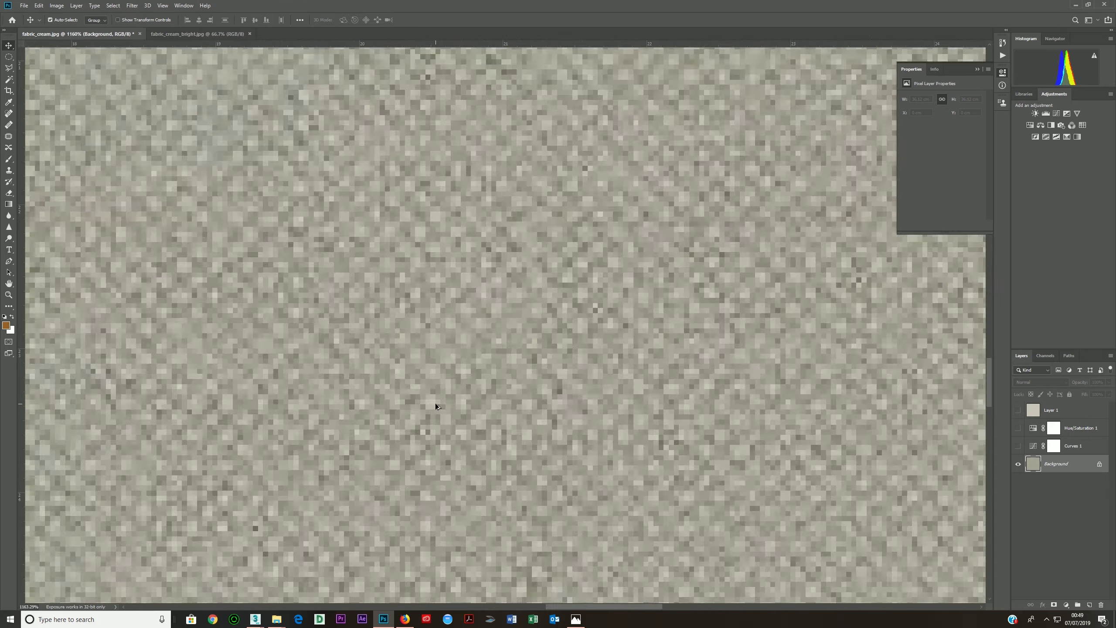
scroll(452, 409, "up", 2, "alt")
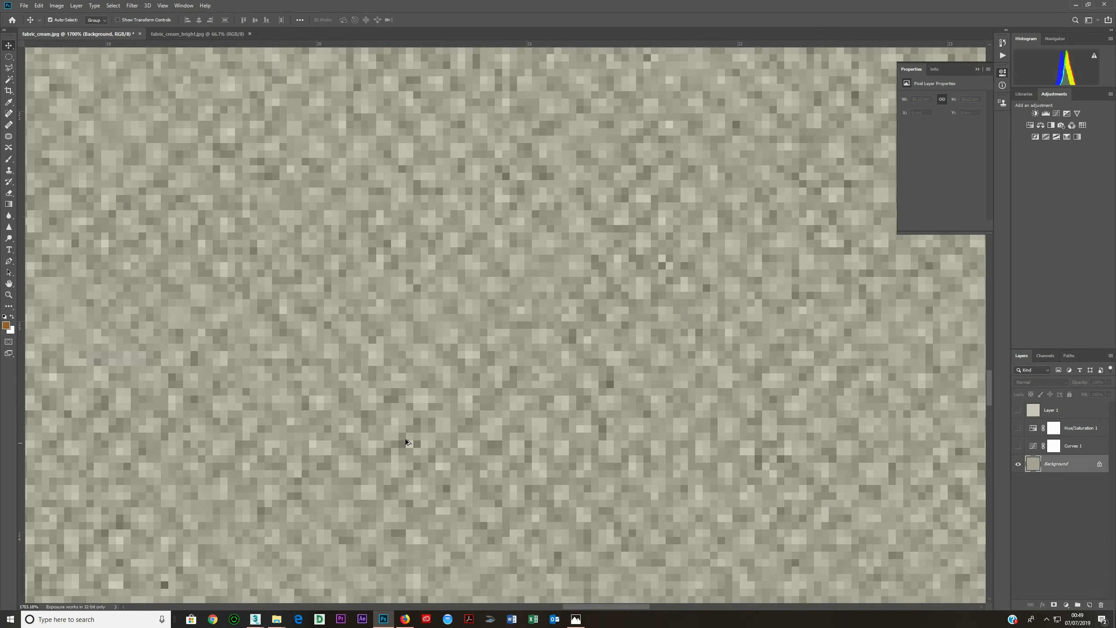
scroll(405, 439, "down", 5, "alt")
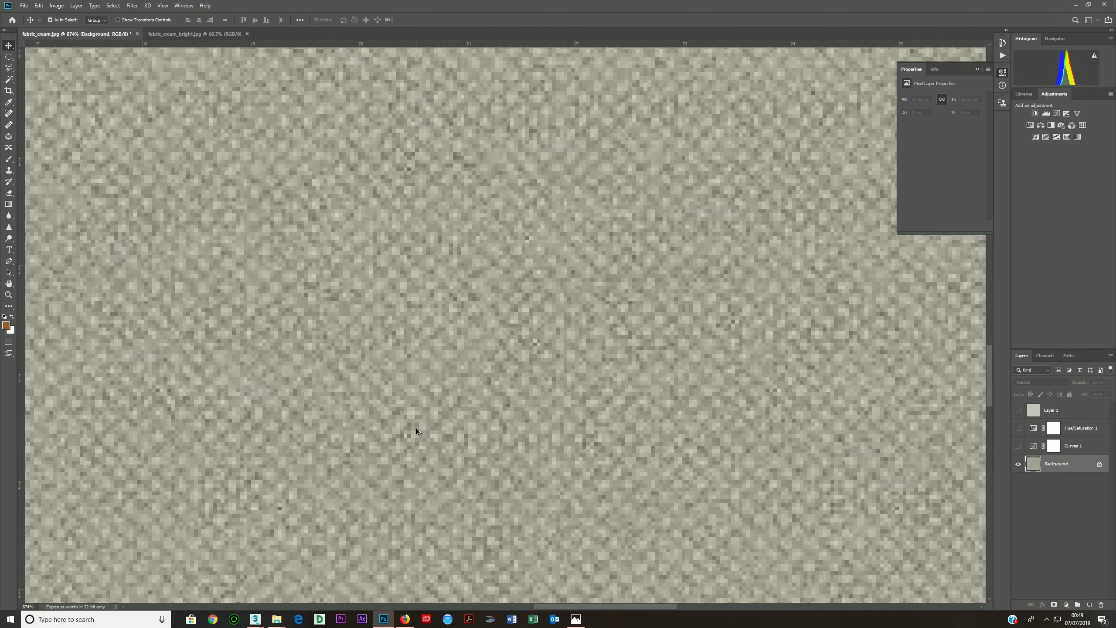
scroll(416, 429, "up", 5, "alt")
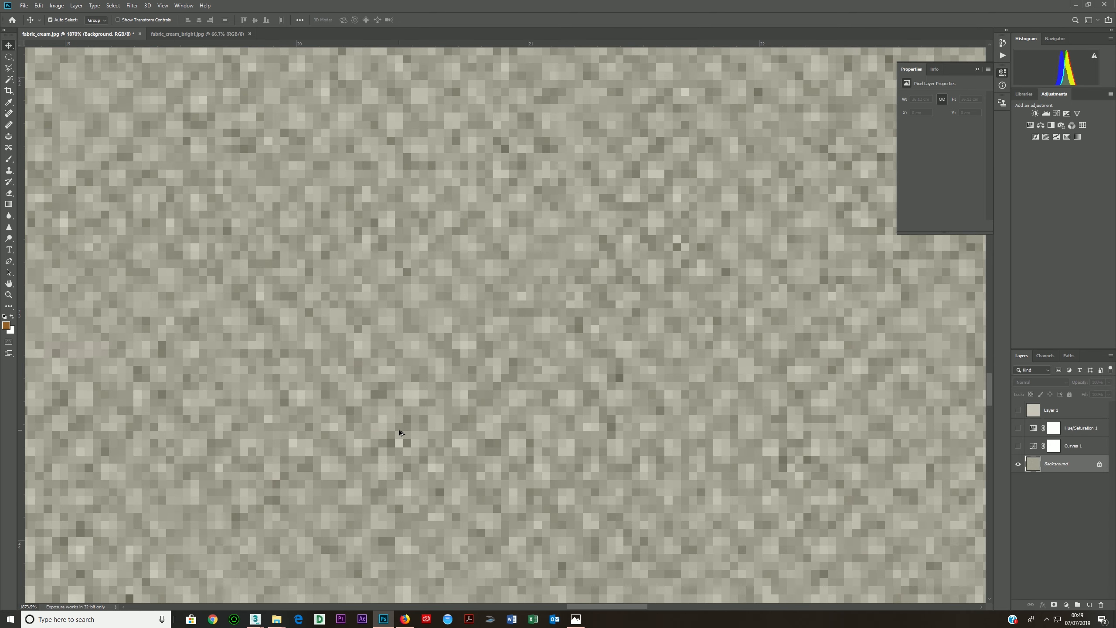
scroll(402, 409, "down", 3, "alt")
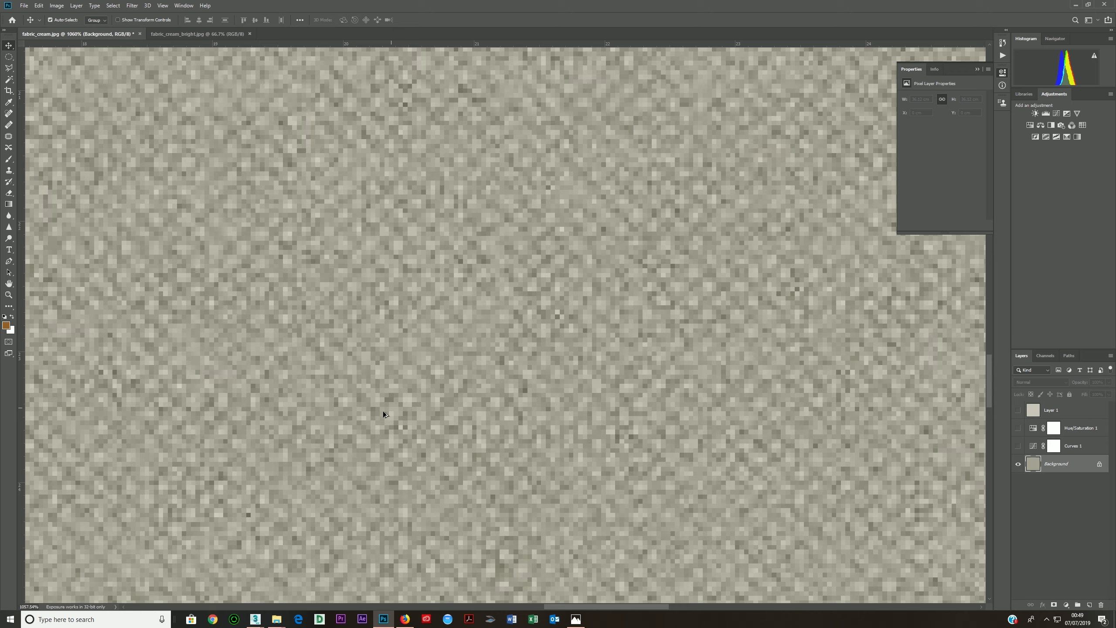
scroll(506, 354, "down", 8, "alt")
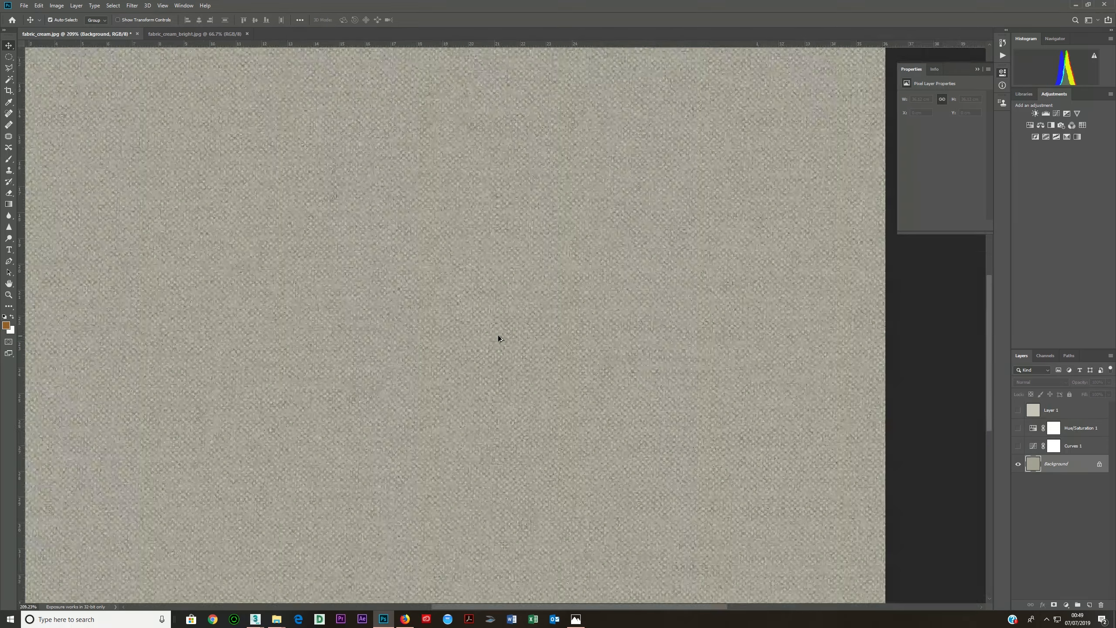
left_click(1075, 4)
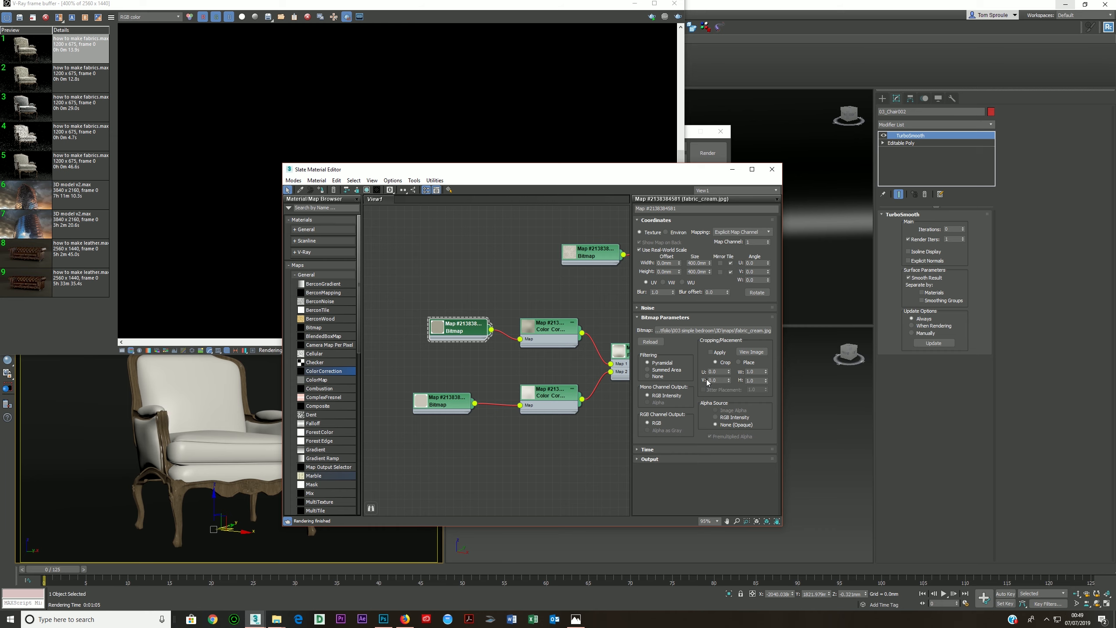
Set the Blur of both the fabric_cream and fabric_cream_bright bitmaps to 0.01
left_click_drag(478, 170, 425, 113)
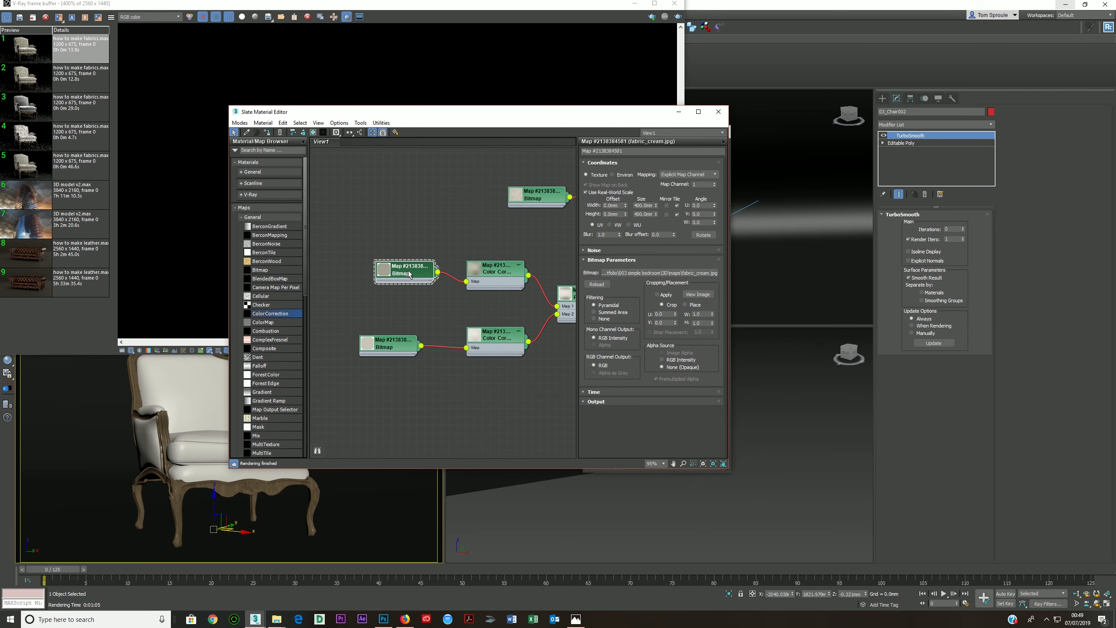
double_click(610, 235)
double_click(389, 344)
right_click(620, 237)
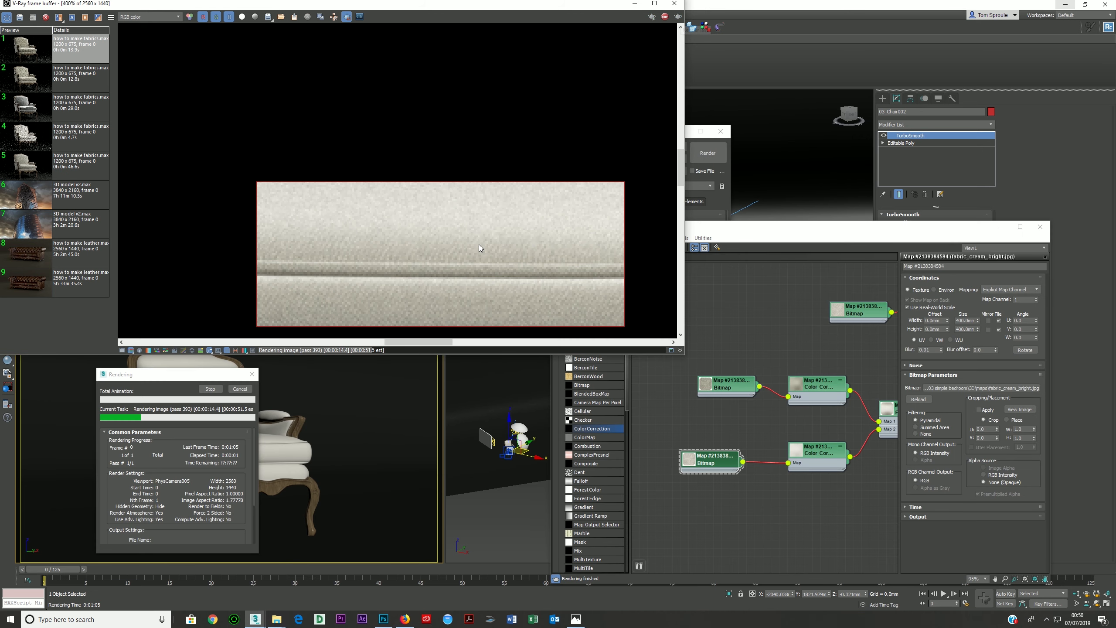
Re-render the seat cushion region with the reduced bitmap blur and inspect the weave's sharpness
scroll(479, 244, "up", 1)
scroll(413, 263, "down", 2)
scroll(384, 273, "up", 1)
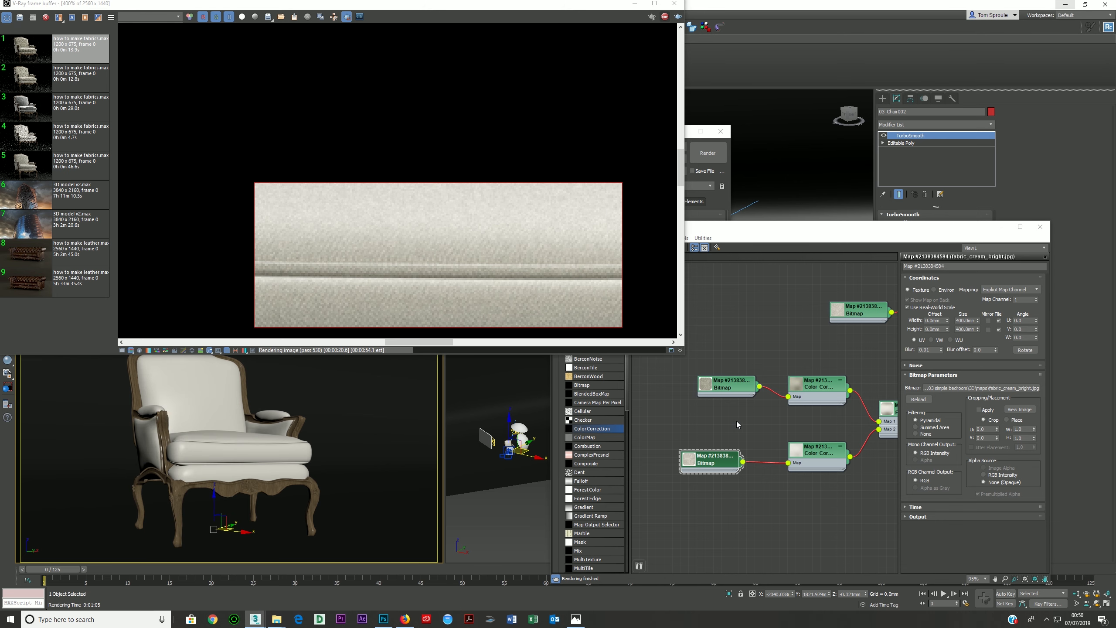
Connect the fabric_cream.jpg bitmap to the Bump map slot of the cream fabric's VRayMtl
left_click(623, 393)
scroll(722, 362, "down", 3)
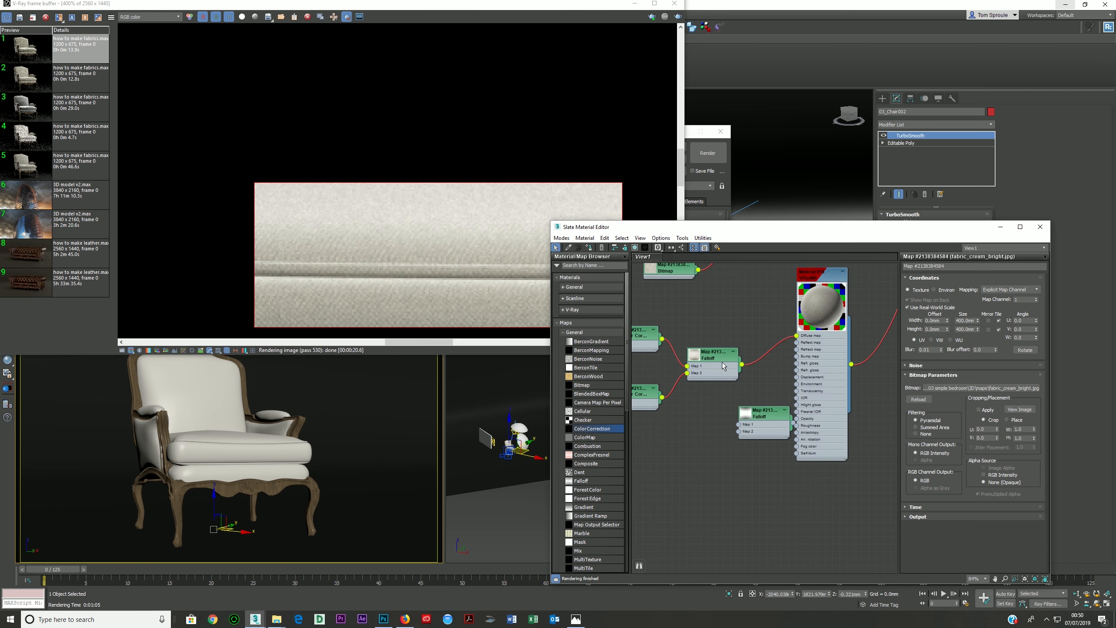
scroll(730, 379, "down", 1)
middle_click_drag(729, 379, 744, 357)
middle_click_drag(654, 350, 685, 324)
left_click(695, 328)
left_click(695, 327)
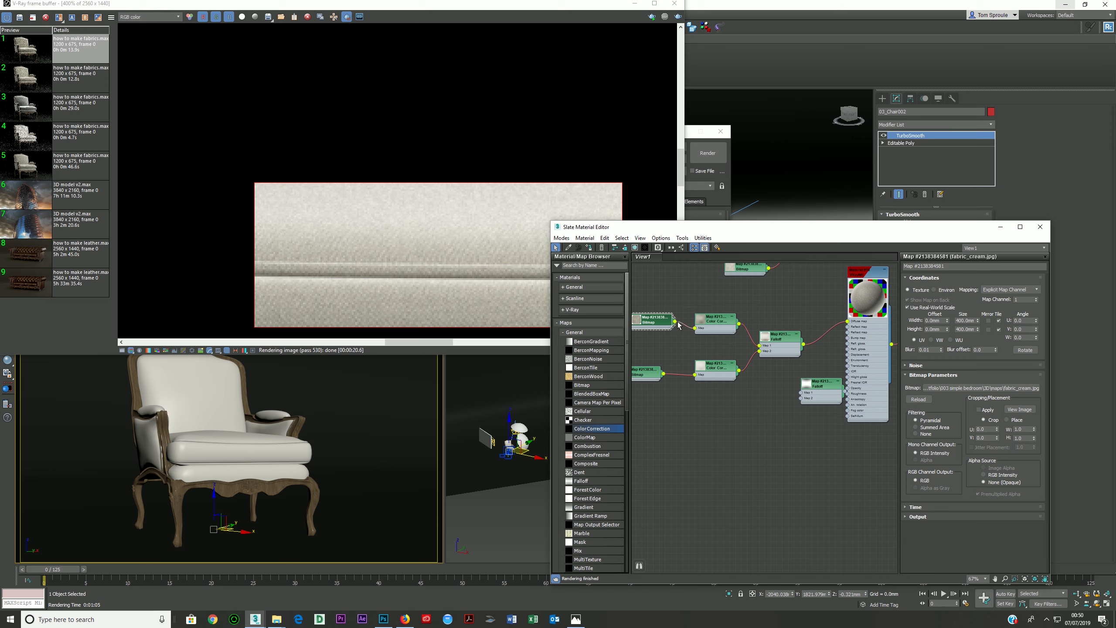
left_click_drag(675, 322, 848, 337)
Move the unused Falloff node away from the fabric material and maximise the Slate Material Editor
middle_click_drag(826, 356, 767, 358)
left_click_drag(764, 385, 711, 403)
scroll(764, 359, "up", 3)
middle_click_drag(765, 358, 670, 429)
scroll(665, 430, "up", 2)
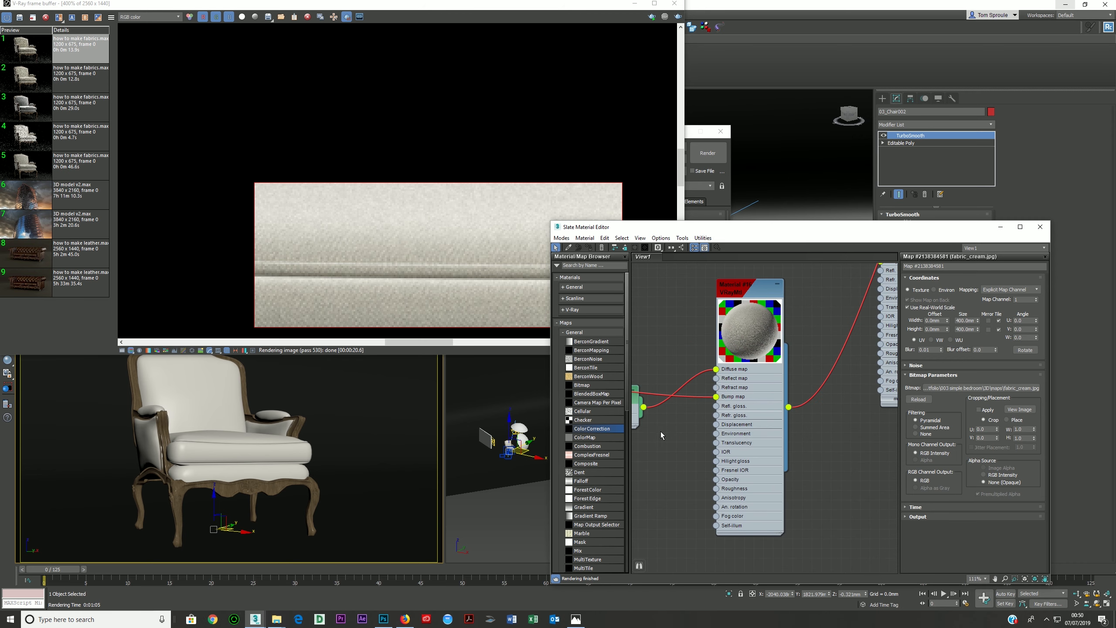
scroll(735, 379, "up", 2)
scroll(734, 377, "up", 1)
scroll(734, 341, "down", 3)
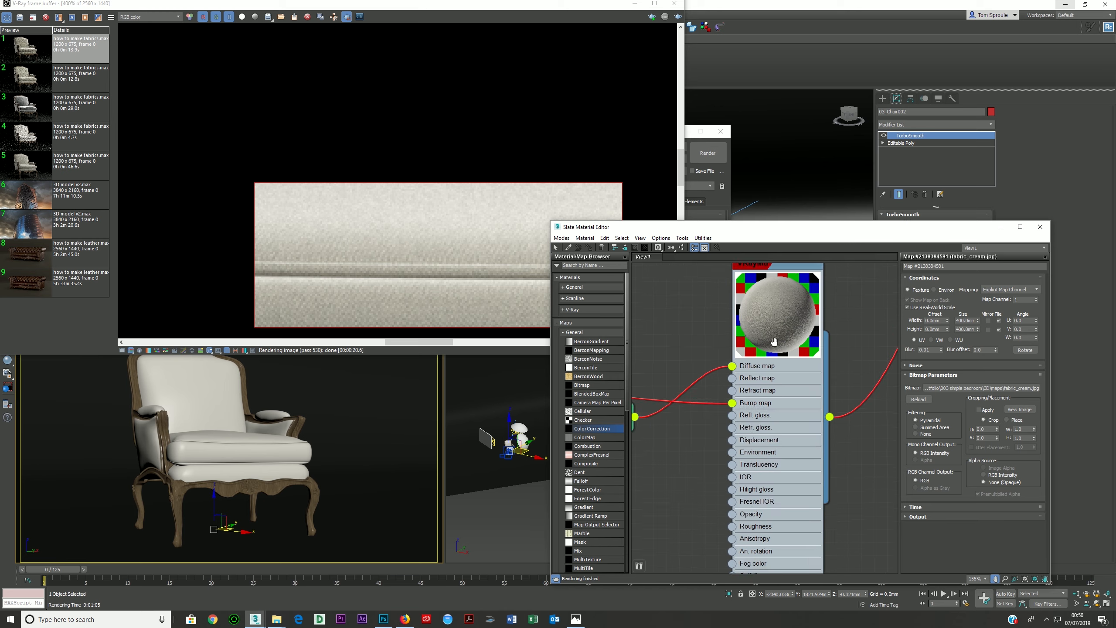
middle_click_drag(690, 352, 778, 353)
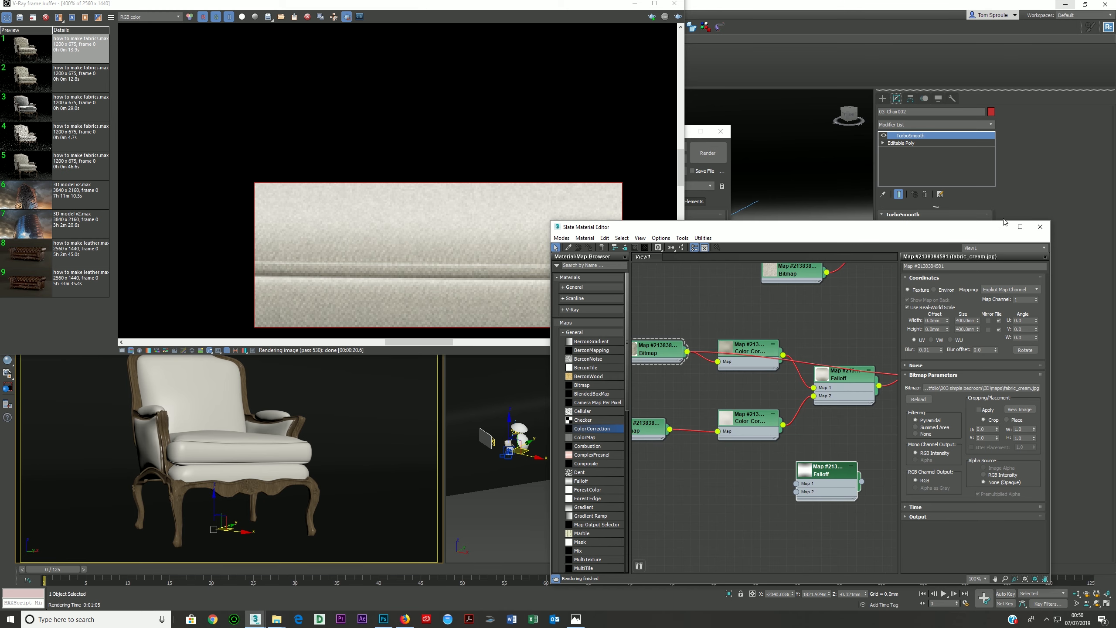
left_click(1021, 226)
middle_click_drag(628, 313, 461, 278)
scroll(266, 271, "up", 3)
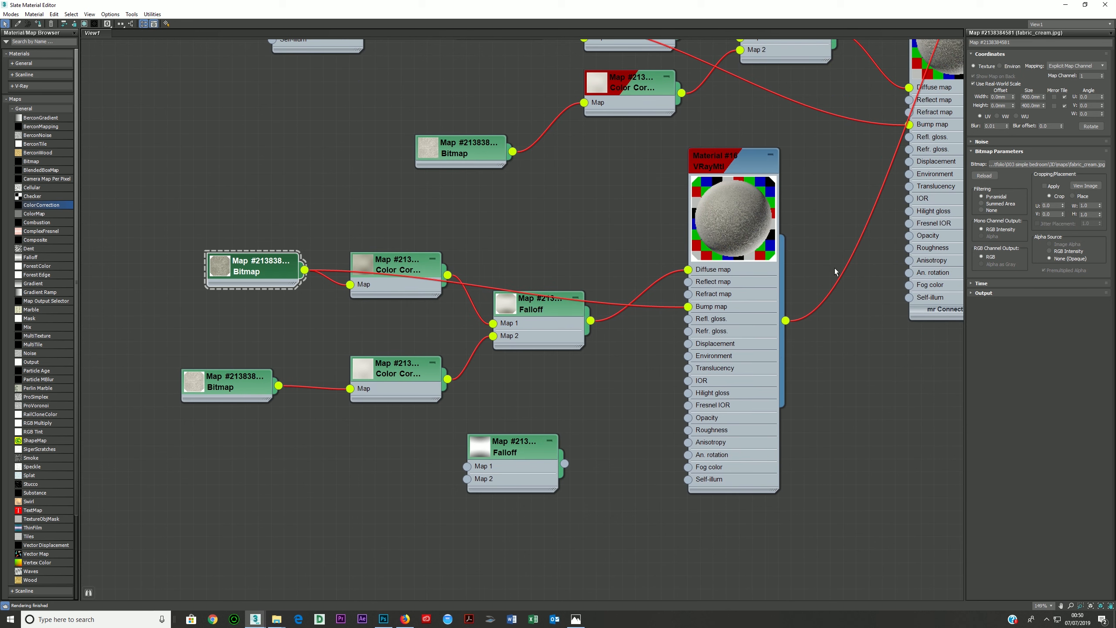
Disconnect the fabric_cream bitmap from the material's Bump map slot and reconnect it to the same slot
double_click(994, 126)
type("1")
key("Tab")
left_click_drag(688, 307, 602, 234)
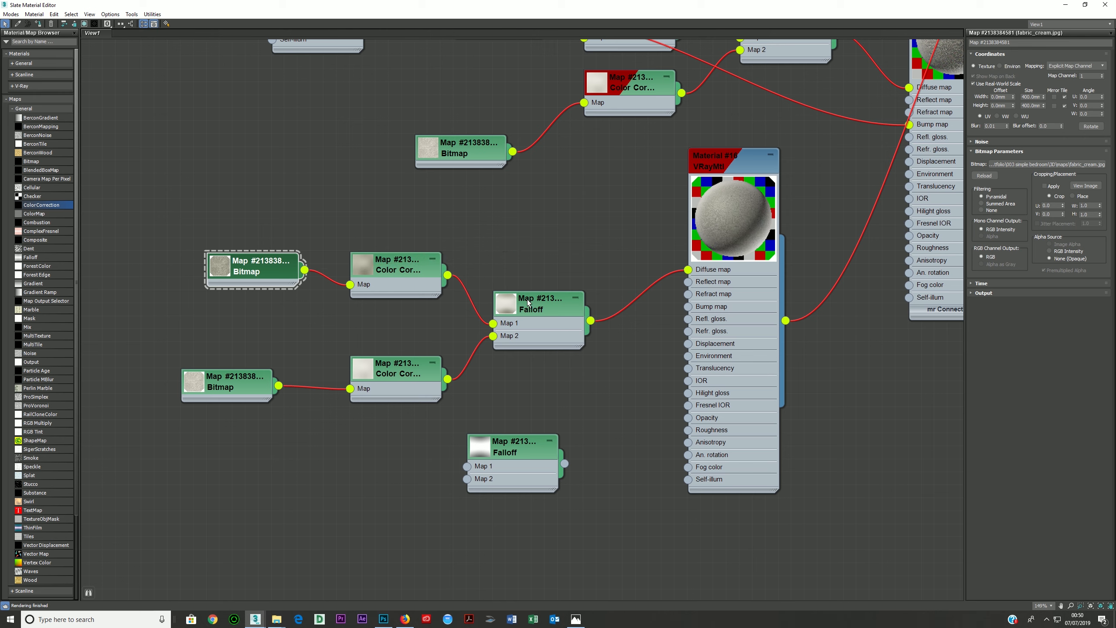
left_click_drag(304, 269, 687, 307)
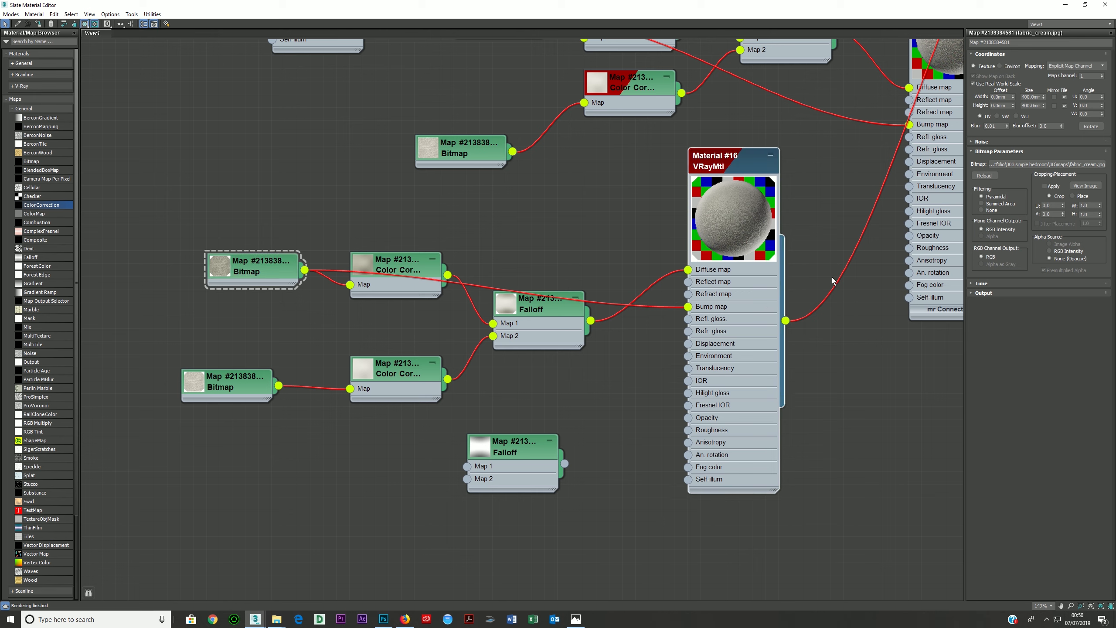
Set the Bump amount of the fabric's VRayMtl to 40
double_click(748, 320)
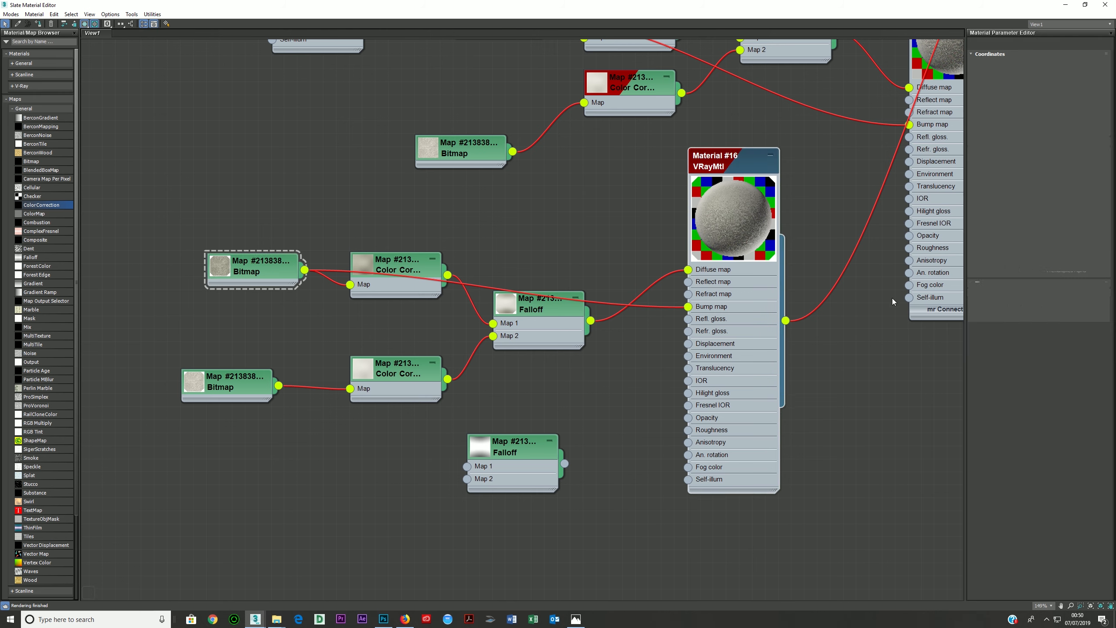
left_click(985, 338)
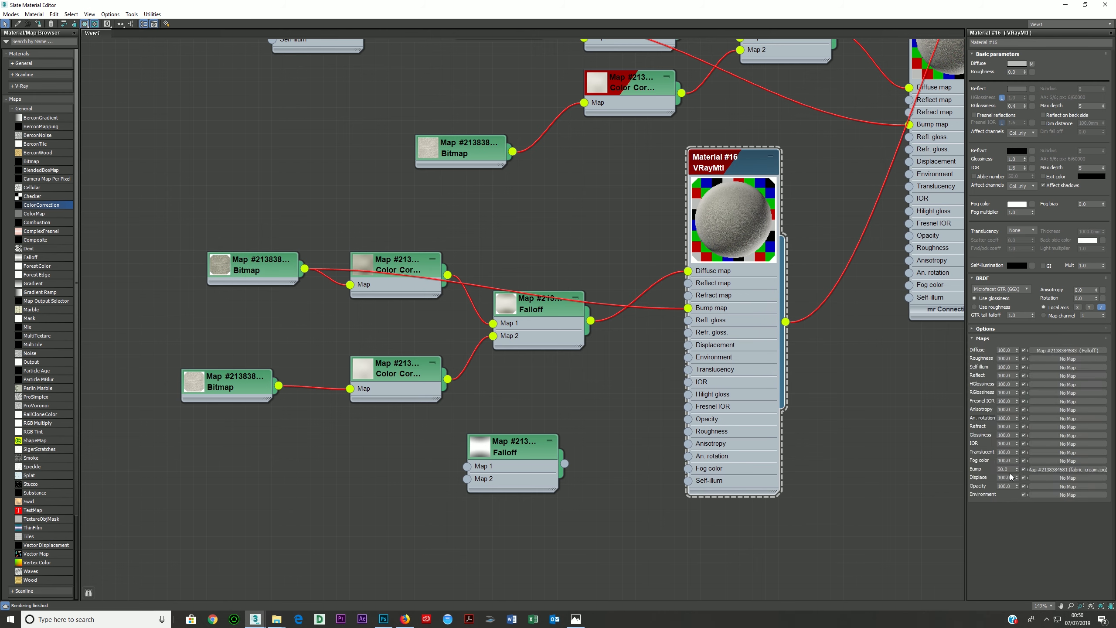
double_click(1004, 469)
key("Return")
Close the material editor, re-render the seat cushion region with the bump map, and examine the fabric surface
left_click(1105, 5)
left_click(678, 16)
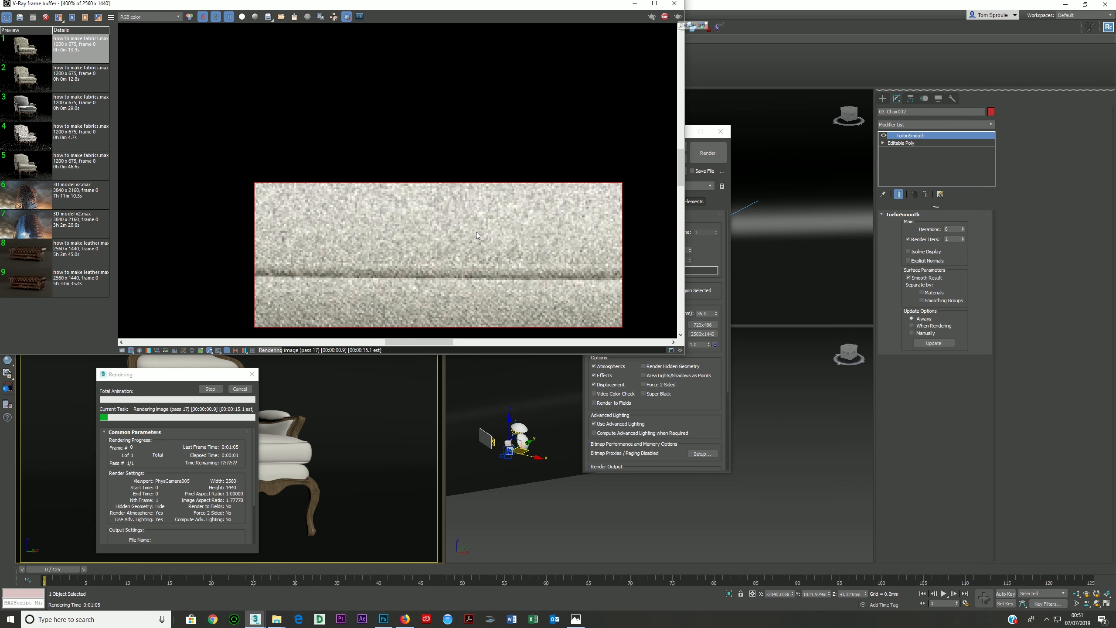
scroll(514, 270, "down", 2)
scroll(515, 270, "up", 2)
scroll(526, 213, "down", 2)
left_click(665, 19)
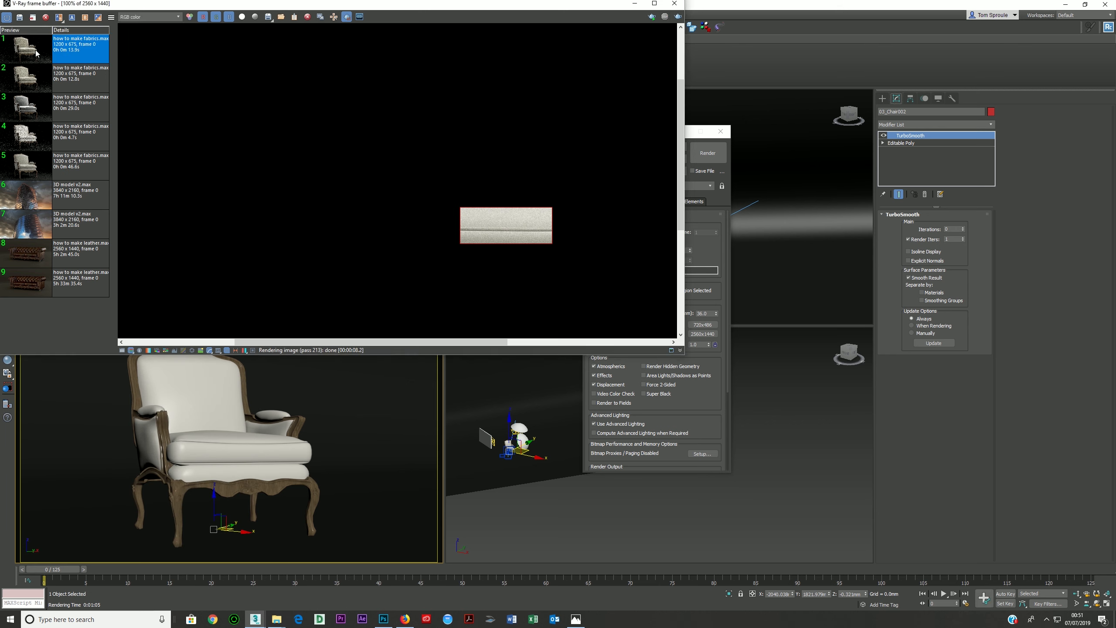
Compare the earlier full armchair renders in the frame buffer history to see how the fabric evolved
double_click(32, 73)
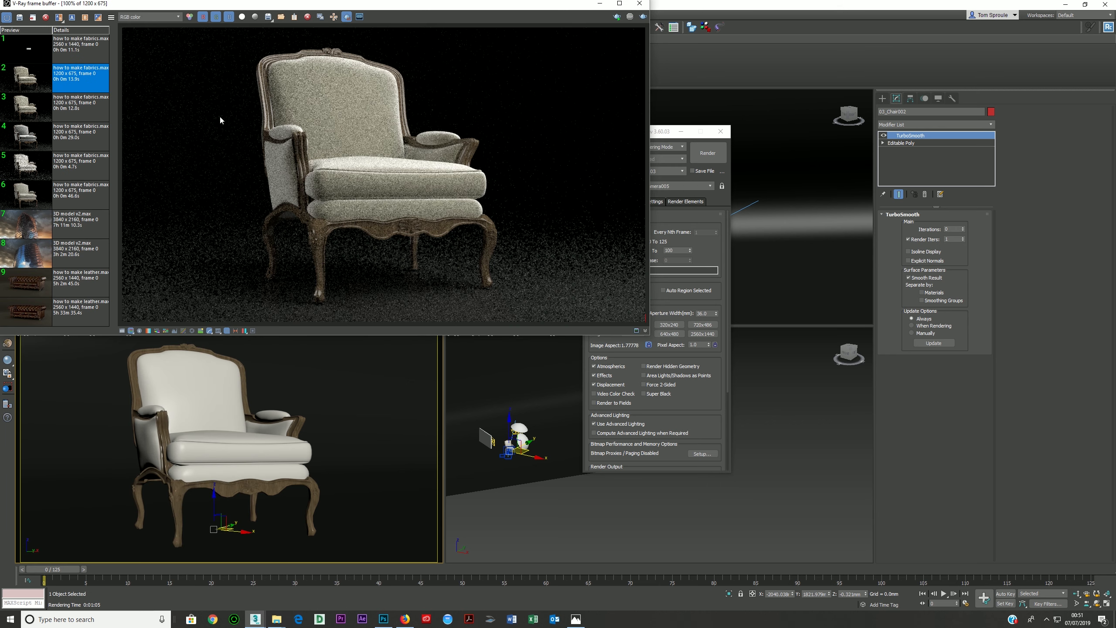
double_click(42, 100)
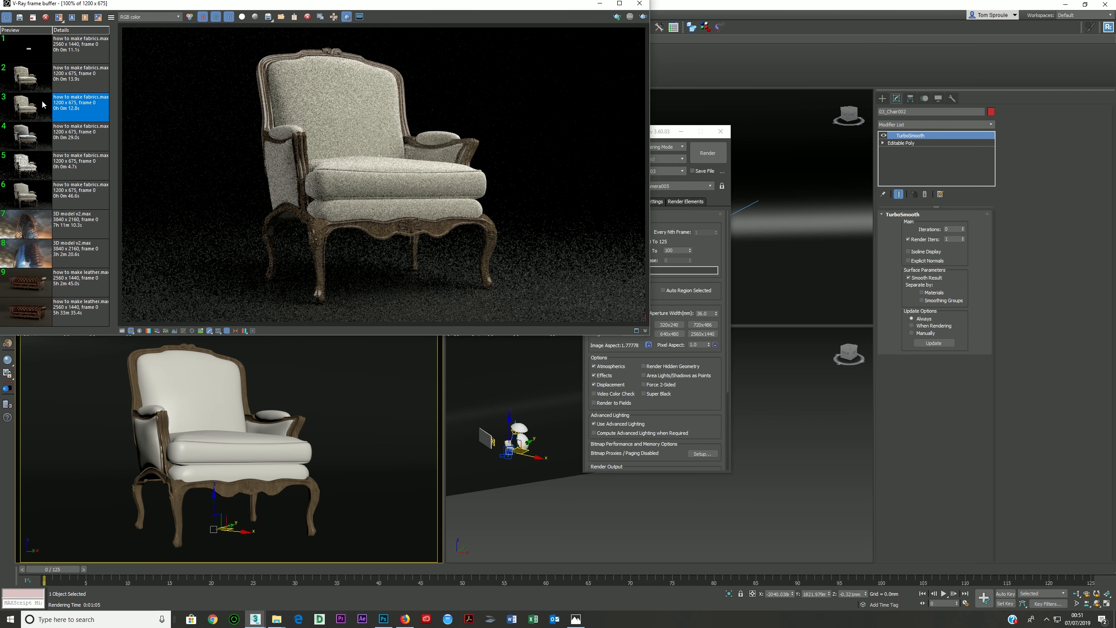
double_click(36, 139)
double_click(31, 165)
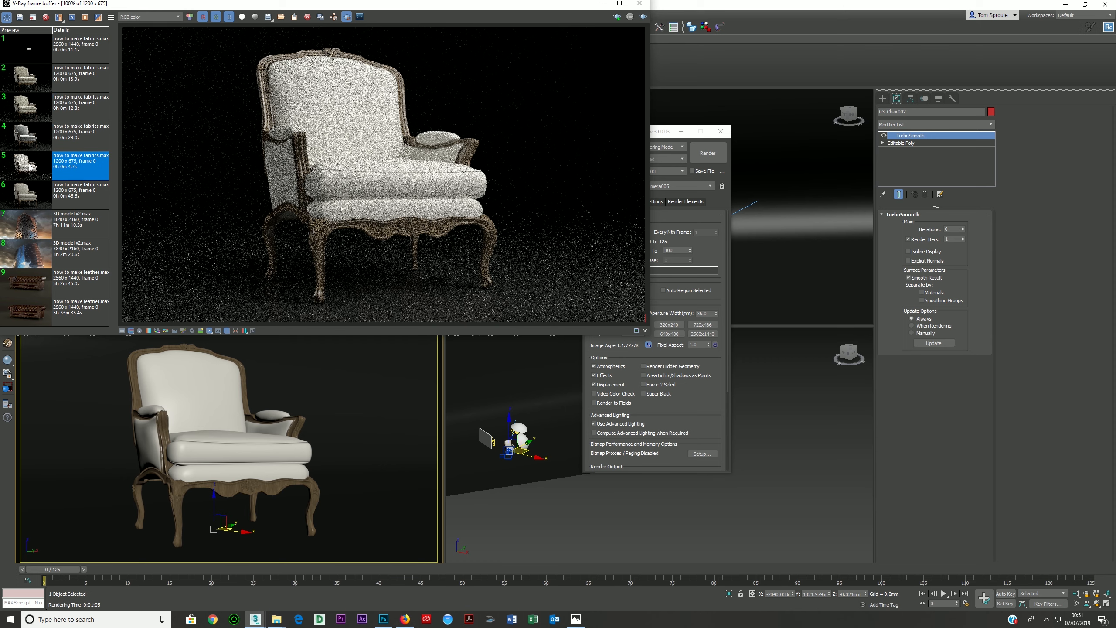
double_click(26, 195)
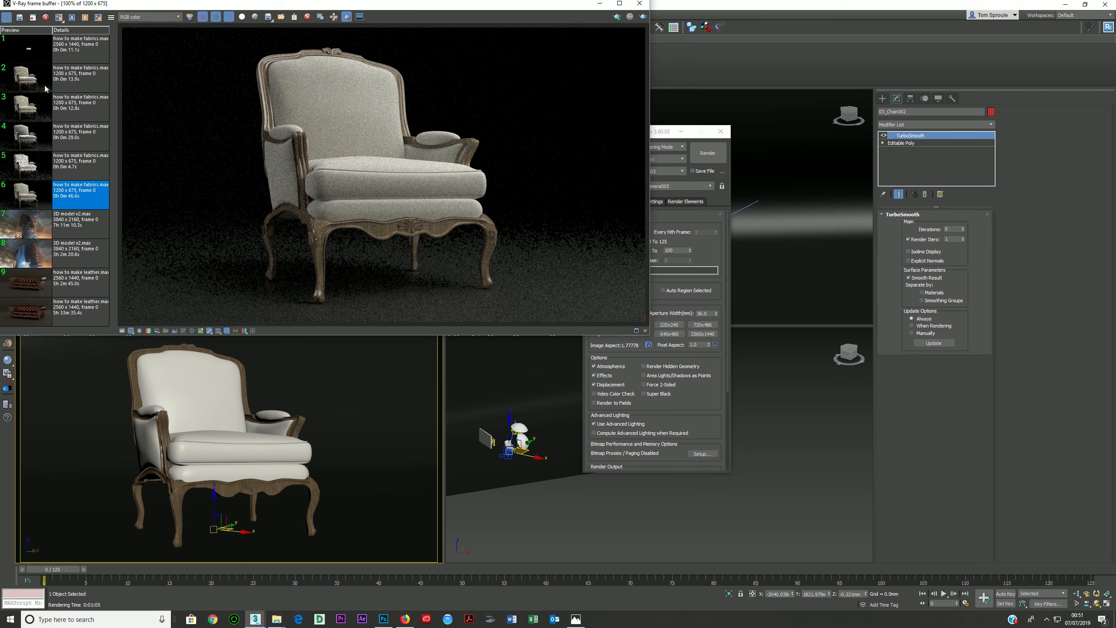
double_click(46, 88)
double_click(36, 202)
double_click(27, 76)
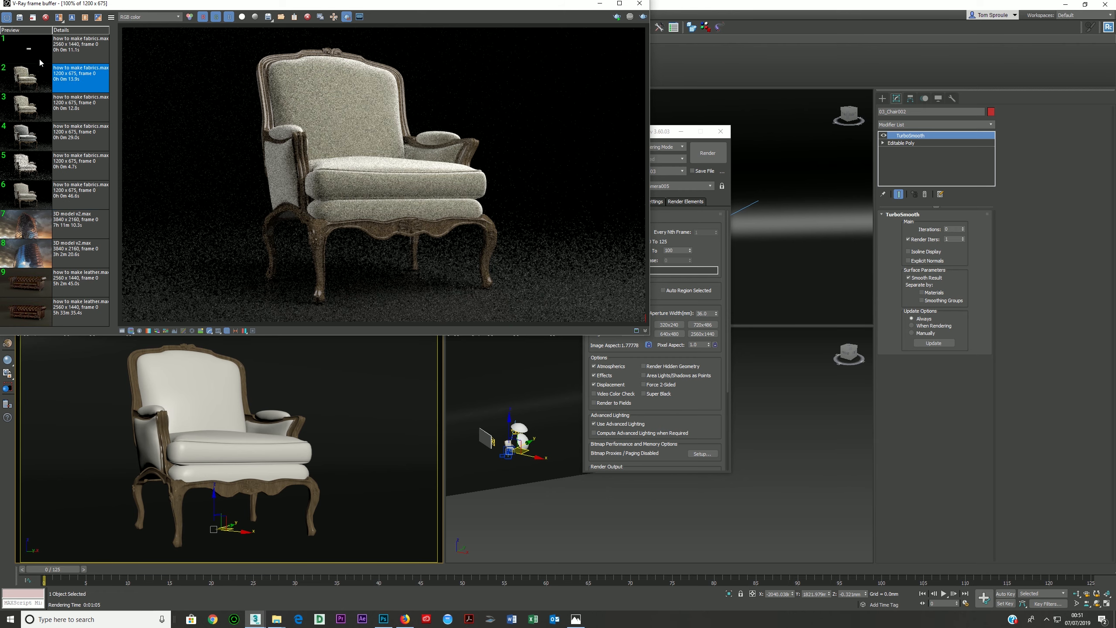
Define a new render region over the lower edge of the backrest beside the wooden frame and render it
left_click(38, 57)
scroll(438, 176, "up", 4)
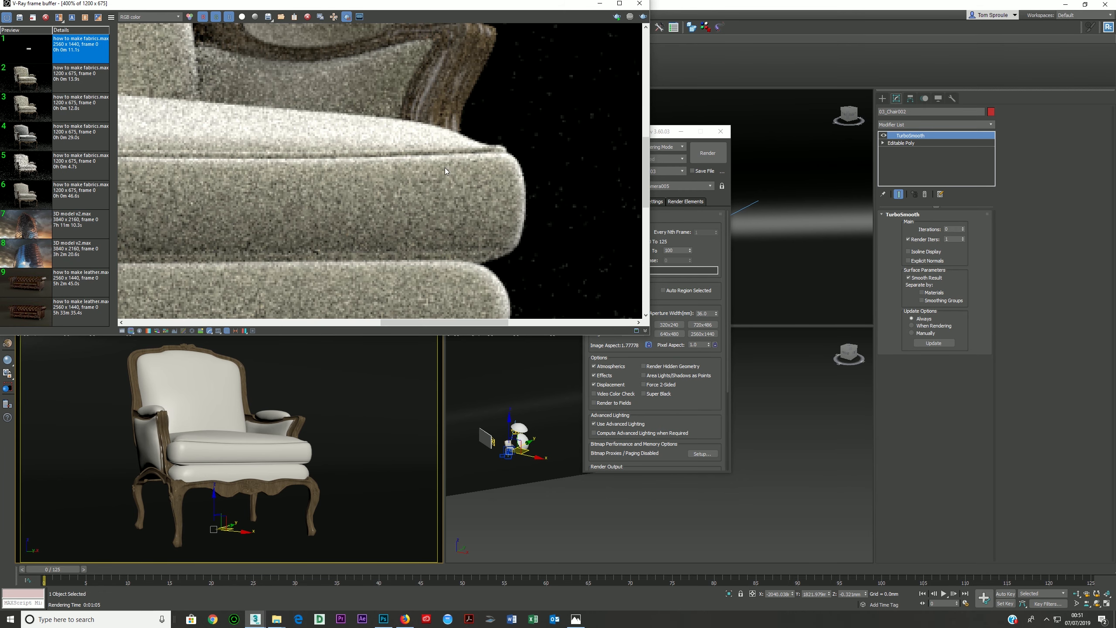
middle_click_drag(474, 236, 494, 237)
middle_click_drag(331, 185, 385, 246)
middle_click_drag(369, 134, 394, 206)
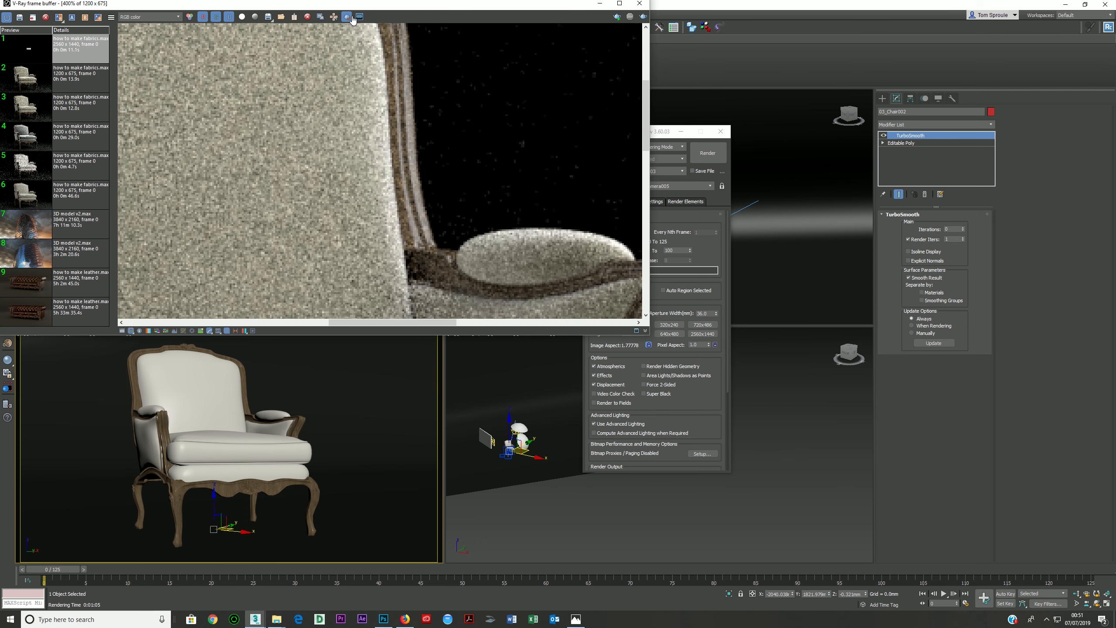
left_click_drag(315, 133, 409, 256)
left_click(643, 17)
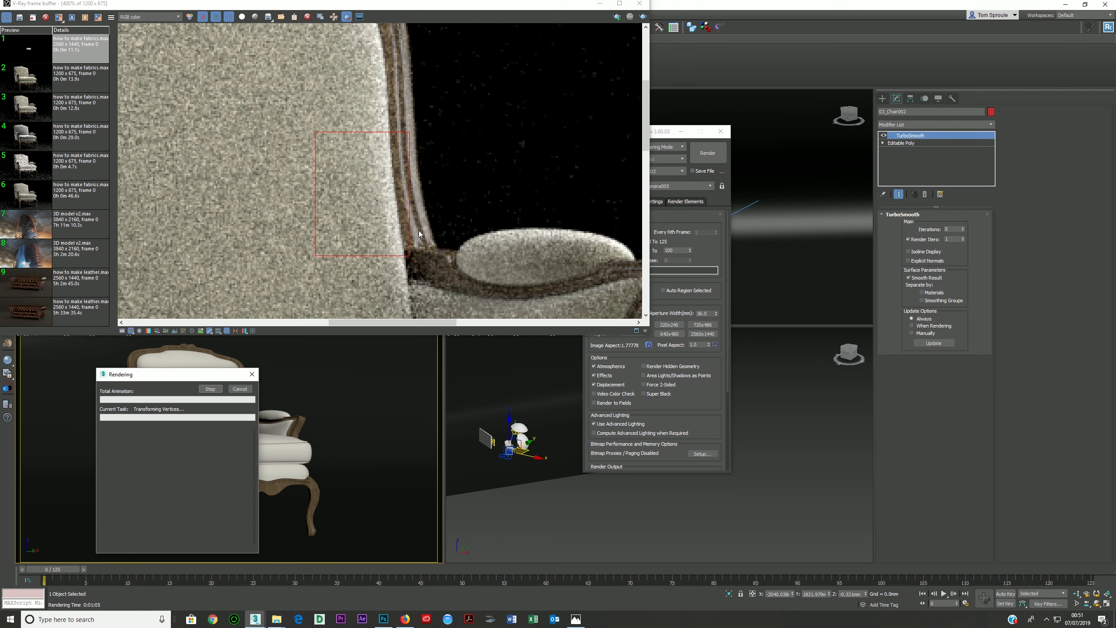
Inspect the backrest weave at different zoom levels, turn off the region display and close the frame buffer
scroll(412, 128, "up", 4)
scroll(417, 201, "down", 4)
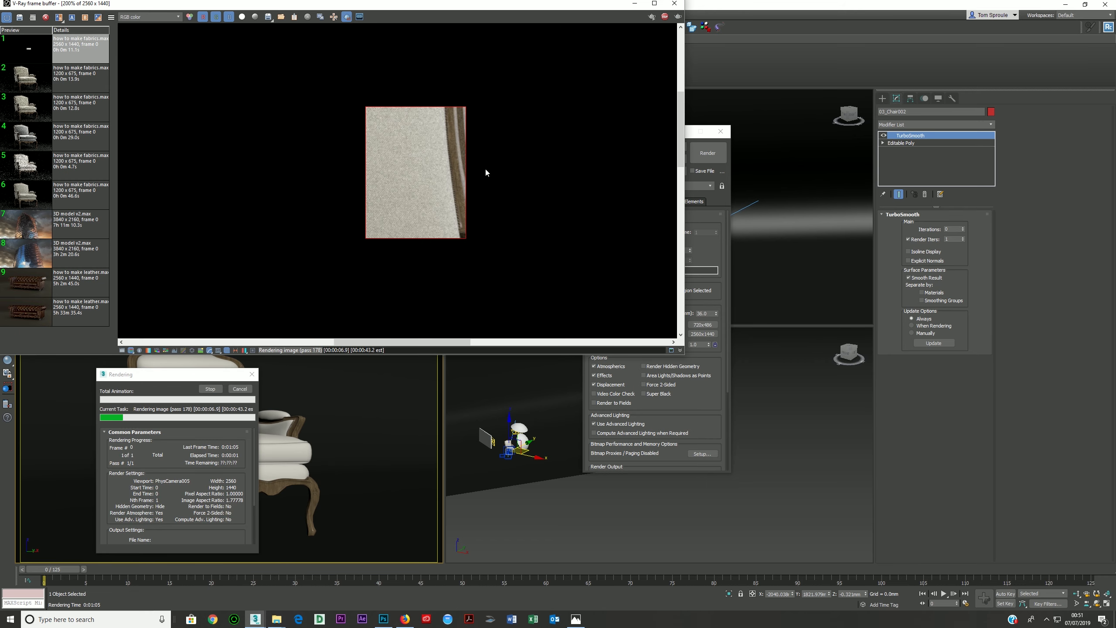
scroll(407, 165, "up", 2)
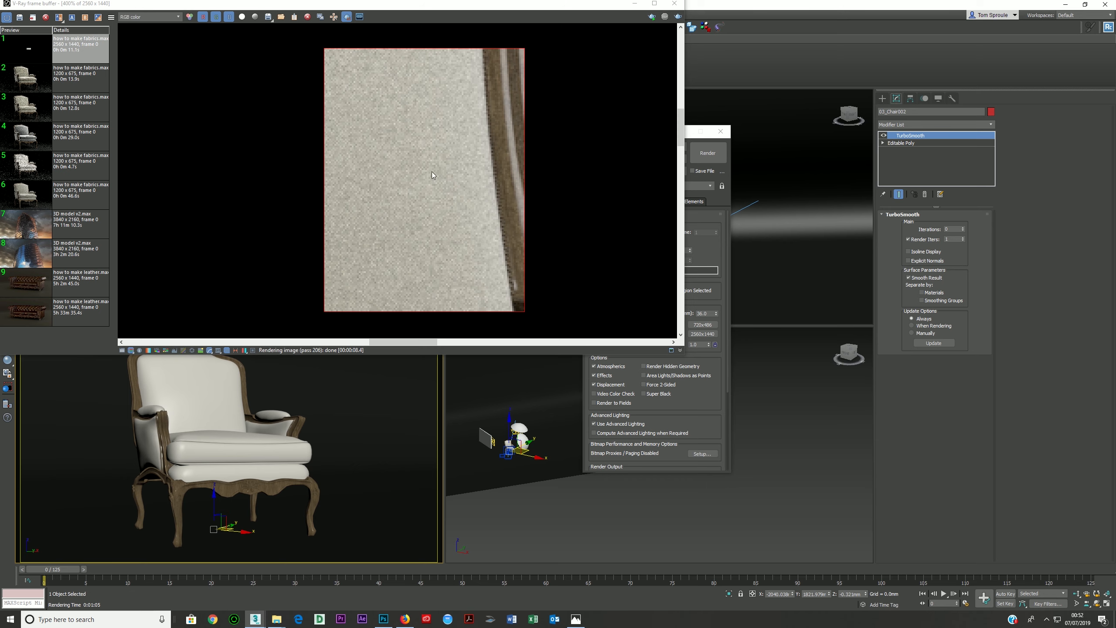
scroll(436, 181, "down", 2)
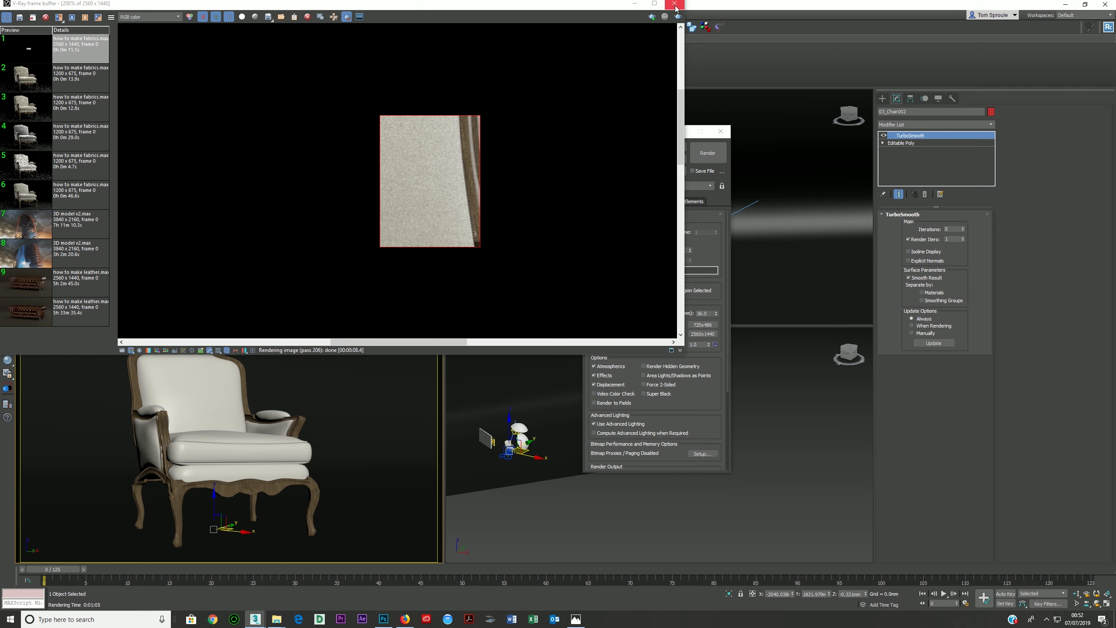
left_click(347, 17)
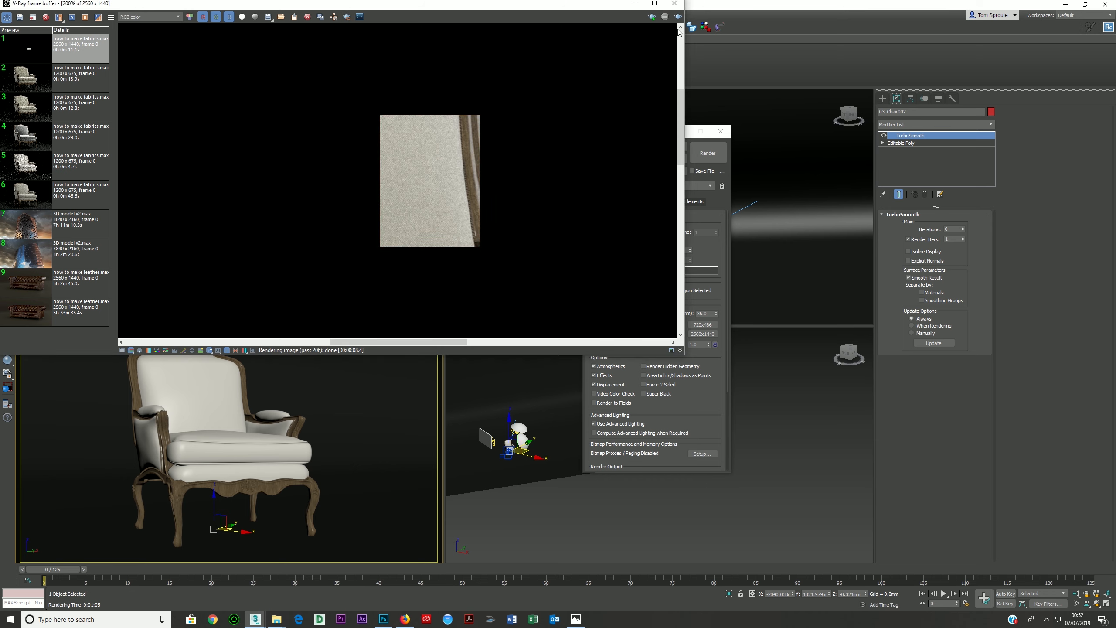
left_click(675, 4)
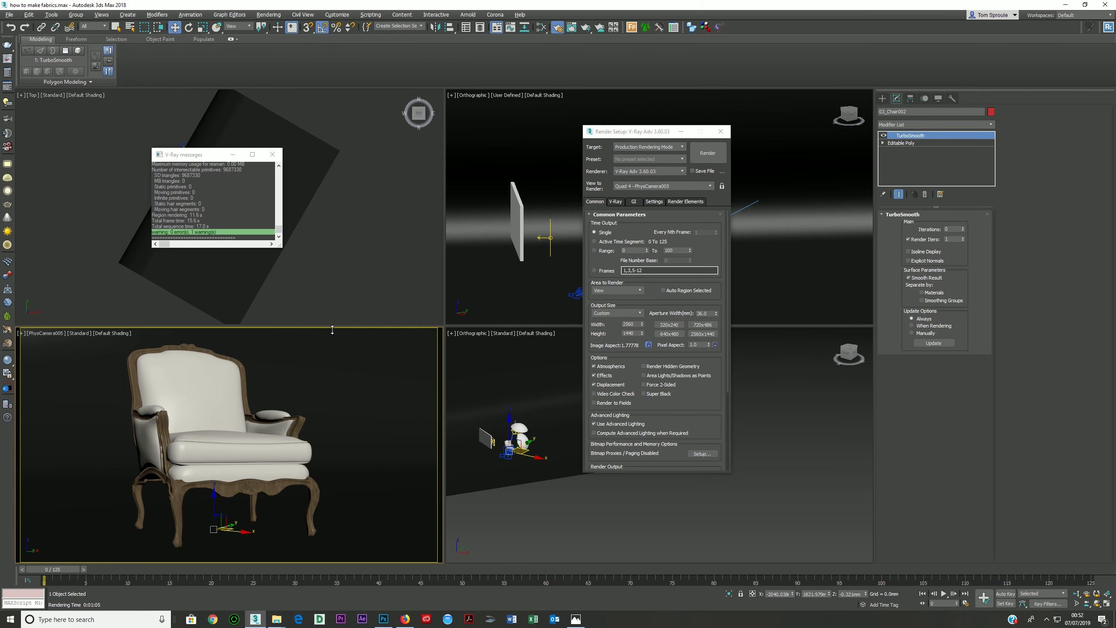
Reopen the material editor and set the fabric_cream bitmap's real-world width and height to 600 mm
left_click(540, 28)
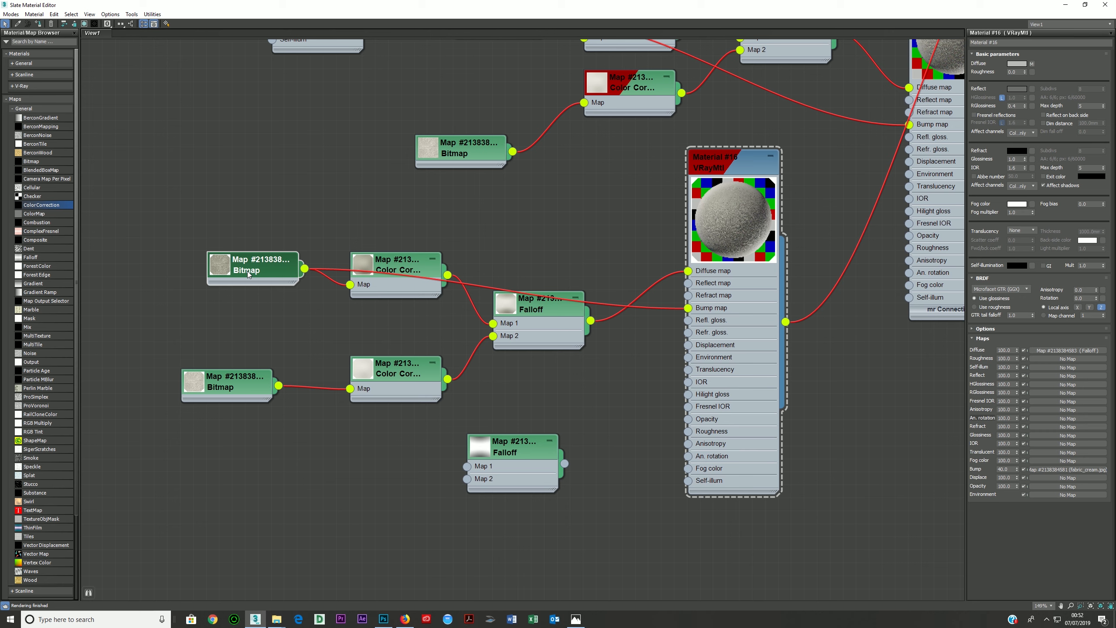
right_click(248, 271)
left_click(263, 227)
double_click(244, 271)
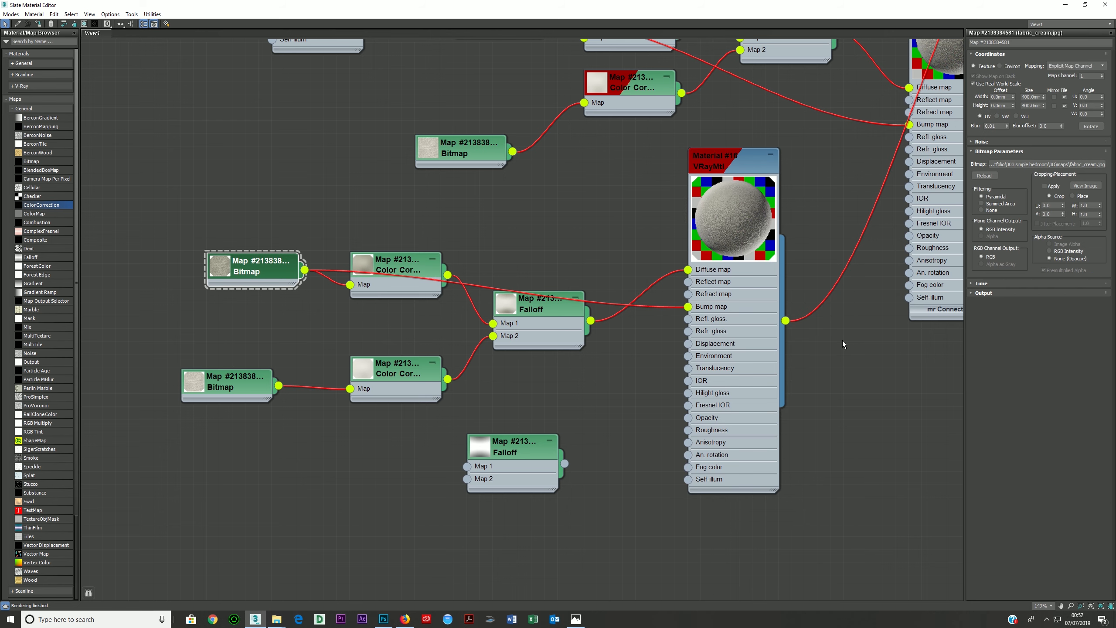
left_click(1033, 97)
type("600")
key("Tab")
type("600")
key("Return")
Set the fabric_cream_bright bitmap's real-world width and height to 600 mm as well
double_click(224, 387)
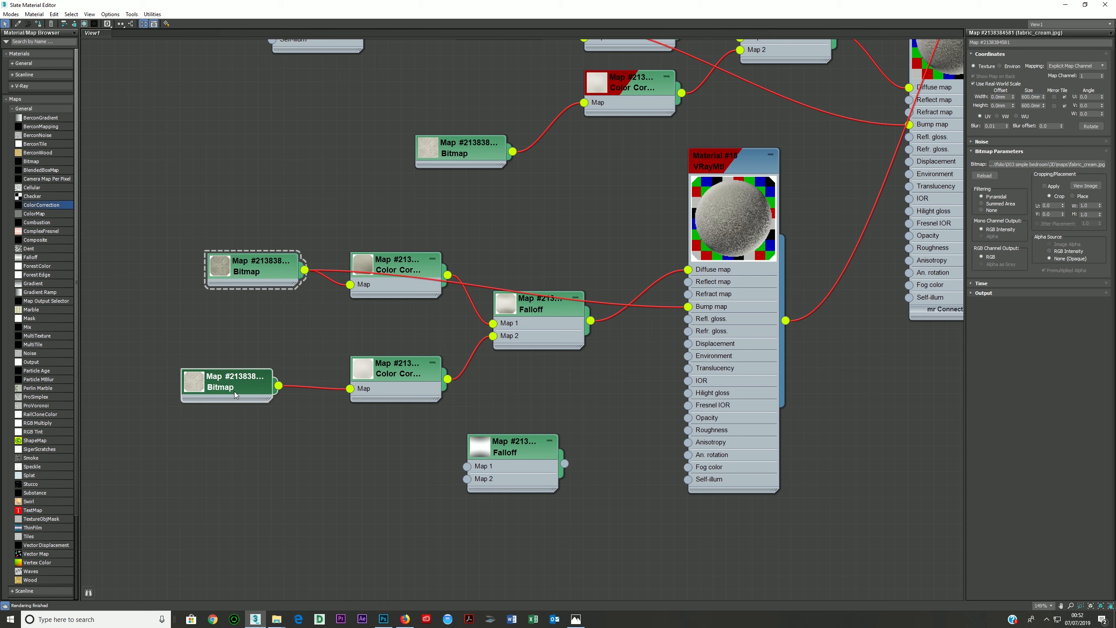
double_click(1032, 97)
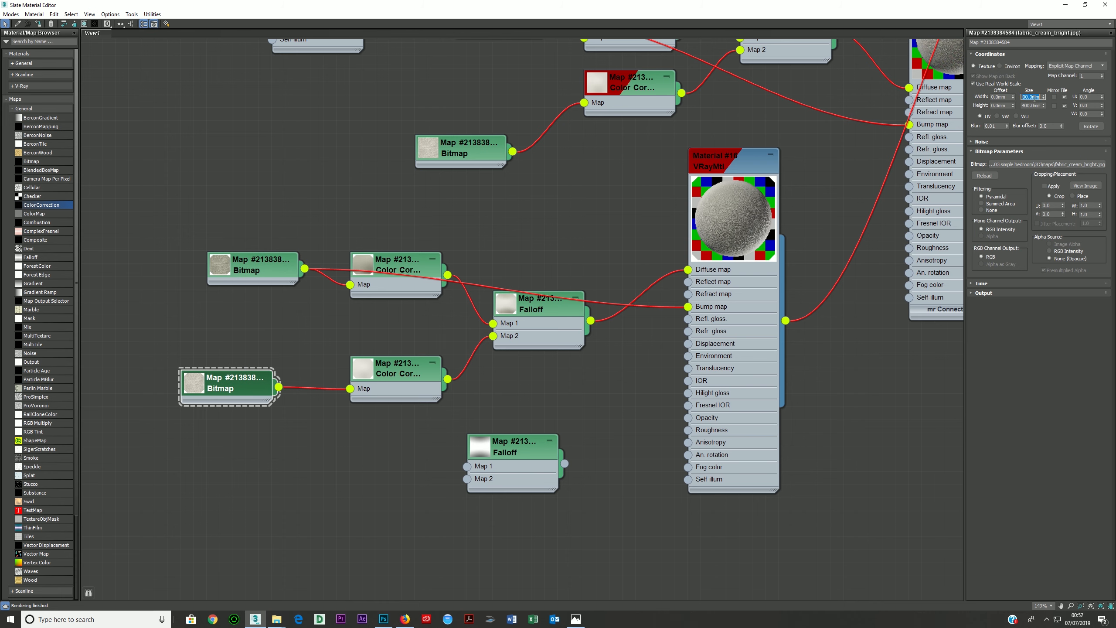
type("600")
key("Tab")
type("600")
key("Return")
View the fabric_cream_bright.jpg source image to judge the scale of its weave, and close it again
left_click(237, 265)
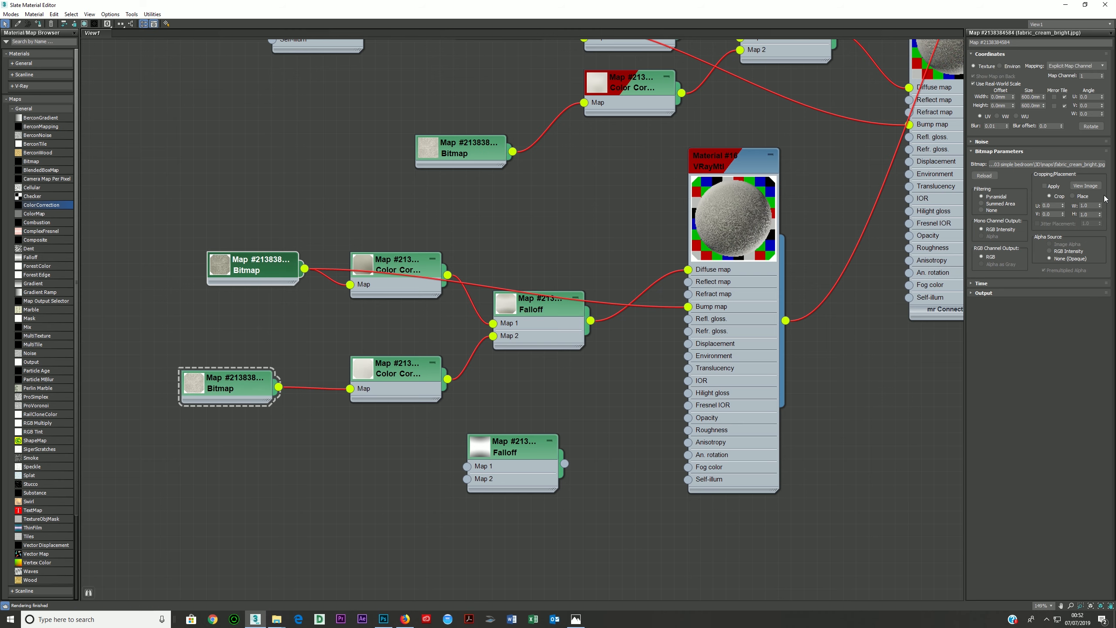
left_click(1085, 186)
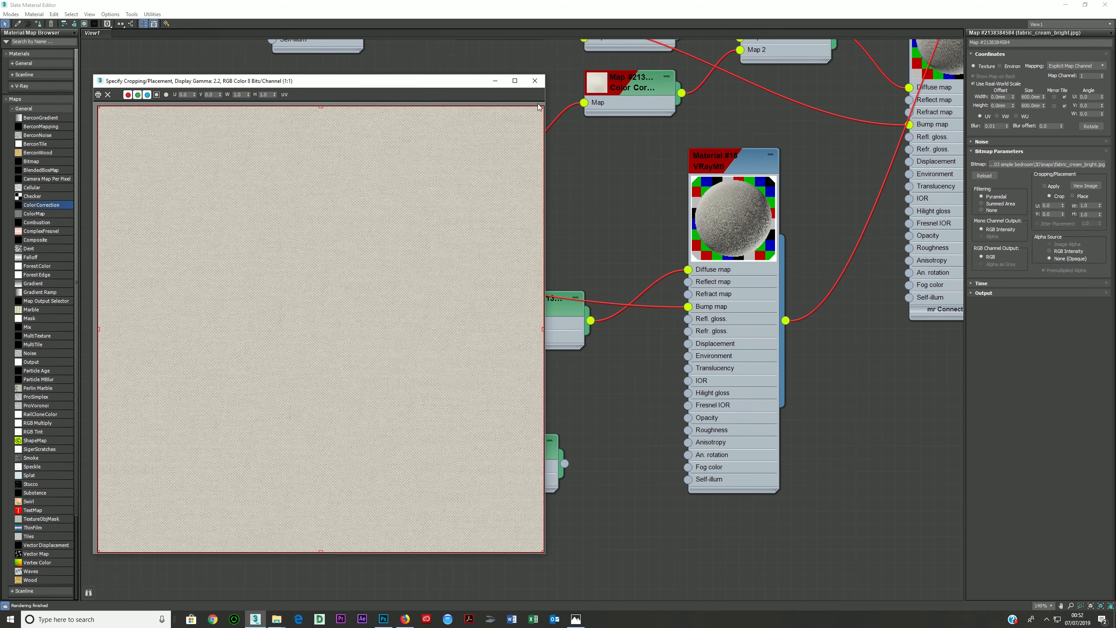
left_click(535, 80)
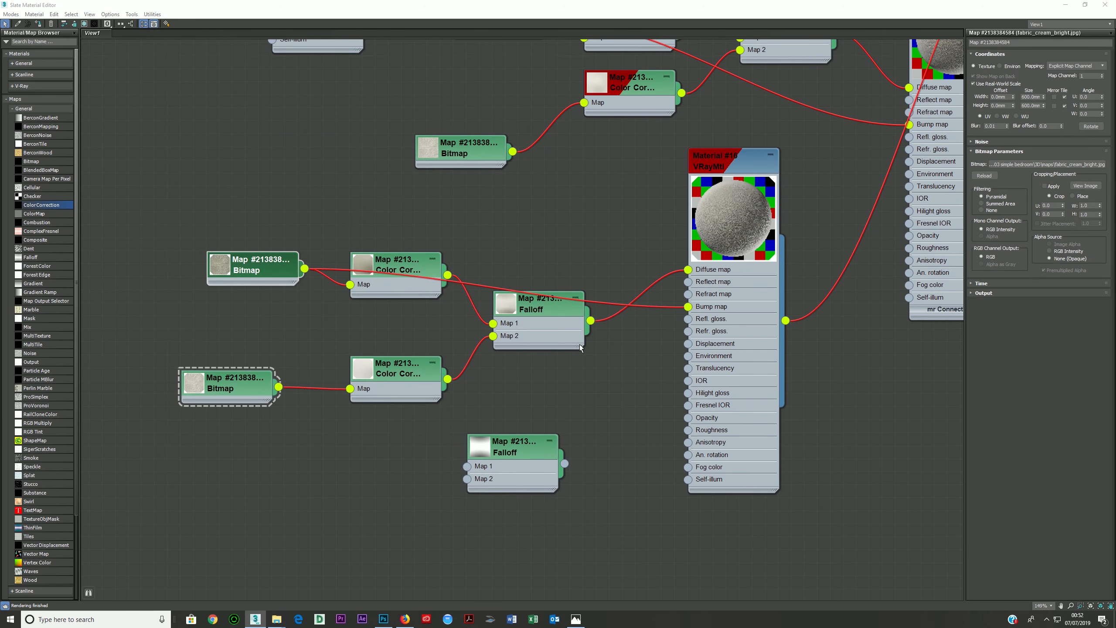
Close the material editor, render the backrest region, inspect the fabric weave at several zoom levels and stop the render
left_click(1105, 4)
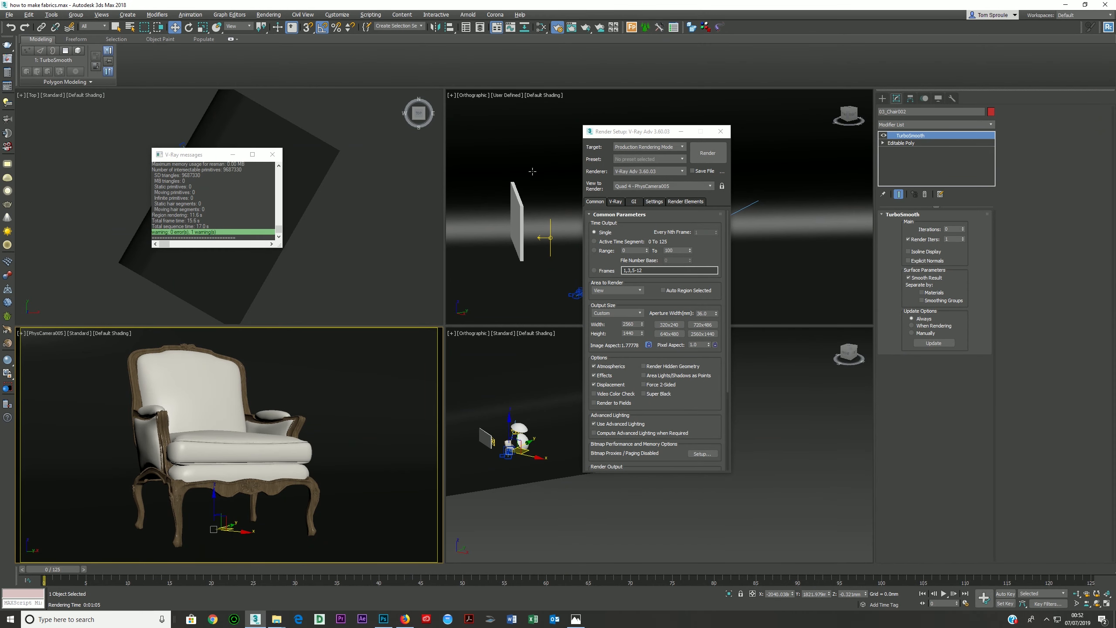
key("shift+q")
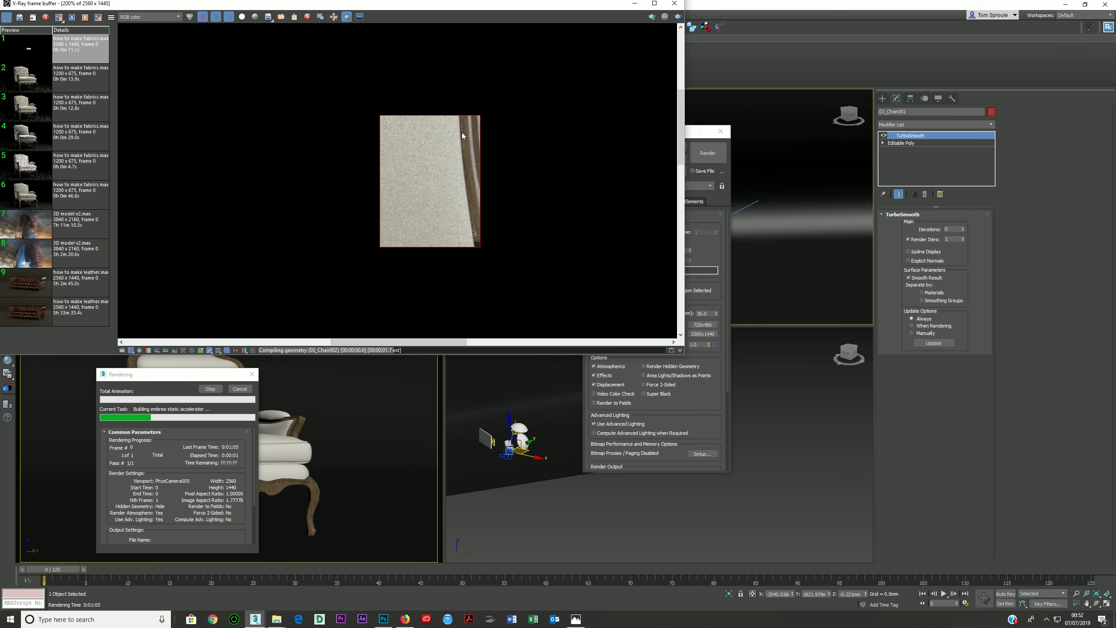
scroll(462, 135, "up", 1)
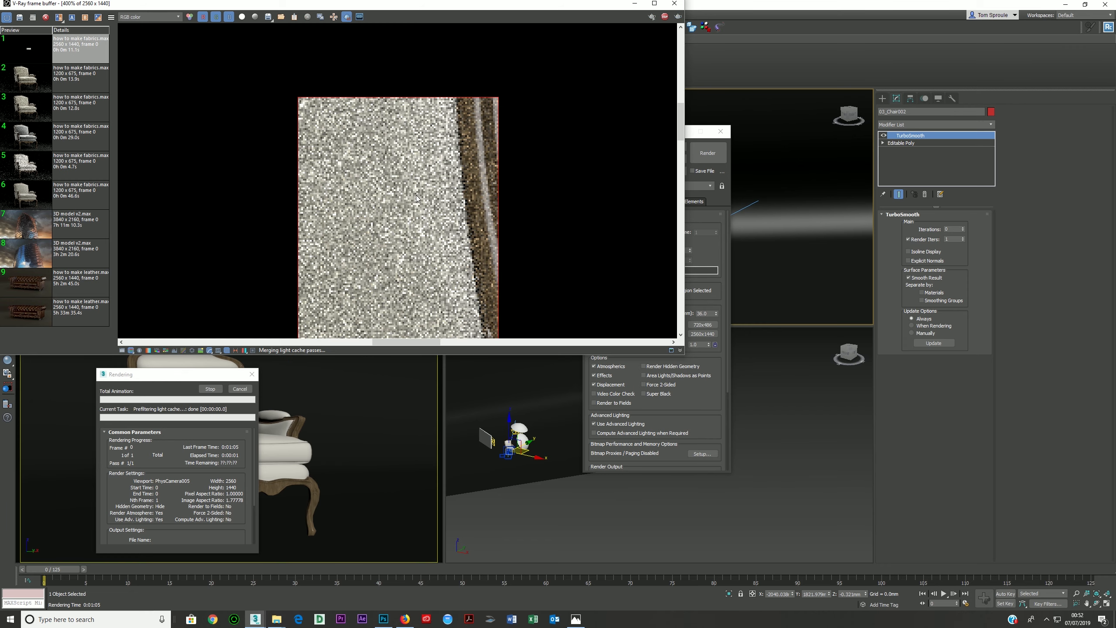
scroll(404, 225, "down", 1)
scroll(379, 267, "up", 1)
scroll(378, 267, "down", 1)
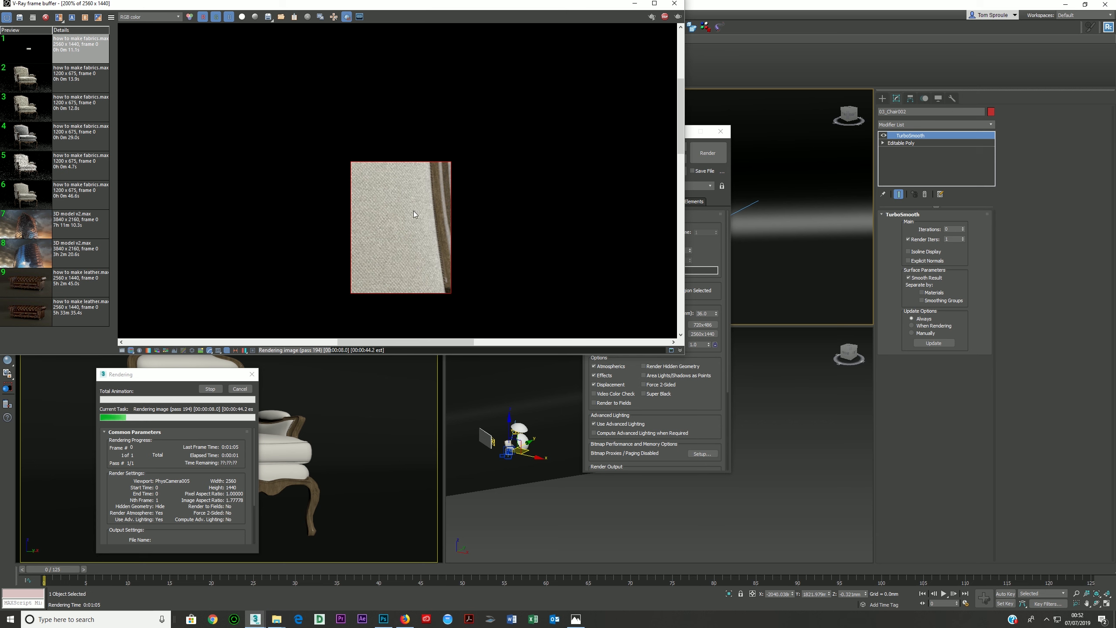
scroll(419, 253, "up", 1)
scroll(420, 212, "down", 1)
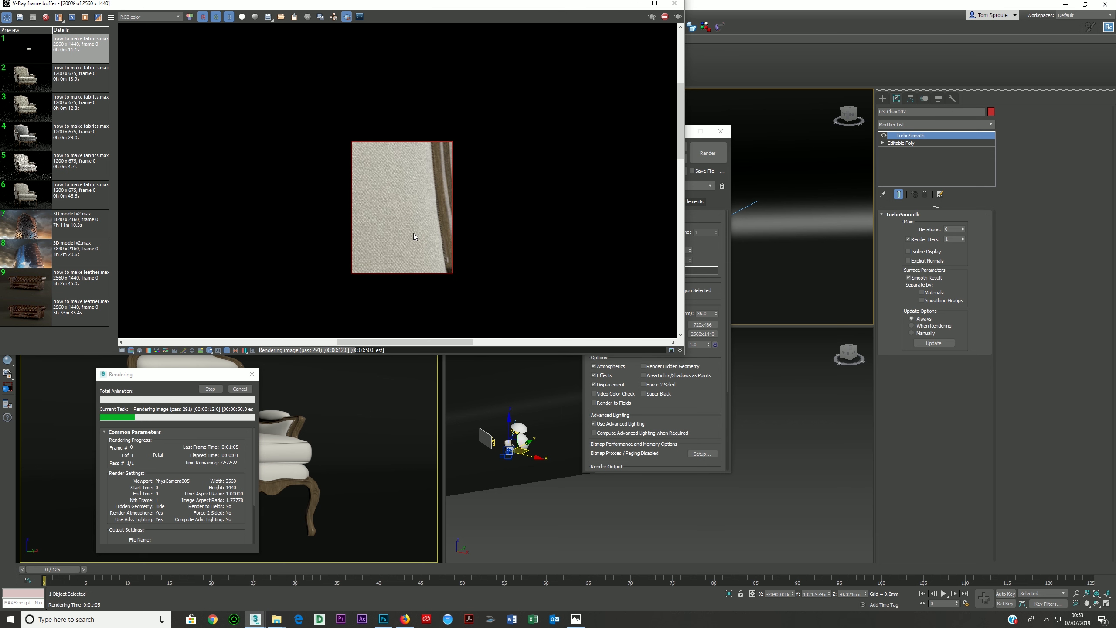
scroll(412, 195, "down", 1)
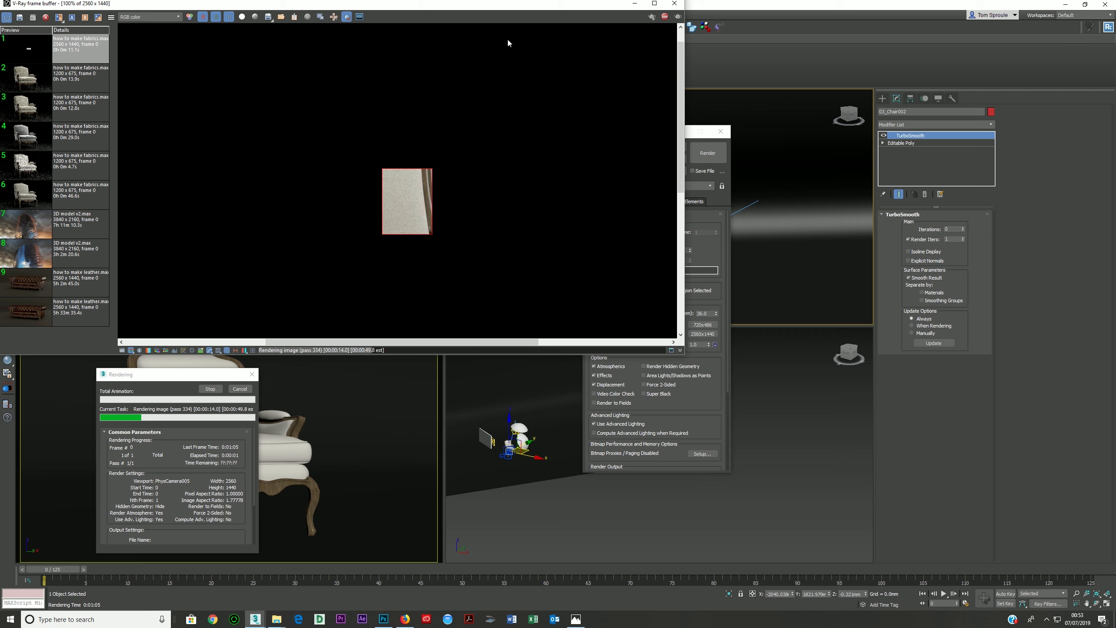
left_click(665, 17)
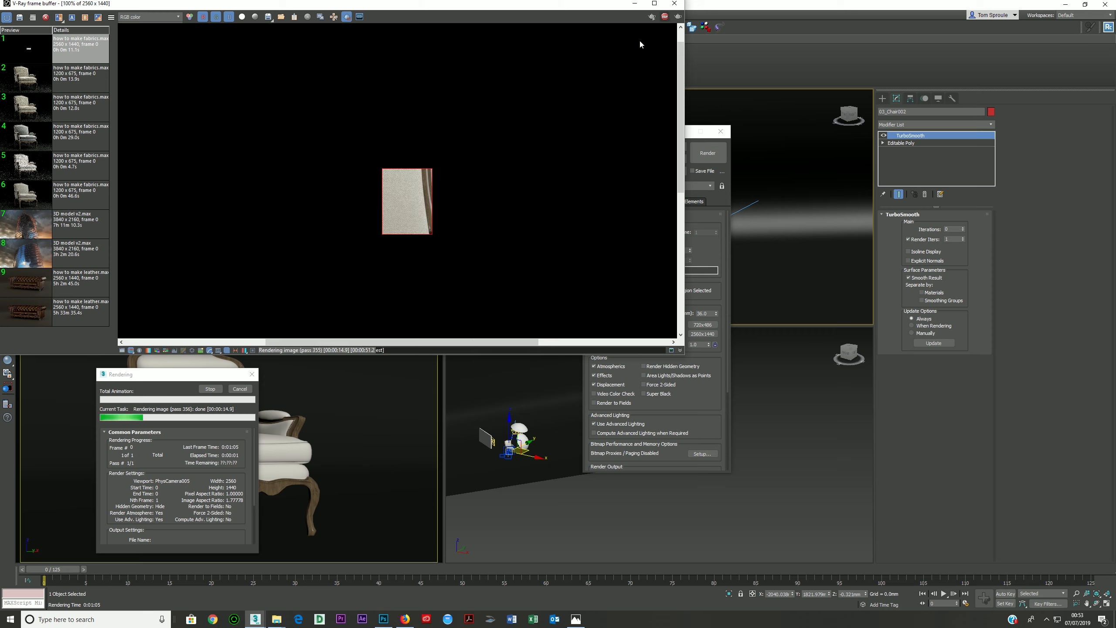
Turn off region rendering in the frame buffer and set the render output size to 1200 by 675
left_click(348, 17)
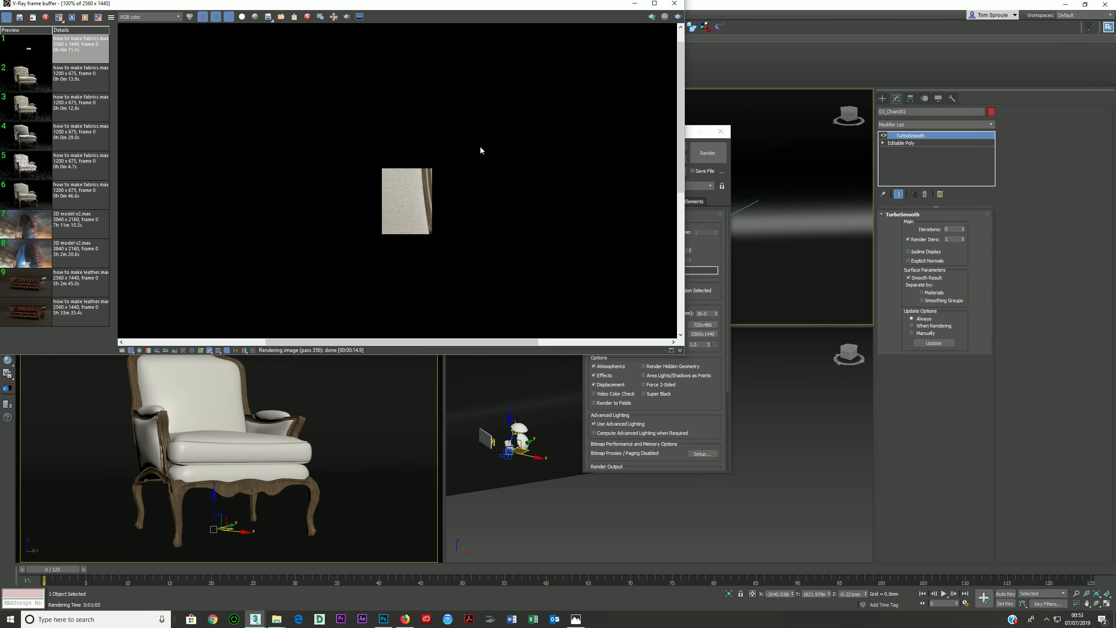
left_click(720, 291)
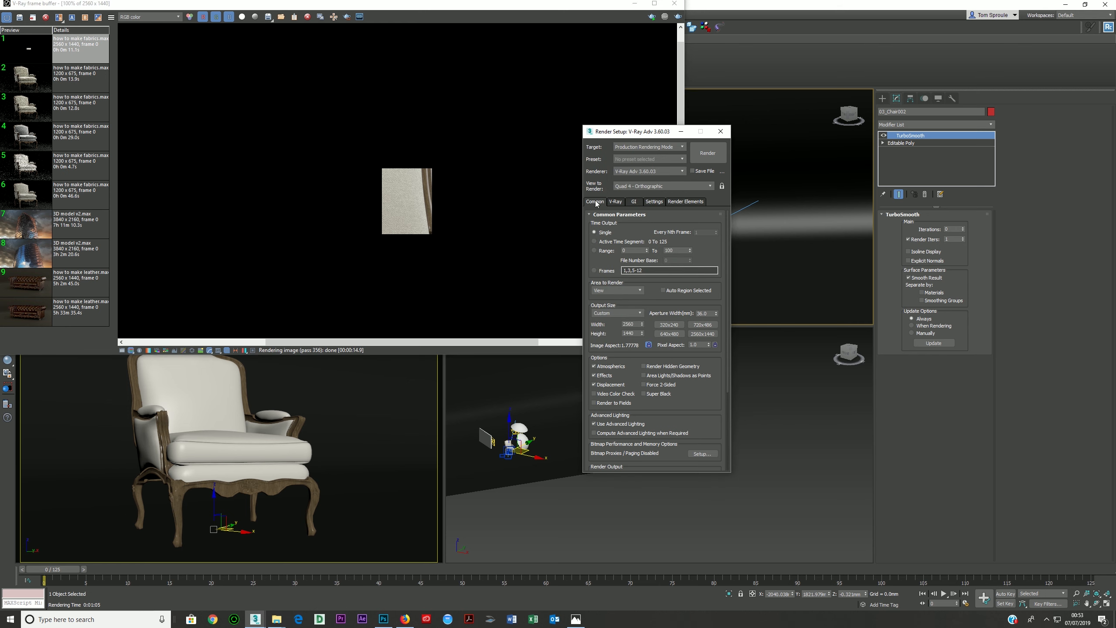
double_click(629, 324)
left_click(630, 333)
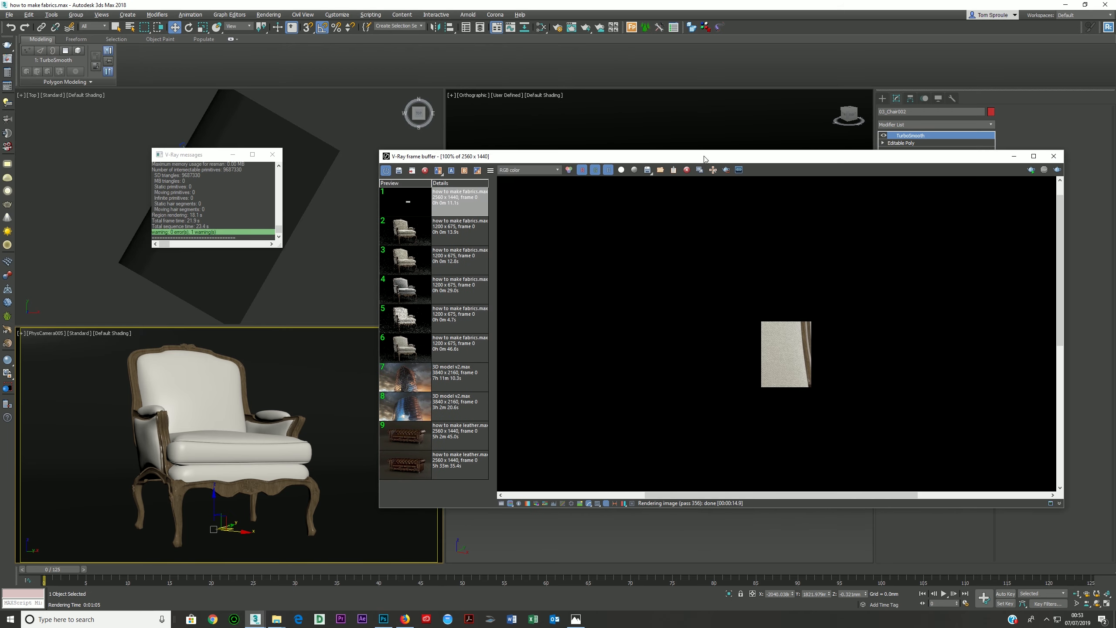
Reopen the material editor, move the blue velvet material well away from the armchair tree and lay out its child maps beside it
left_click(543, 28)
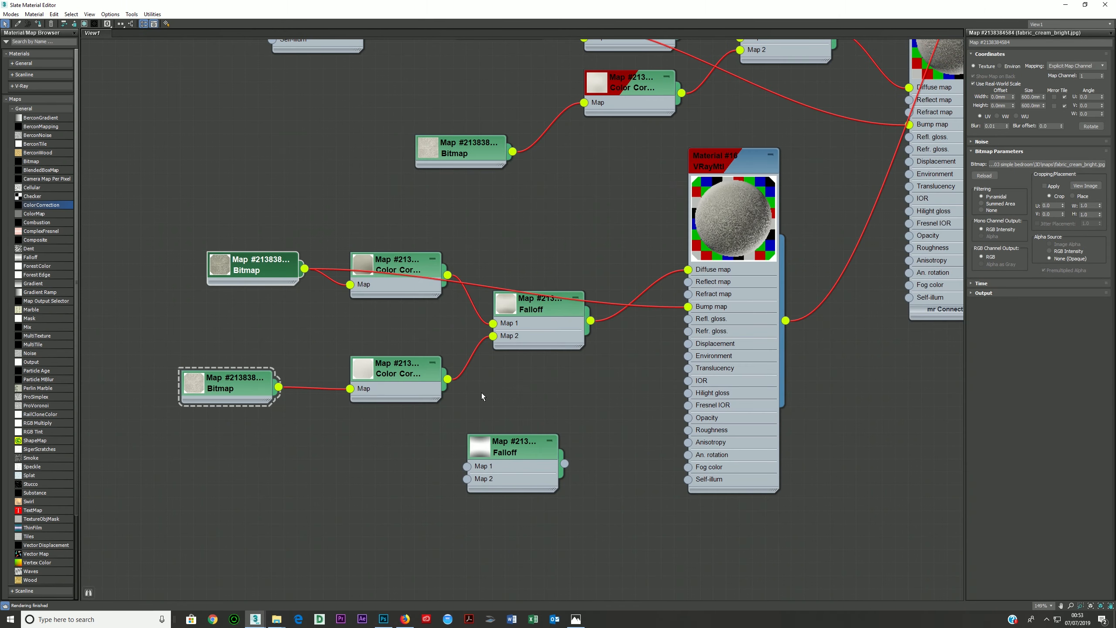
scroll(481, 393, "down", 1)
middle_click_drag(489, 408, 489, 426)
middle_click_drag(622, 341, 477, 509)
scroll(535, 387, "down", 1)
middle_click_drag(535, 386, 597, 474)
scroll(536, 396, "down", 2)
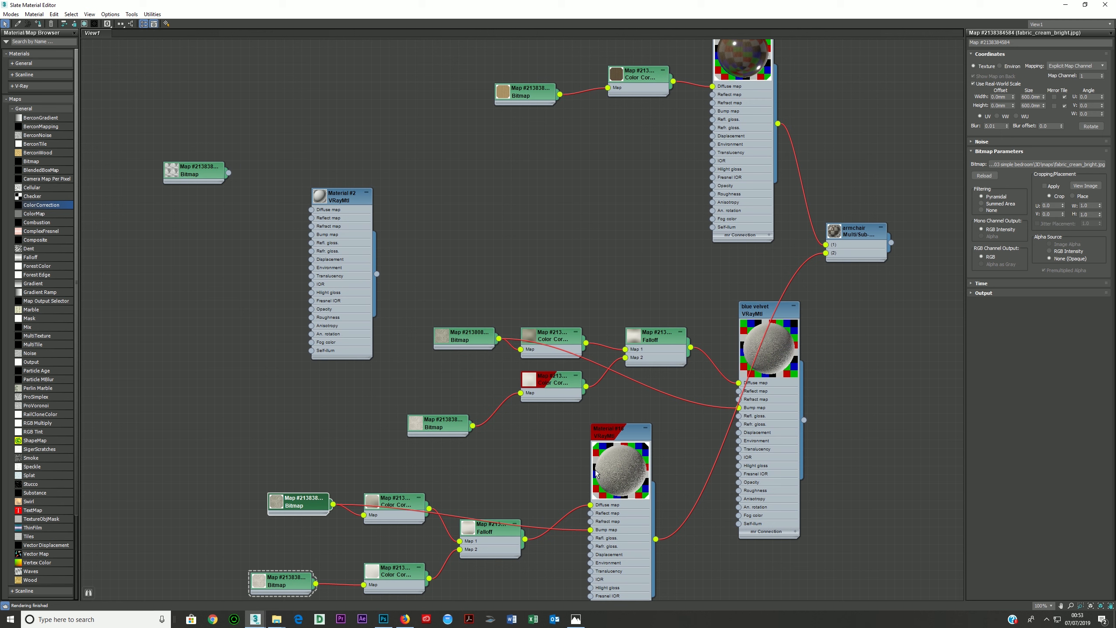
scroll(596, 474, "down", 1)
scroll(606, 428, "down", 1)
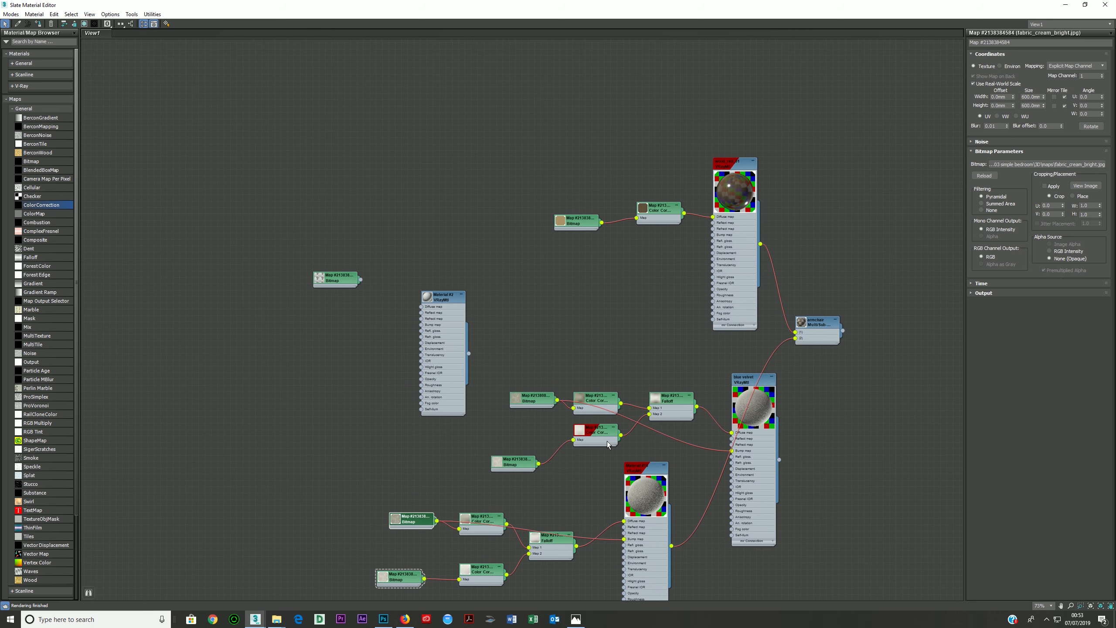
scroll(682, 454, "down", 1)
left_click_drag(759, 465, 968, 572)
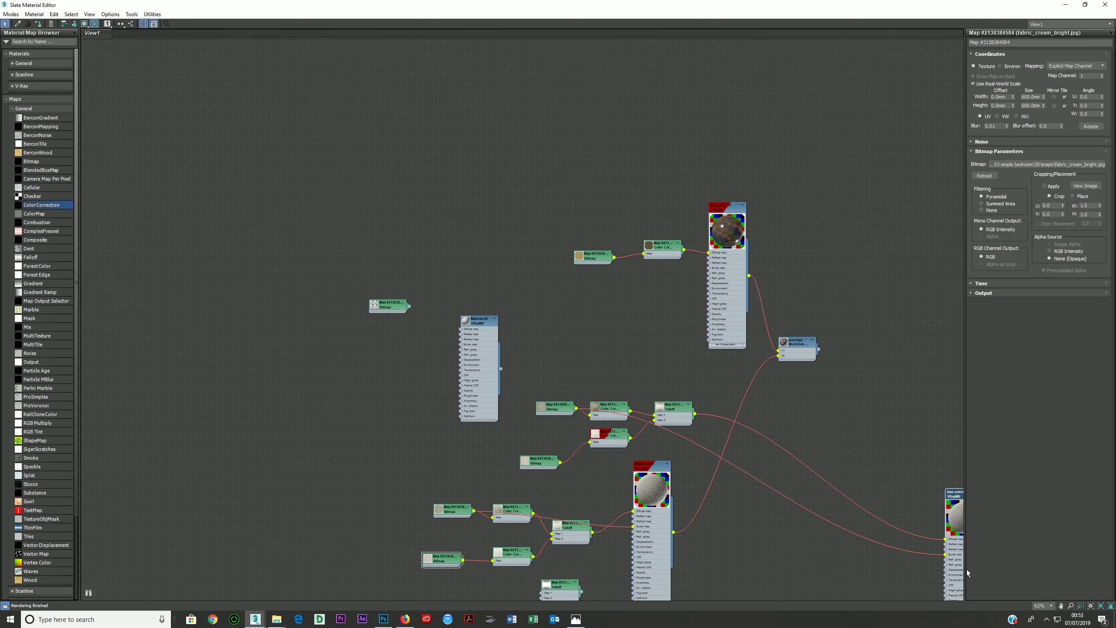
key("c")
scroll(747, 490, "down", 1)
middle_click_drag(742, 488, 598, 376)
left_click_drag(796, 461, 902, 513)
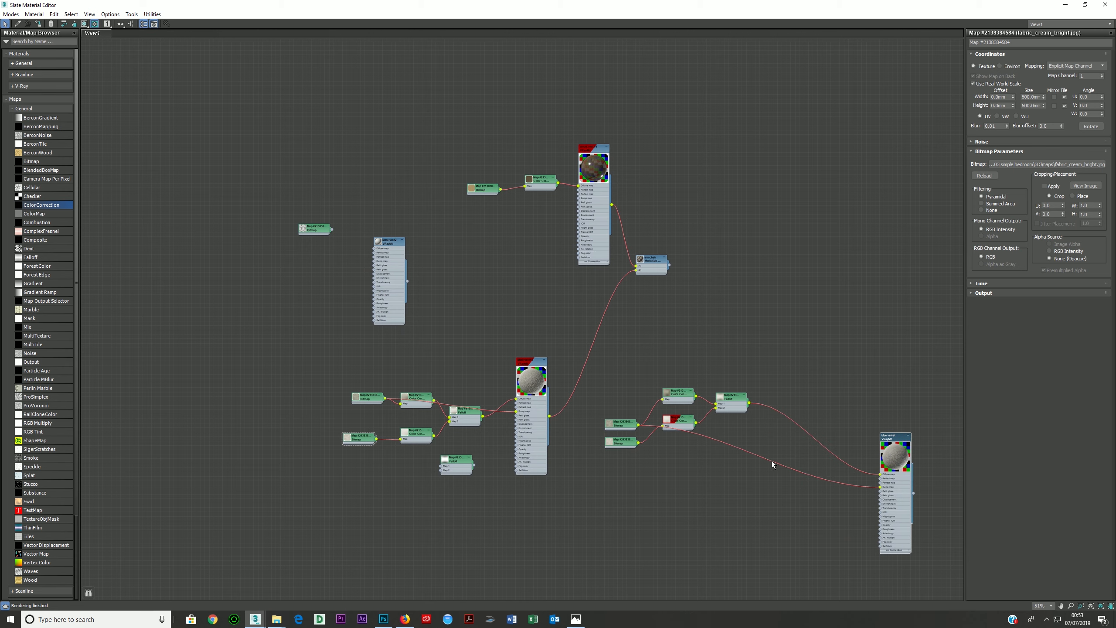
key("c")
Delete the unconnected Falloff map, move the fabric VRayMtl closer to the armchair material and lay out its child maps
left_click_drag(459, 470, 579, 562)
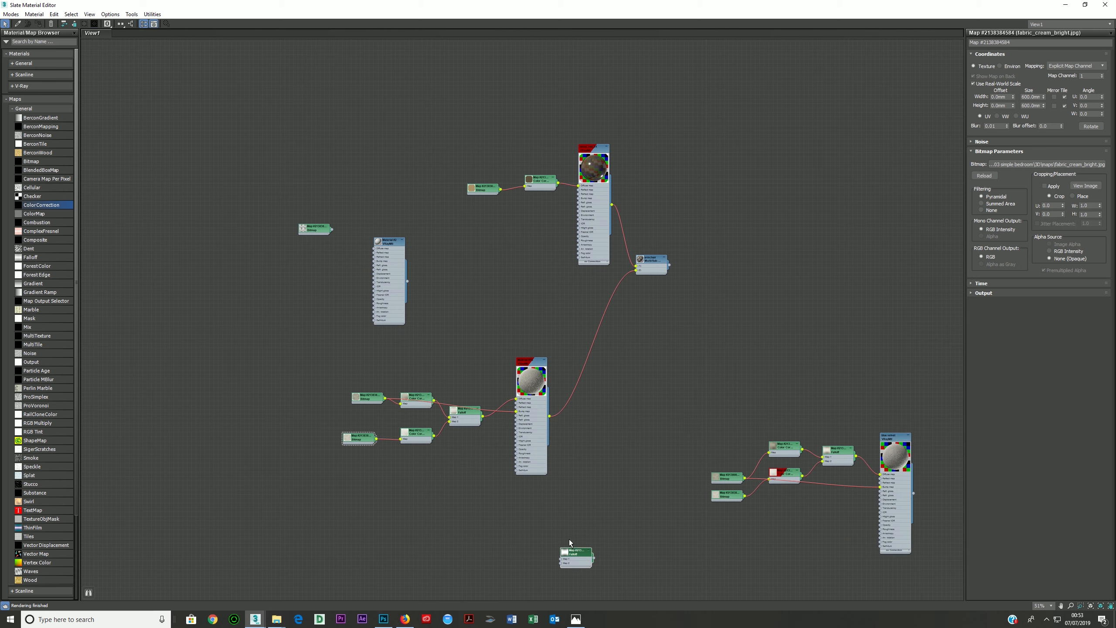
key("Delete")
left_click_drag(517, 420, 575, 357)
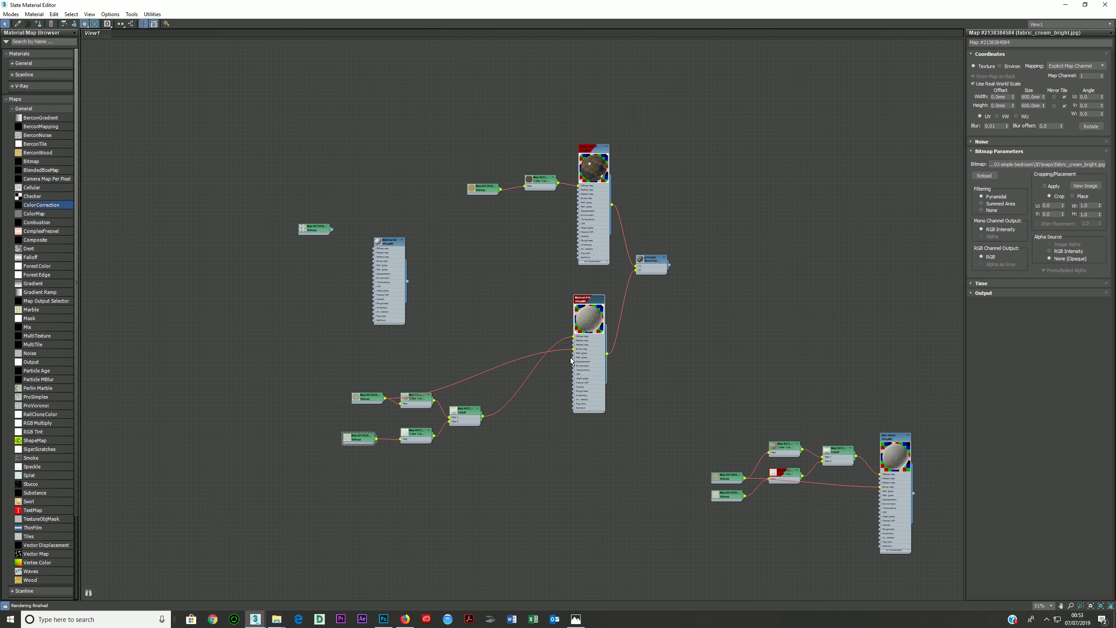
key("c")
Delete the unused, unconnected VRayMtl Material #2 node
scroll(367, 264, "up", 3)
left_click_drag(403, 278, 314, 424)
key("Delete")
Move the dirt map 2.jpg bitmap between the wood and fabric trees and view its source image
left_click_drag(290, 215, 549, 266)
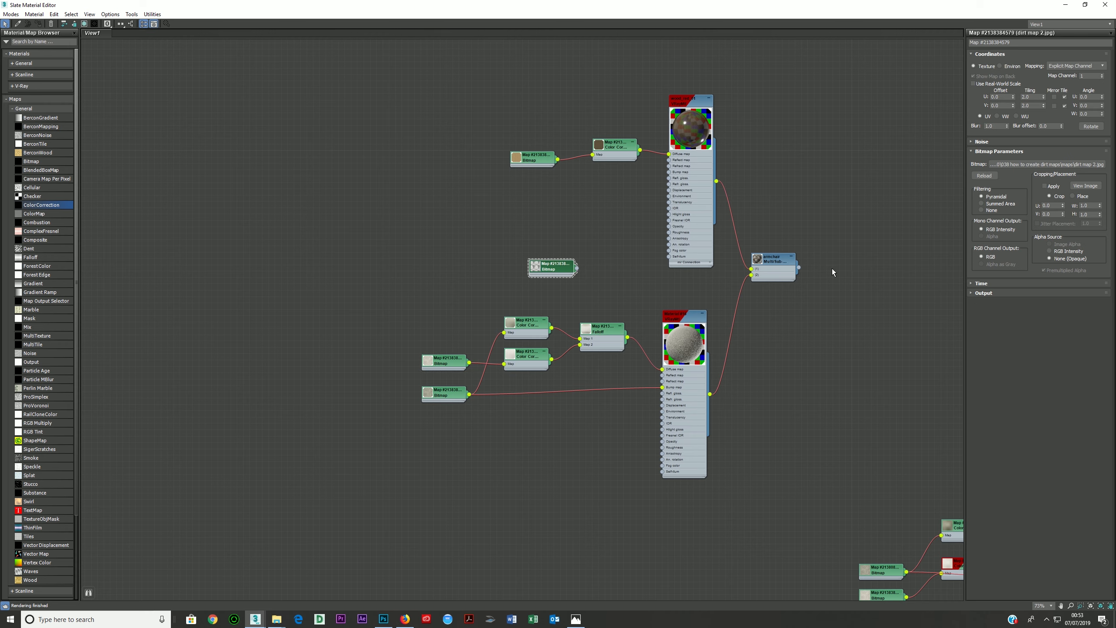
left_click(1087, 186)
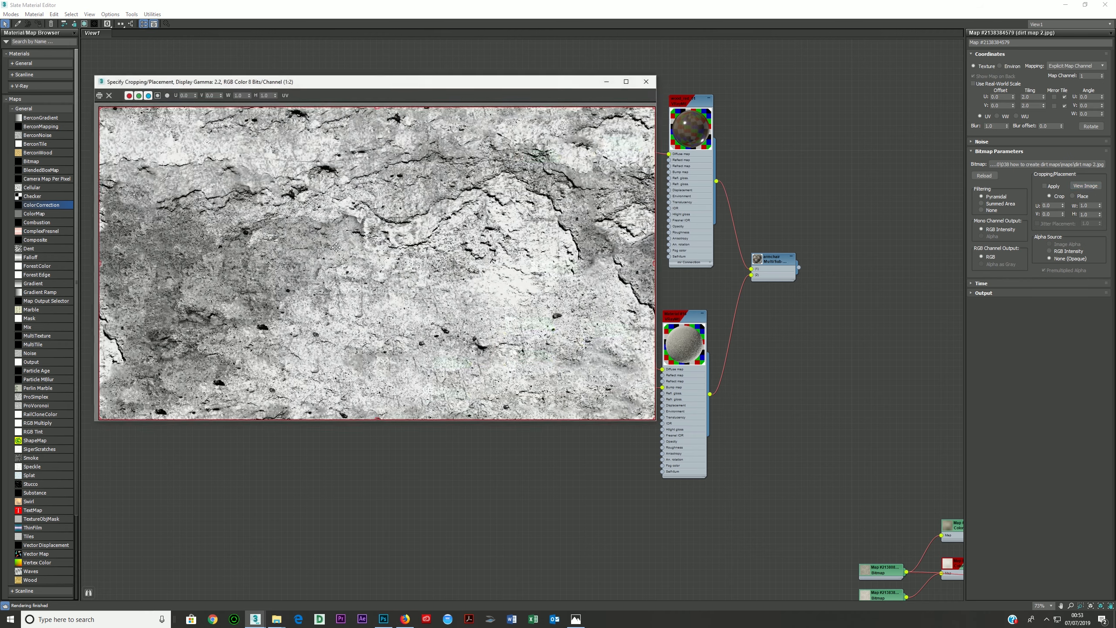
left_click(654, 84)
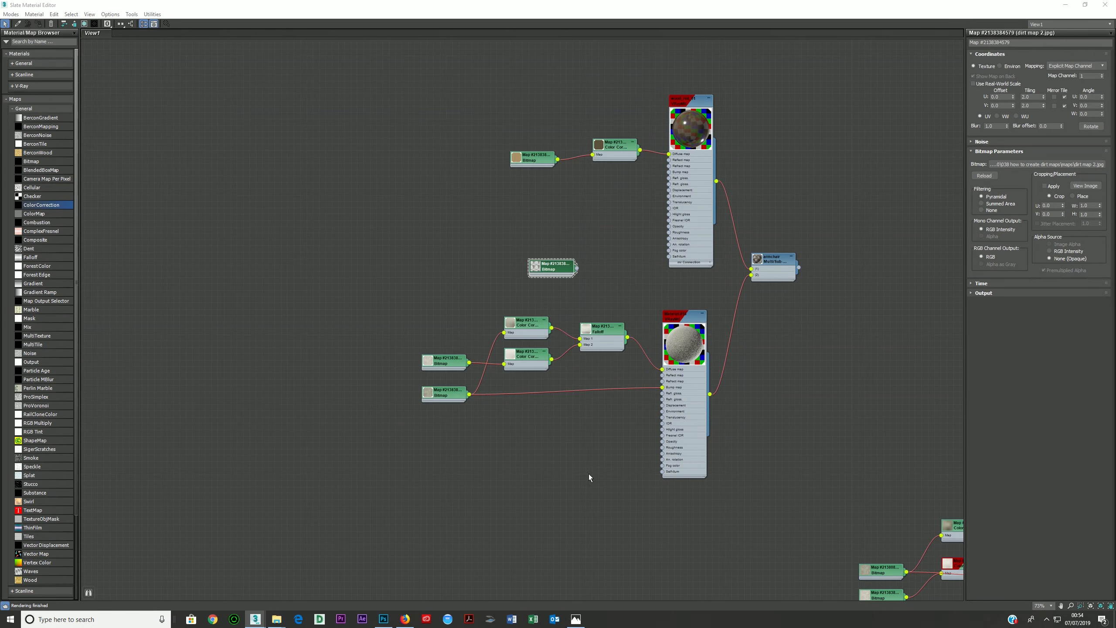
Connect the dirt map 2.jpg bitmap to the wood material's Reflect map and Refl. gloss. inputs
mouse_move(276, 623)
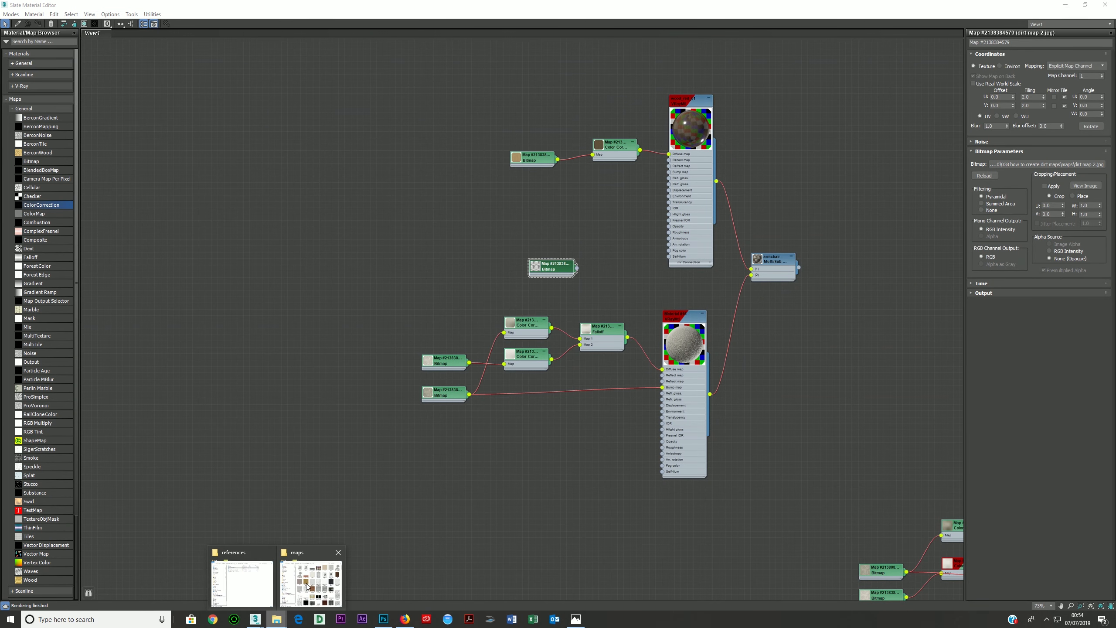
left_click_drag(567, 264, 533, 237)
scroll(518, 242, "up", 5)
middle_click_drag(517, 245, 402, 314)
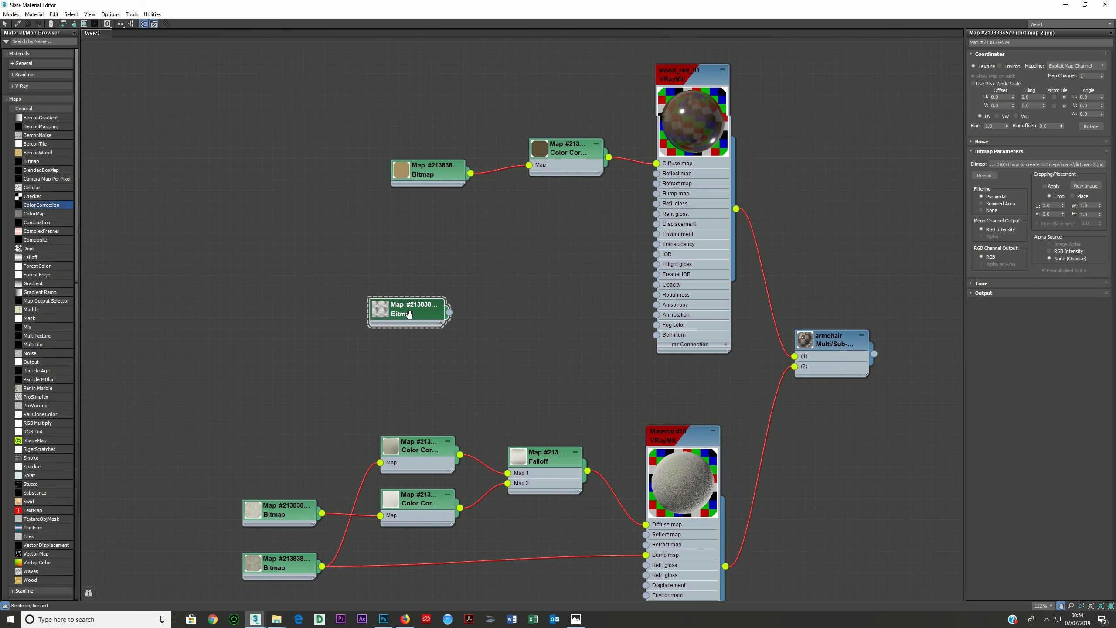
left_click_drag(467, 304, 657, 176)
left_click_drag(447, 313, 656, 203)
Connect the same dirt map bitmap to the fabric material's Reflect map and Refl. gloss. inputs
middle_click_drag(466, 389, 408, 237)
scroll(408, 237, "down", 1)
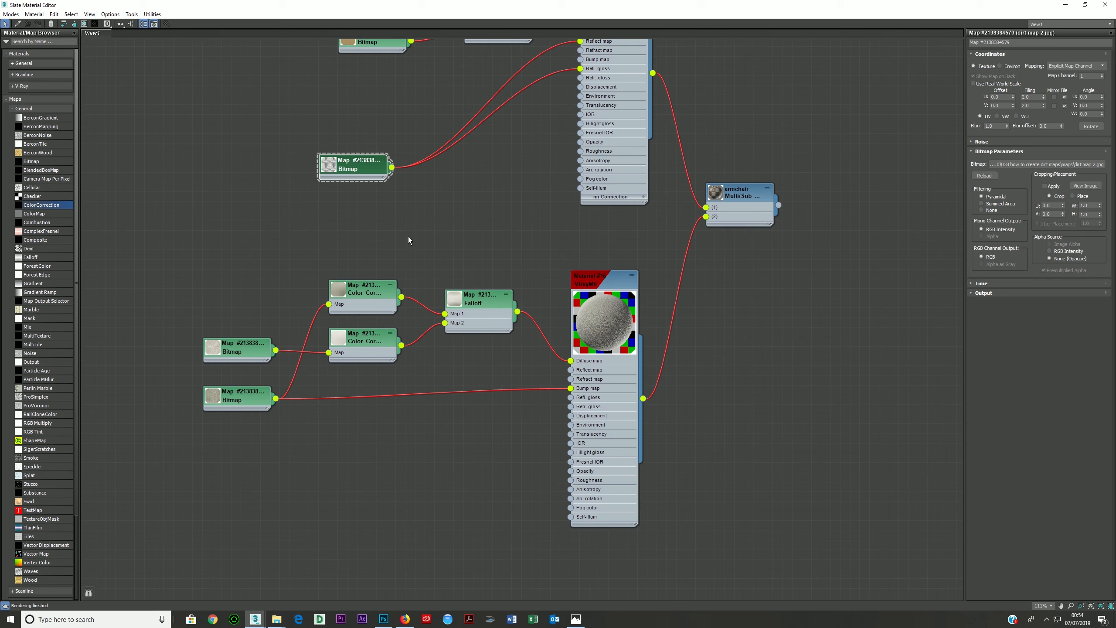
left_click_drag(416, 207, 570, 369)
left_click_drag(392, 168, 570, 397)
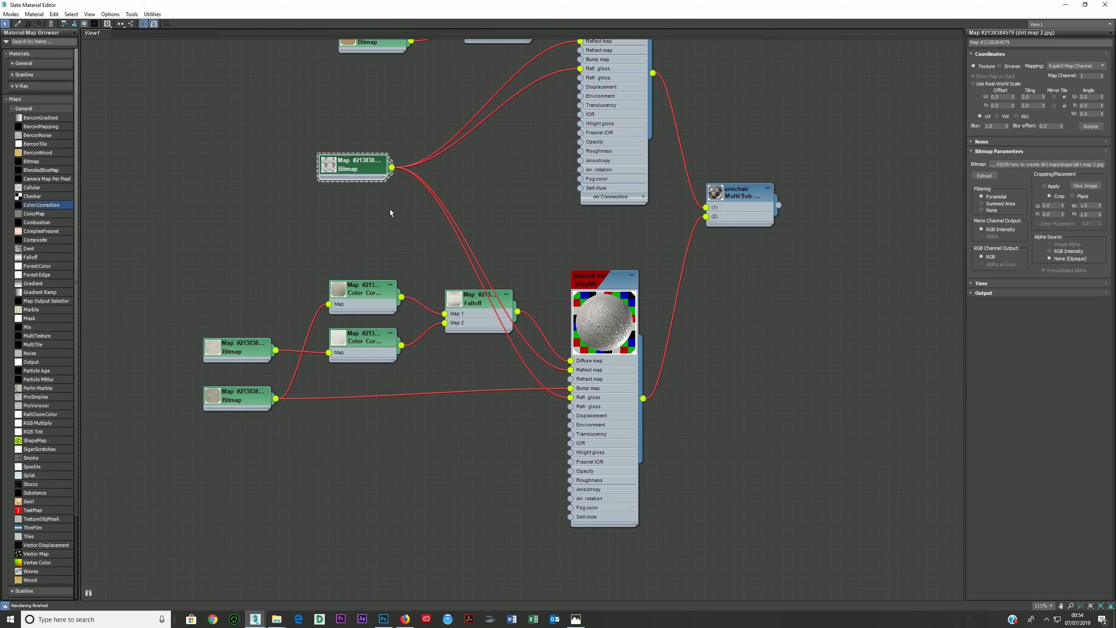
Duplicate the dirt map bitmap below the fabric maps and wire the copy to the fabric material's Reflect map and Refl. gloss. inputs
scroll(389, 214, "down", 3)
scroll(407, 249, "up", 3)
left_click_drag(394, 234, 432, 554, "shift")
middle_click_drag(473, 549, 412, 478)
mouse_move(405, 481)
left_mouse_down()
mouse_move(546, 366)
mouse_move(505, 437)
mouse_move(546, 393)
left_mouse_up()
View the source image of the wood material's oak_seamless.jpg bitmap and close it again
middle_click_drag(359, 203, 333, 390)
left_click(330, 231)
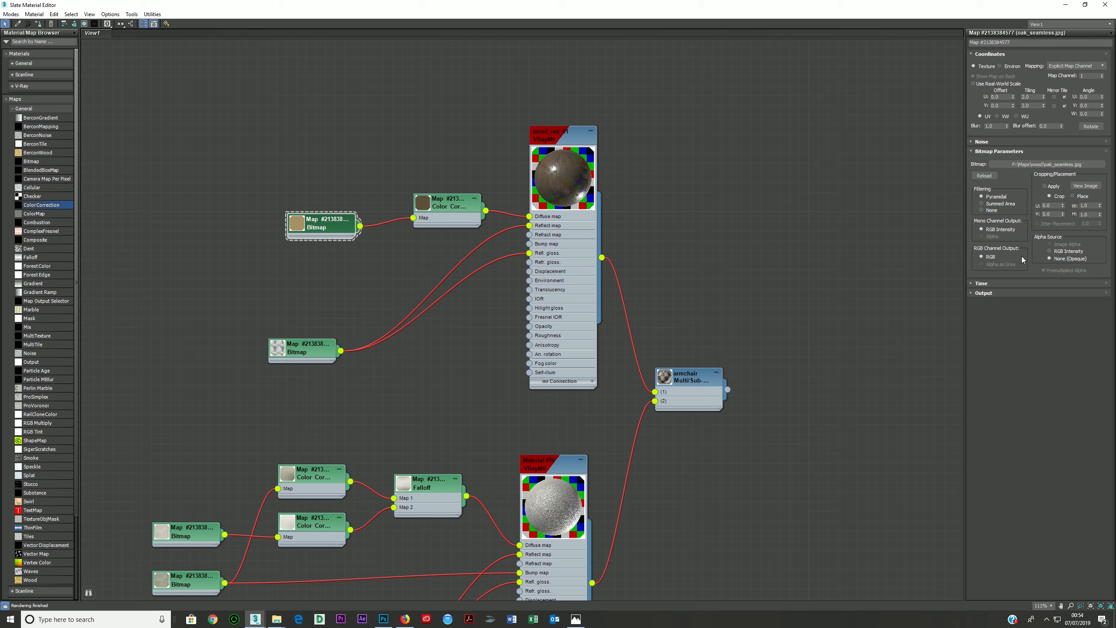
left_click(1085, 185)
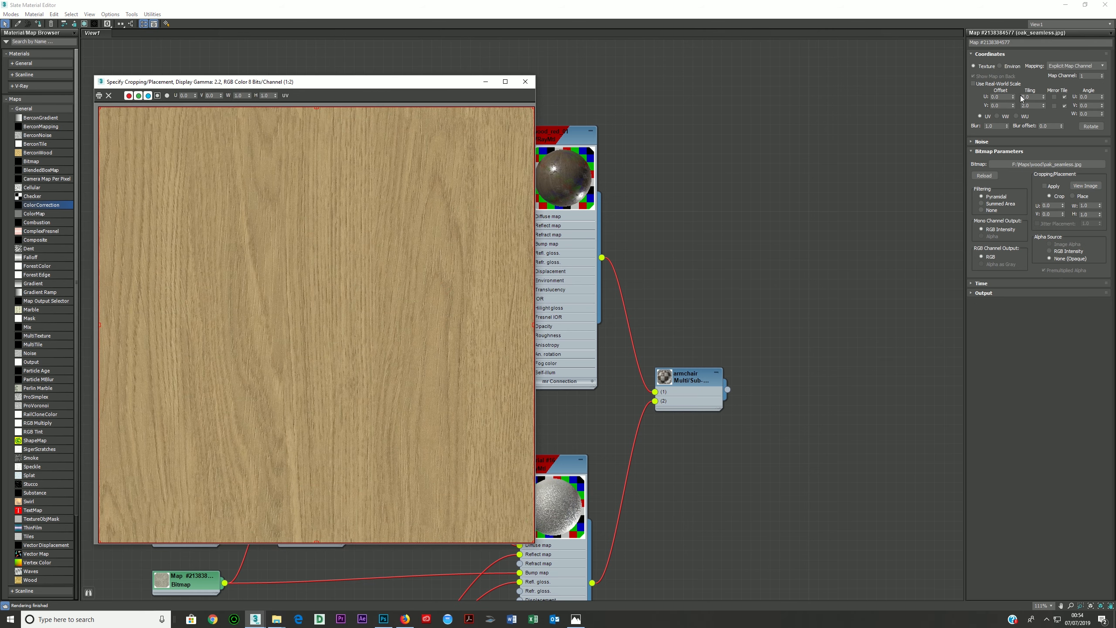
left_click(525, 81)
Enable real-world scale on the fabric's dirt map bitmap and set its width and height to 1000 mm
middle_click_drag(424, 274, 381, 24)
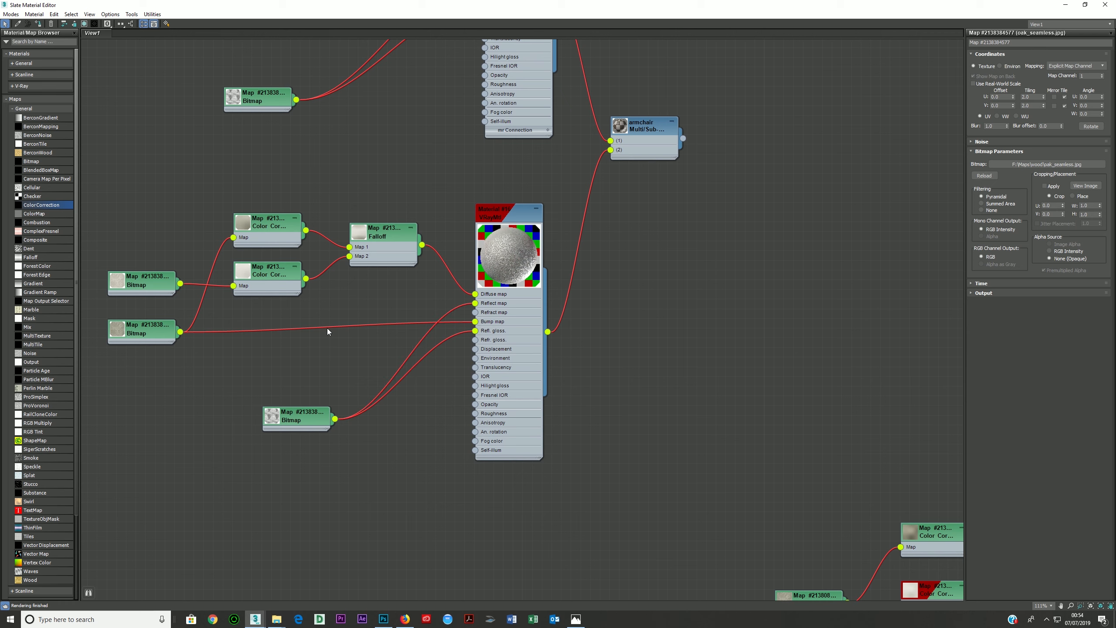
left_click(303, 417)
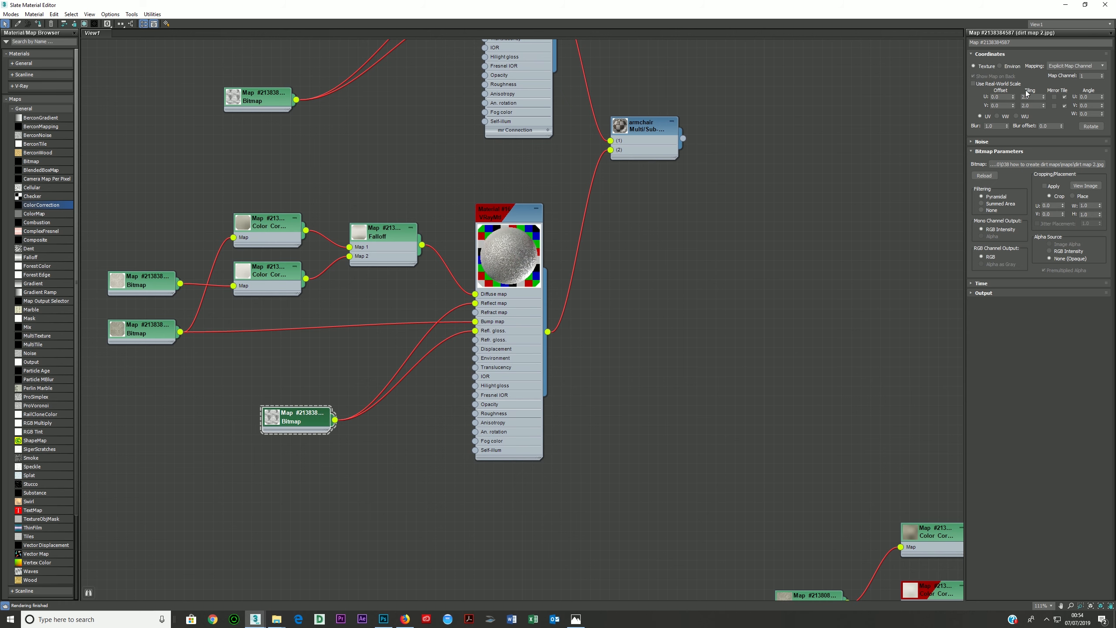
left_click(996, 83)
type("1000")
key("Tab")
type("1000")
key("Return")
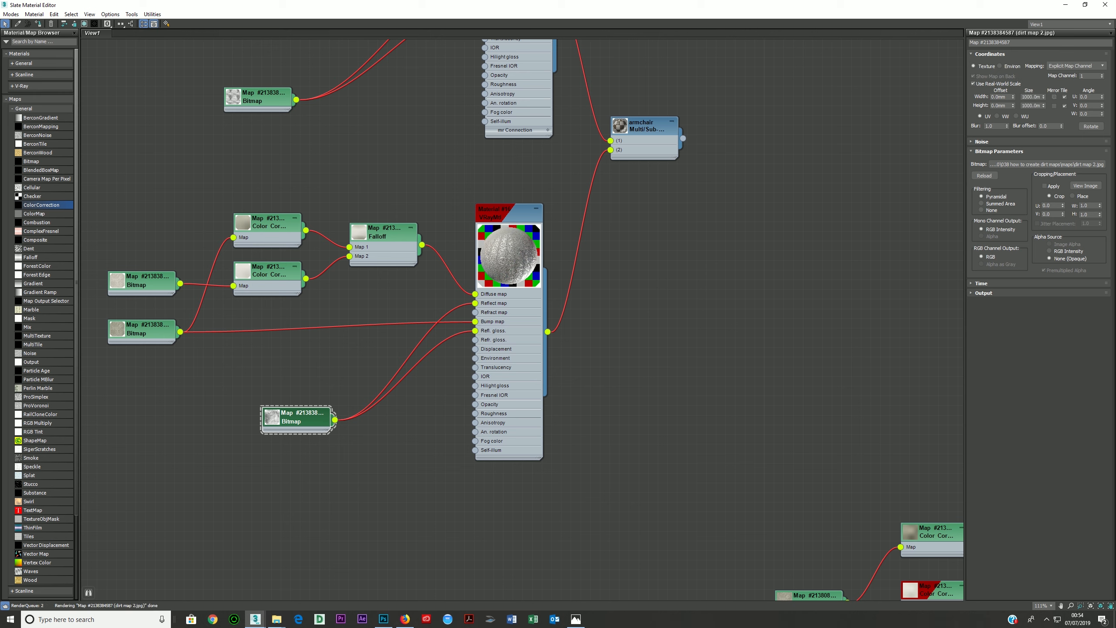
Tidy the graph by moving both dirt map bitmaps closer to the wood and fabric materials they feed
scroll(456, 407, "down", 2)
middle_click_drag(382, 303, 450, 428)
left_click_drag(355, 260, 465, 214)
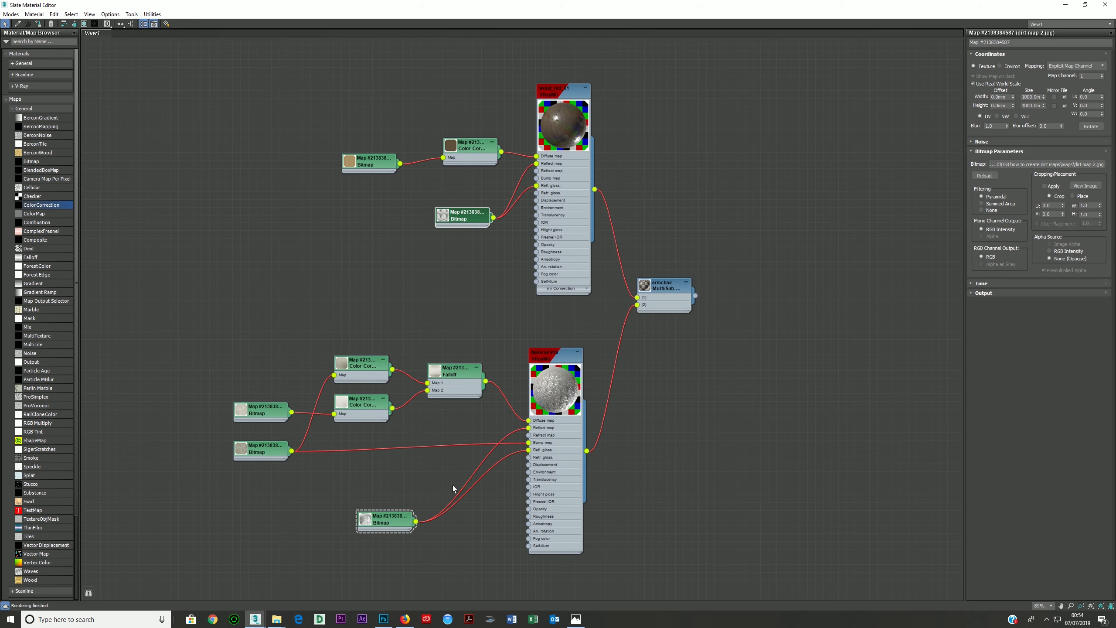
left_click_drag(397, 523, 435, 485)
Test-render the whole armchair, inspect the dirt map's reflections on the fabric up close, stop the render and close the frame buffer
key("shift+q")
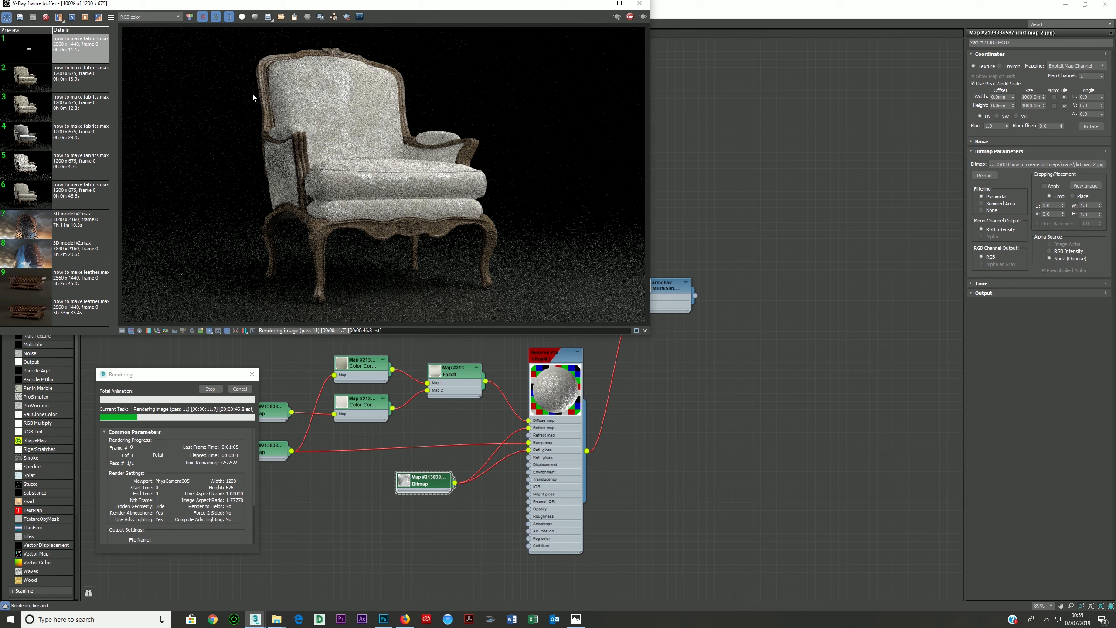
scroll(249, 93, "up", 3)
scroll(250, 189, "down", 2)
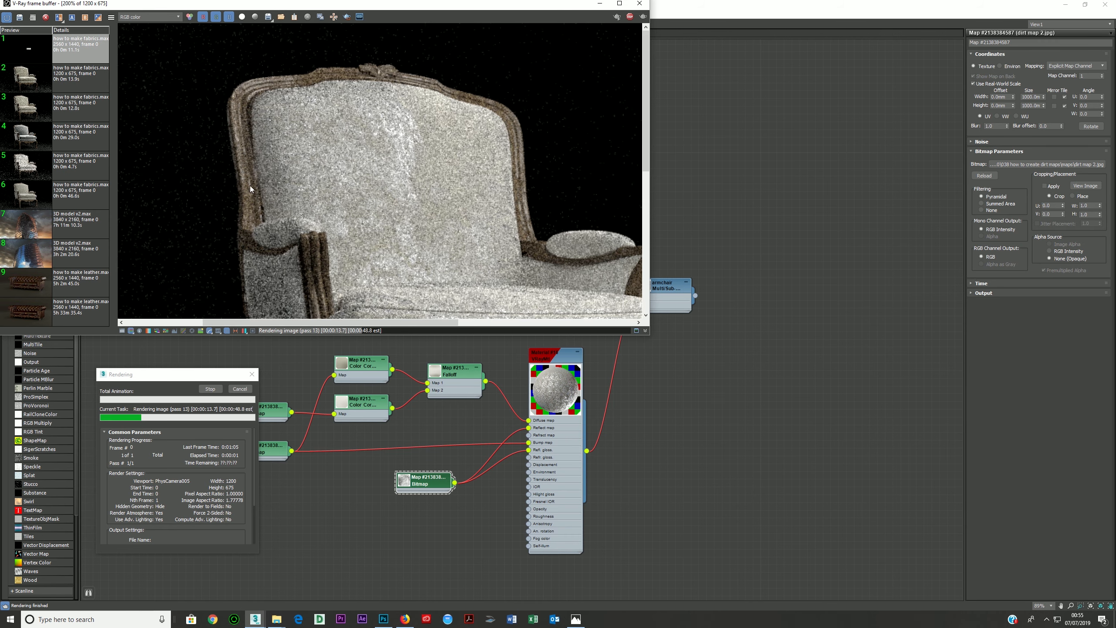
scroll(379, 132, "down", 1)
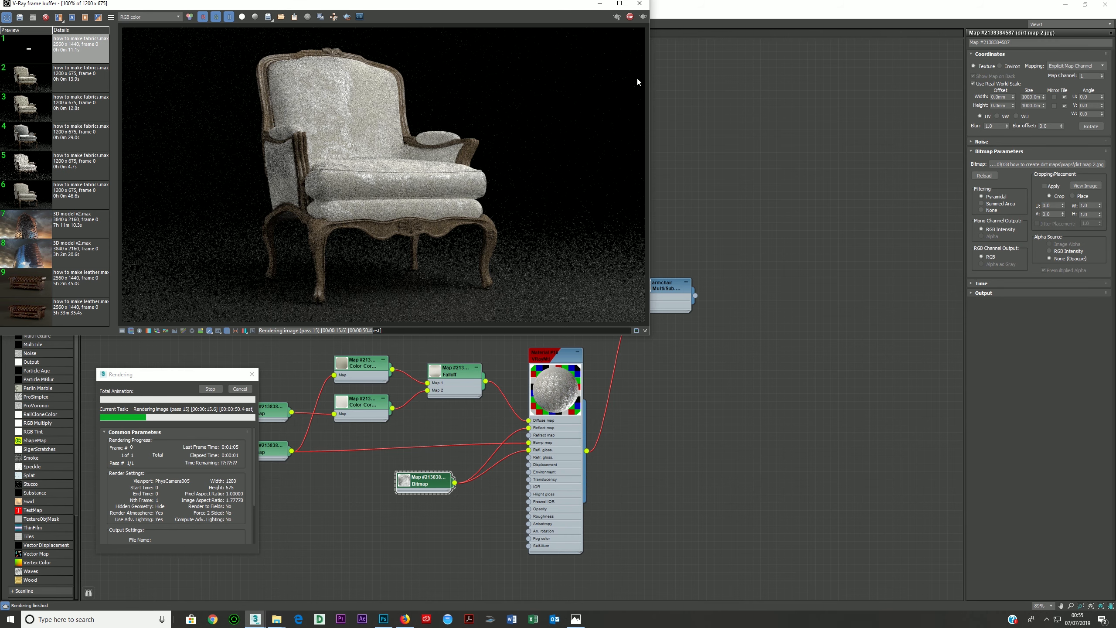
left_click(629, 17)
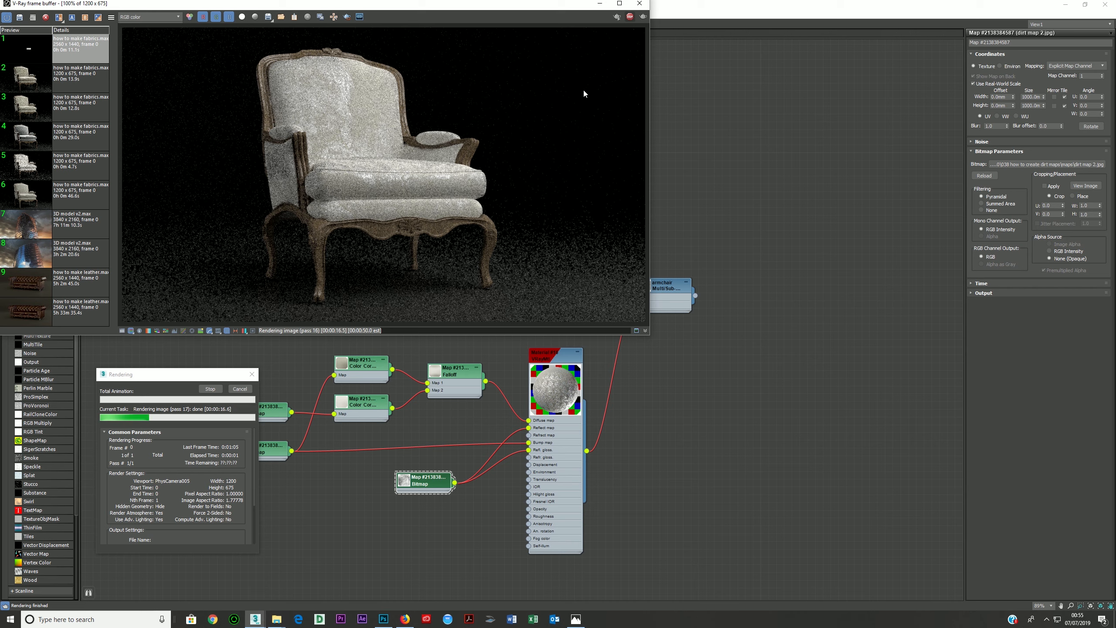
left_click(641, 5)
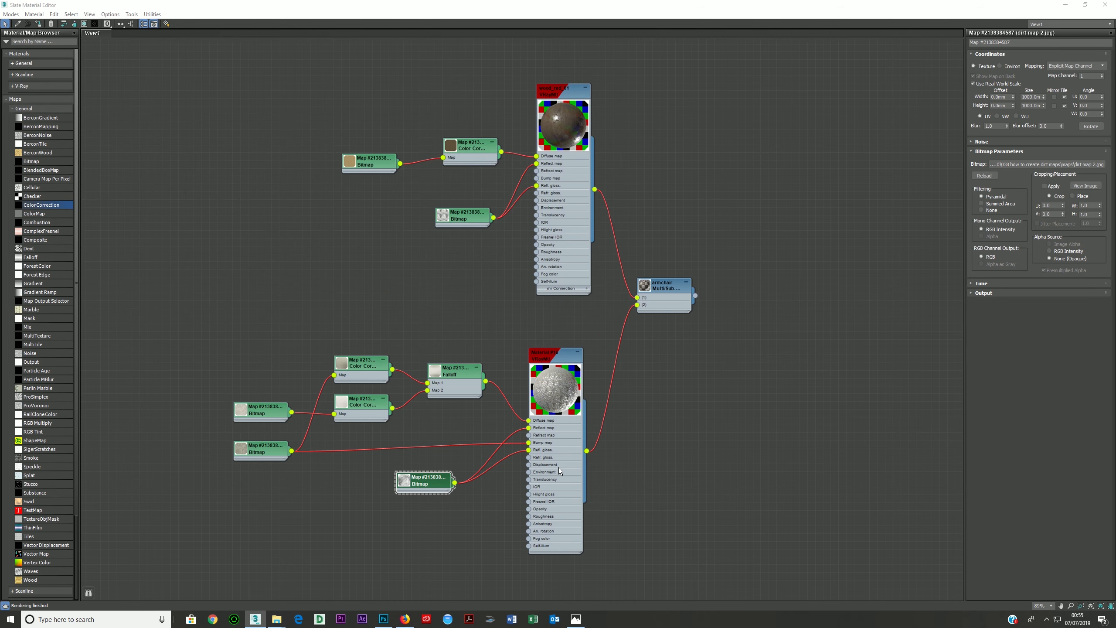
Set the wood_red_01 material's Reflect and RGlossiness map amounts to 10
double_click(563, 220)
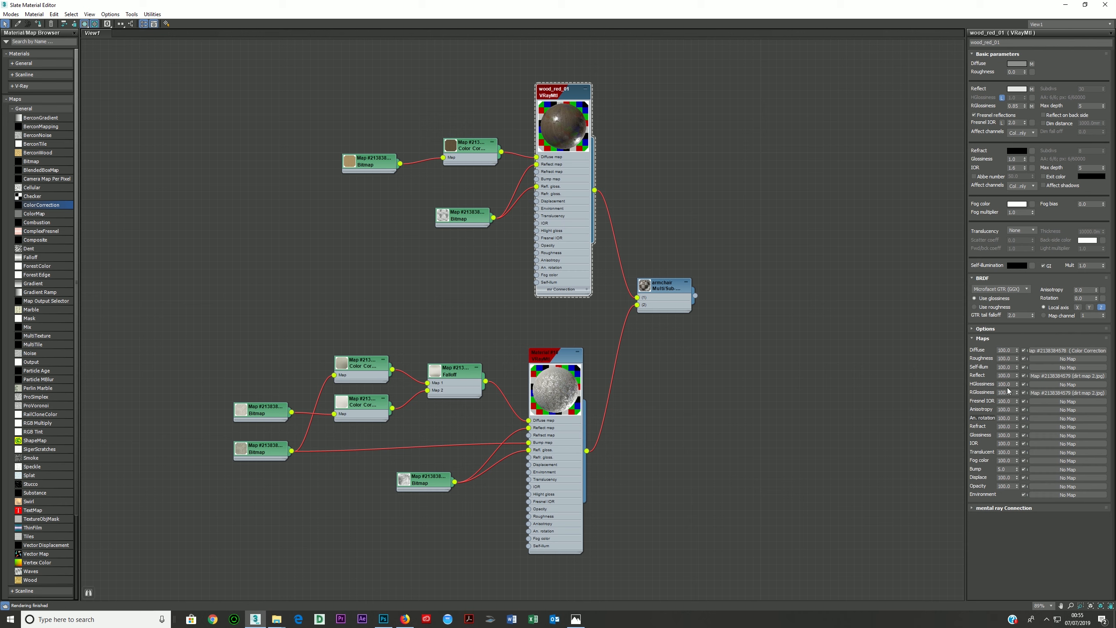
left_click(1007, 376)
type("10")
key("Return")
double_click(1009, 393)
type("10")
key("Return")
Set the fabric material's Reflect and RGlossiness map amounts to 10 and move its dirt map bitmap farther from the material
double_click(569, 449)
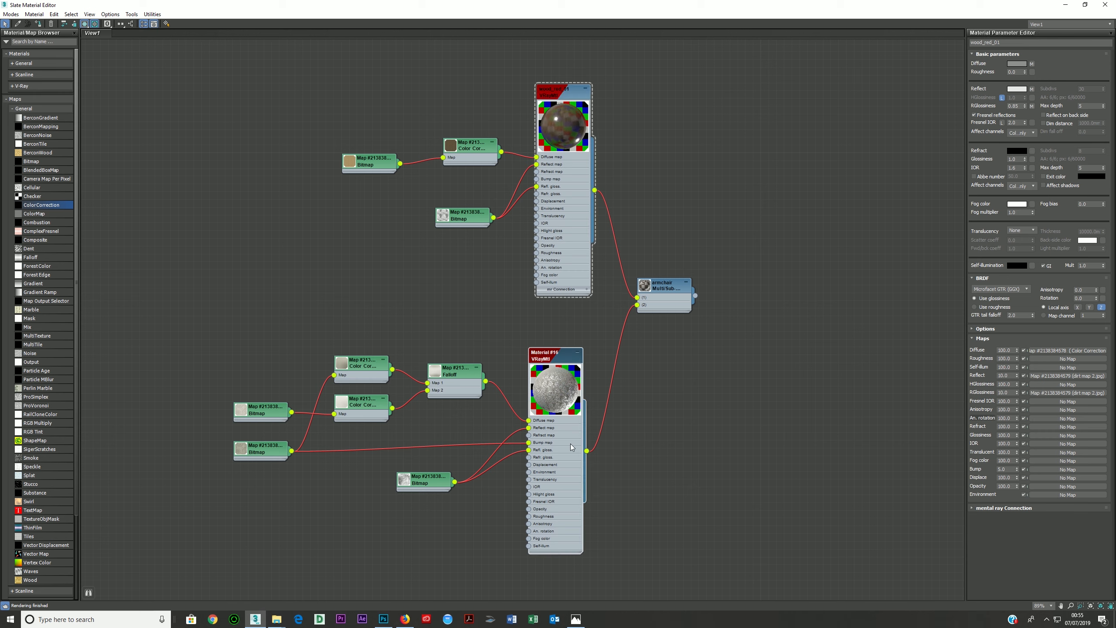
double_click(1005, 376)
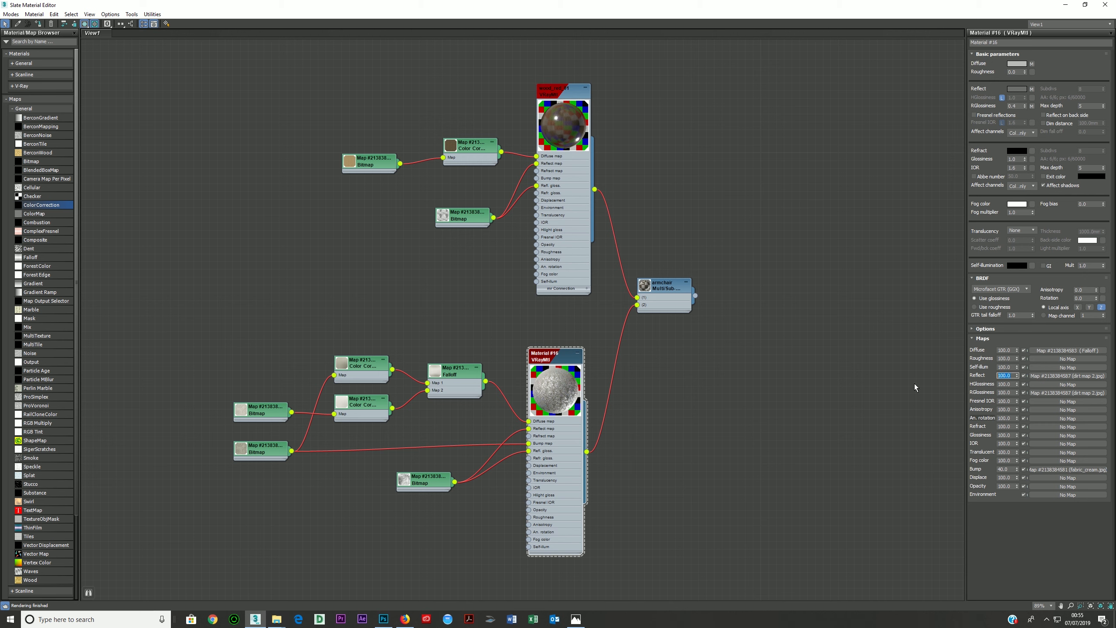
type("10")
key("Return")
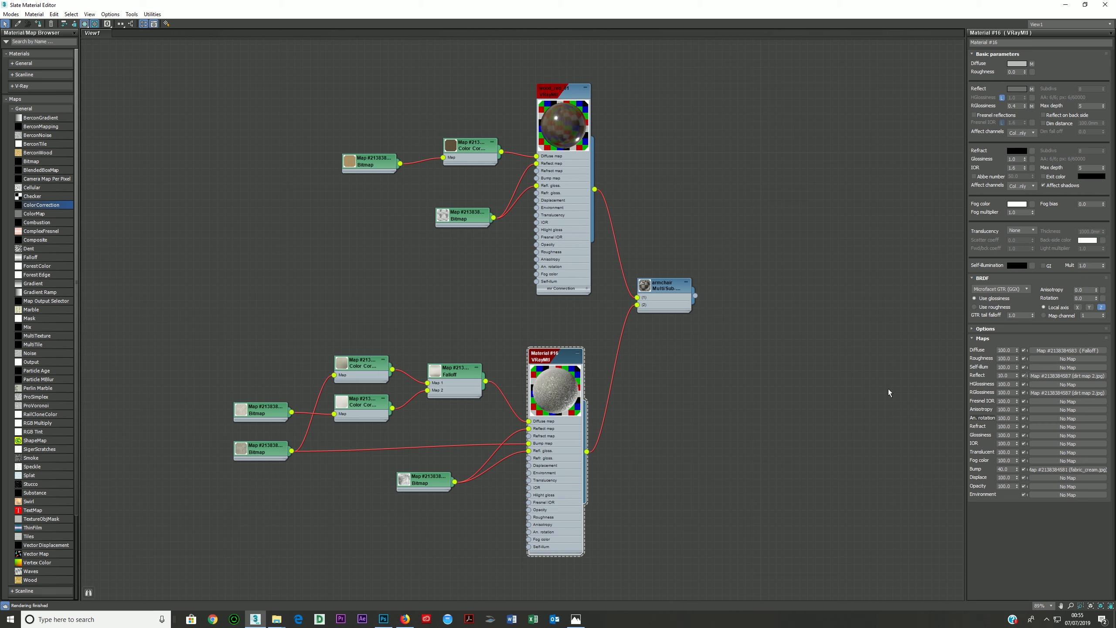
double_click(1013, 393)
type("10")
key("Return")
mouse_move(420, 480)
left_mouse_down()
mouse_move(396, 464)
mouse_move(401, 488)
left_mouse_up()
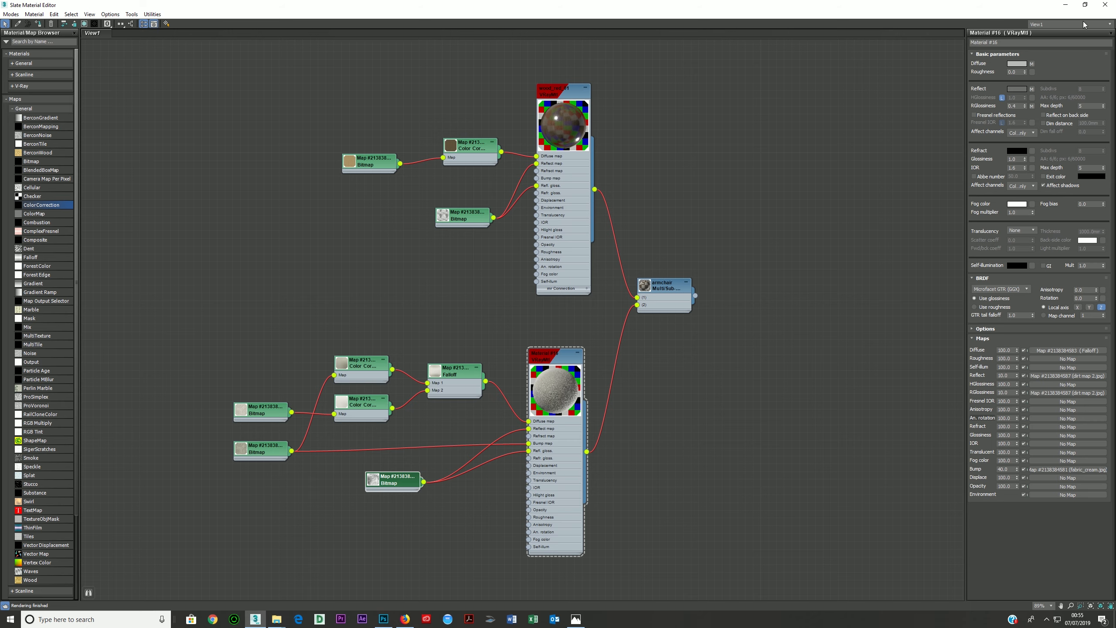
Test-render the armchair from the camera view, inspect the backrest fabric and wooden frame up close, and stop the render
left_click(1106, 5)
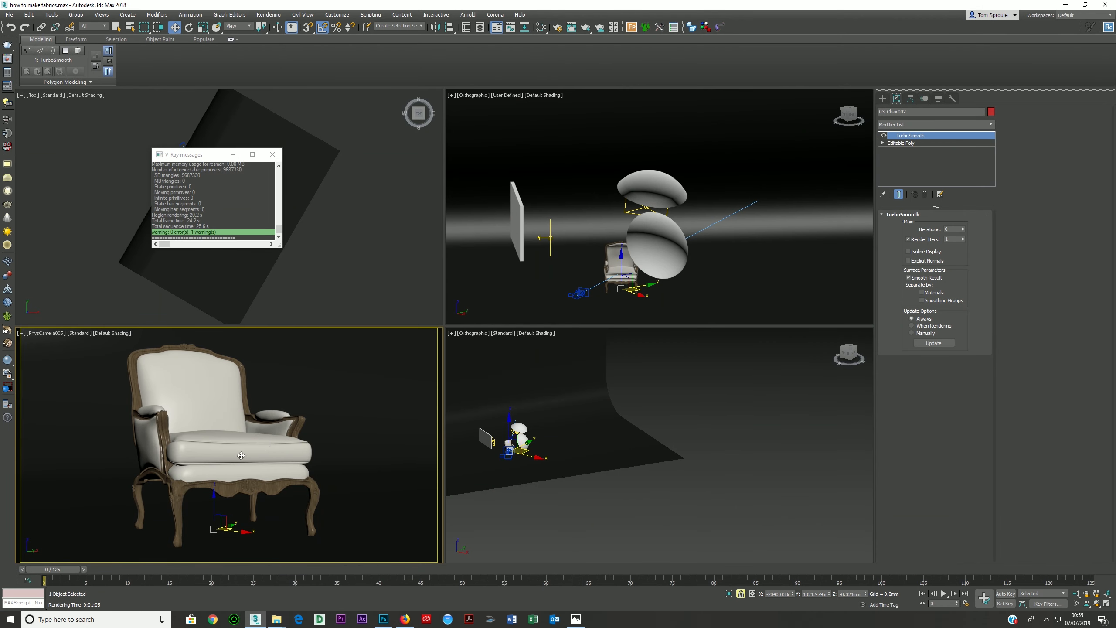
right_click(201, 463)
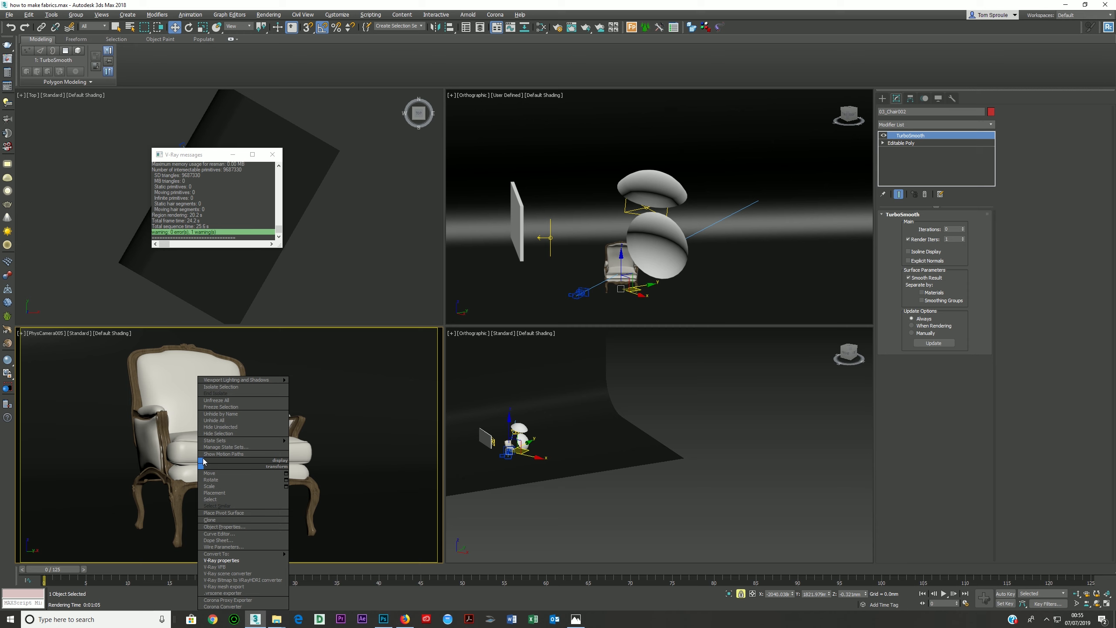
left_click(154, 383)
key("shift+q")
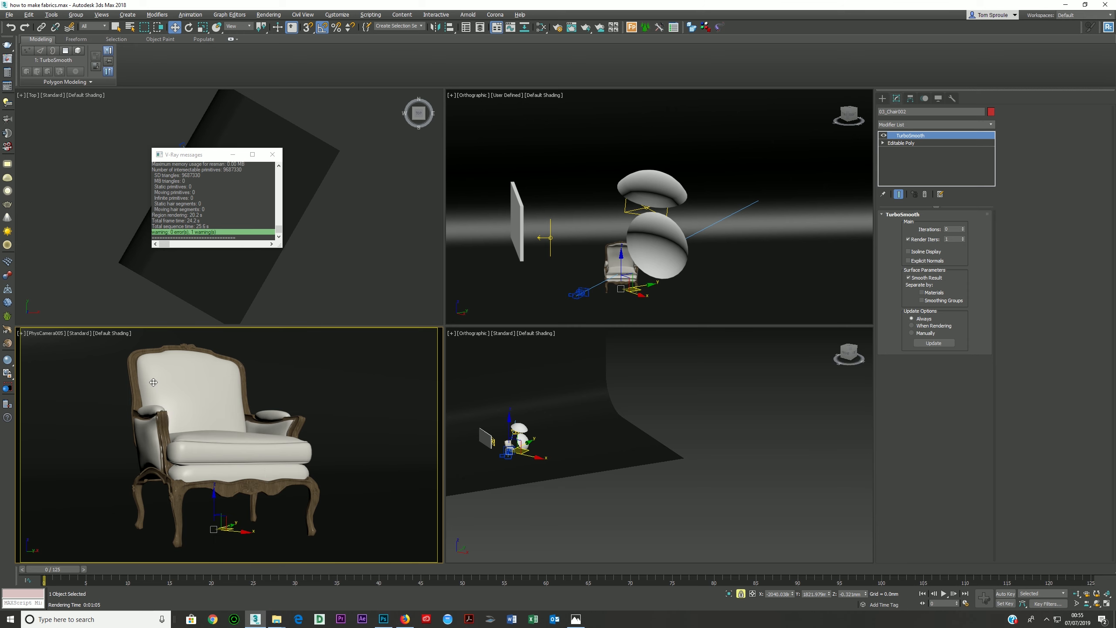
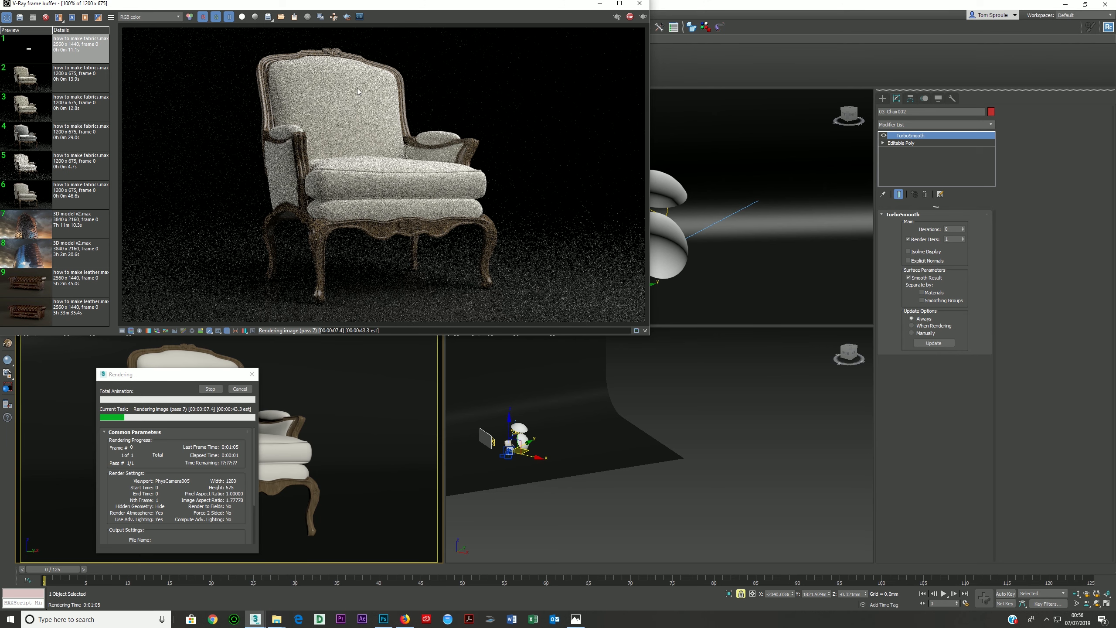
scroll(363, 96, "up", 2)
scroll(363, 95, "down", 2)
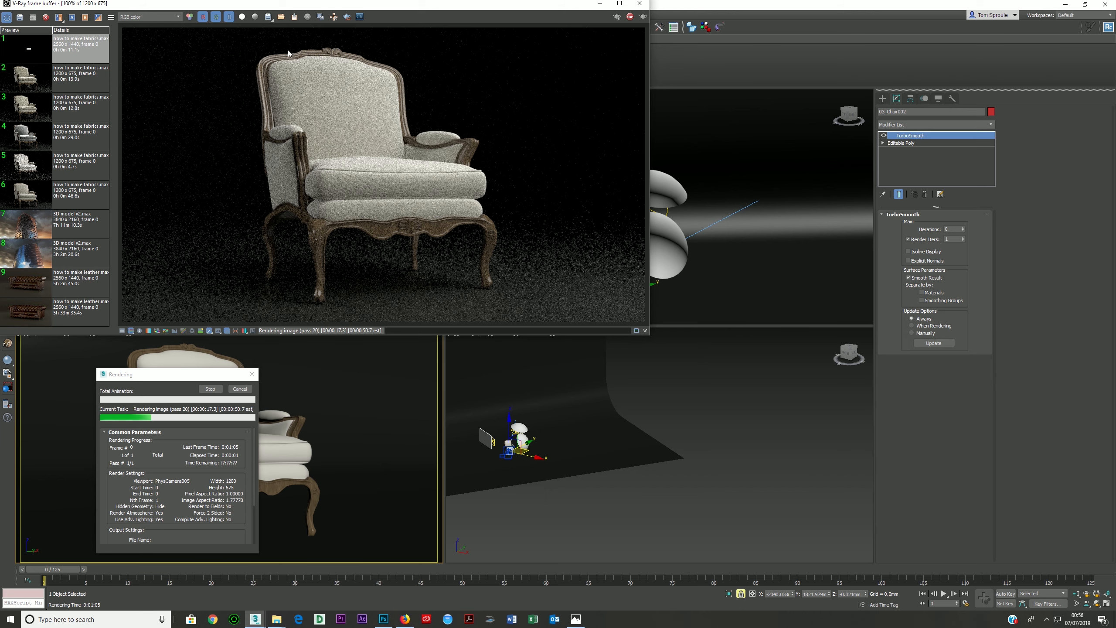
scroll(292, 66, "up", 3)
scroll(316, 140, "down", 1)
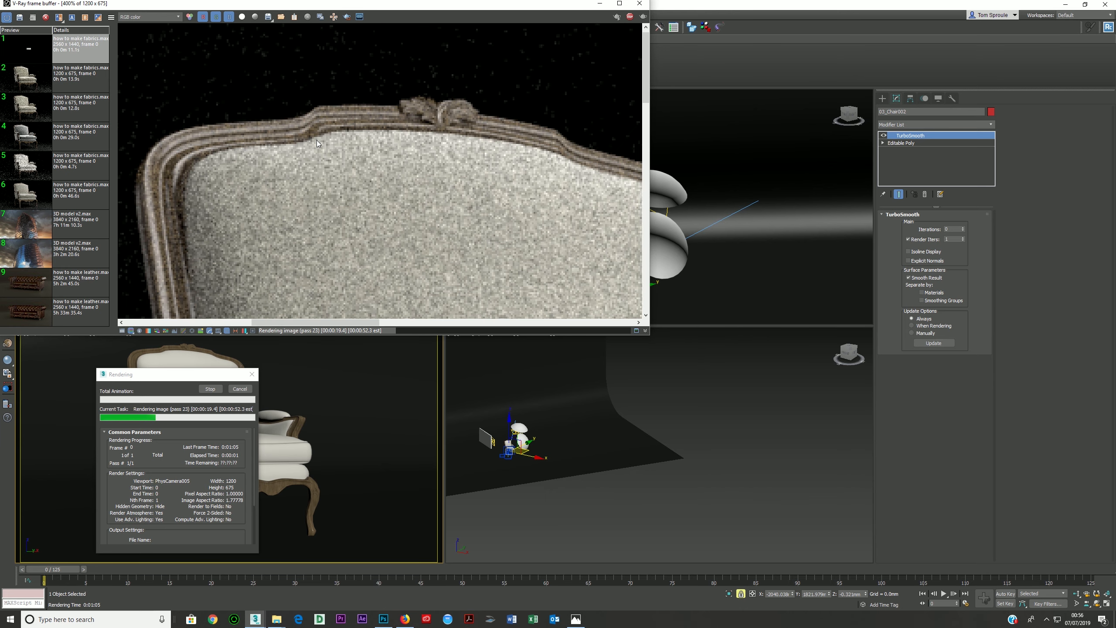
scroll(511, 148, "down", 1)
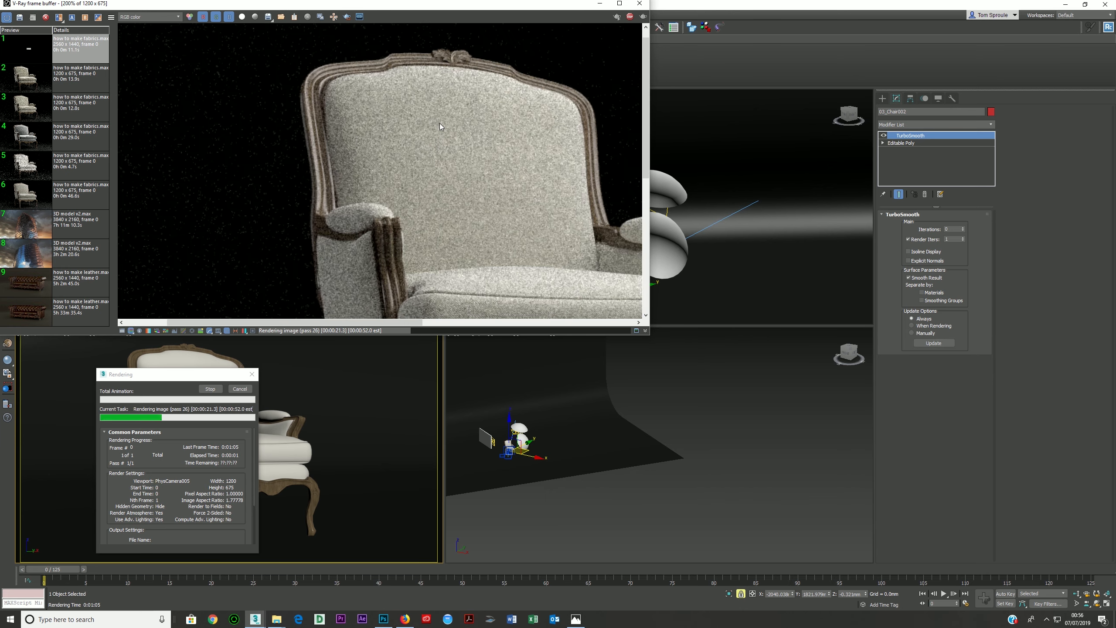
middle_click_drag(448, 216, 377, 232)
scroll(263, 89, "up", 2)
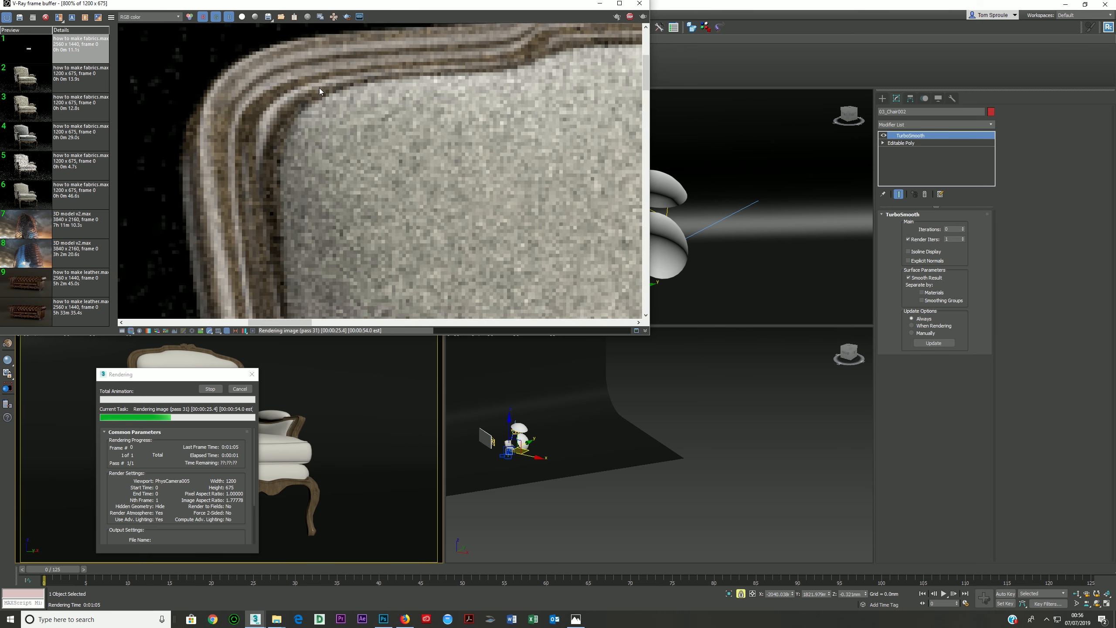
middle_click_drag(319, 87, 249, 223)
middle_click_drag(410, 220, 282, 193)
scroll(420, 159, "down", 3)
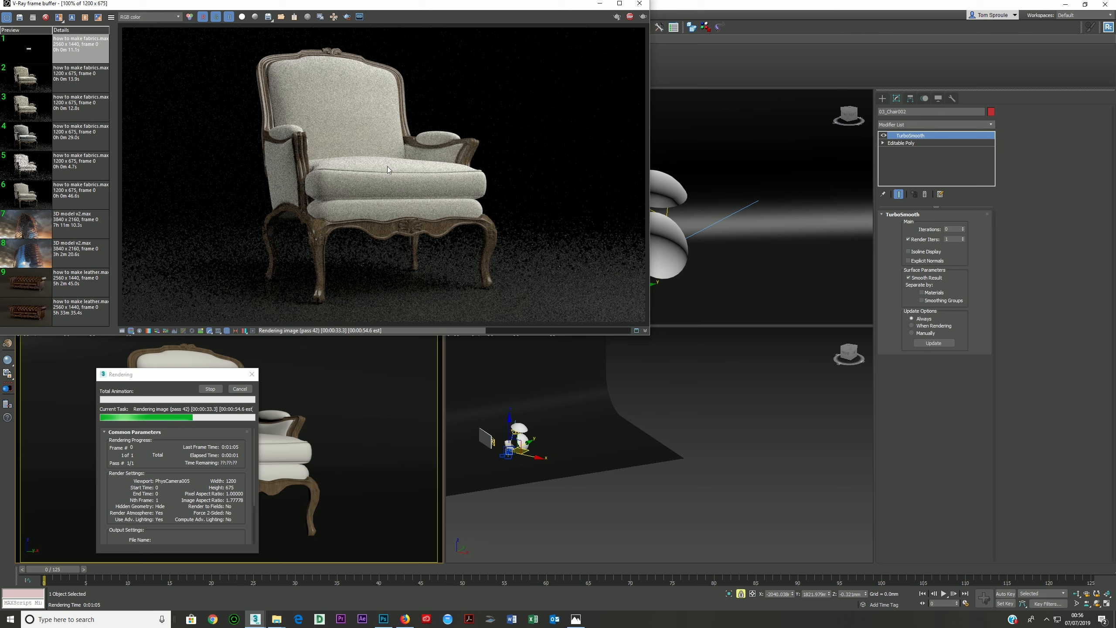
left_click(630, 16)
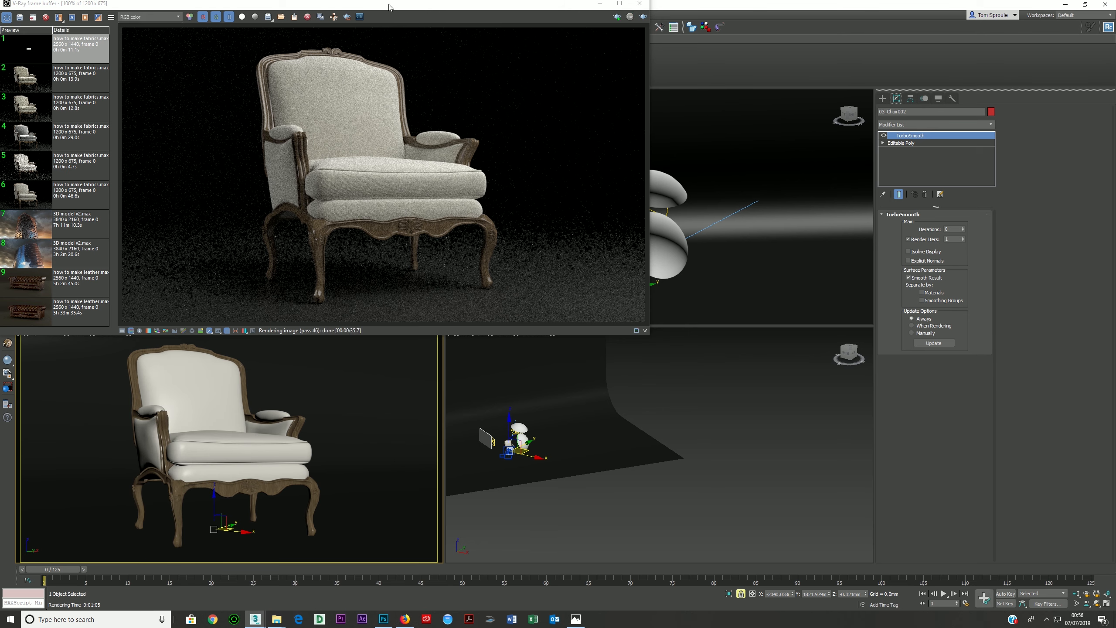
Save the armchair render to the V-Ray frame buffer history and close the frame buffer
left_click_drag(384, 7, 498, 135)
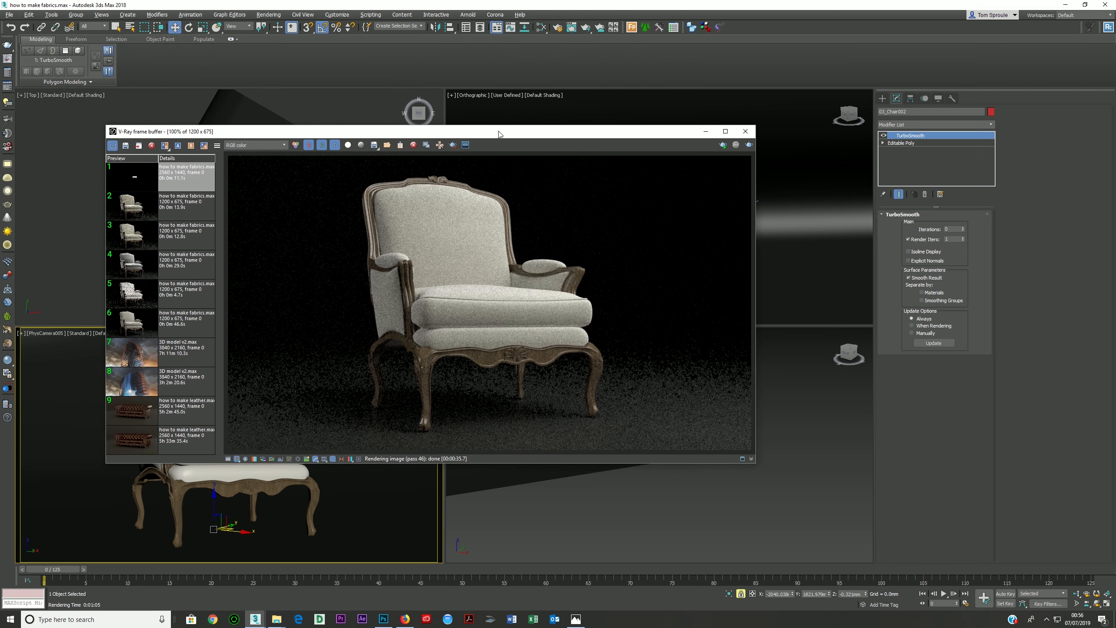
left_click(125, 145)
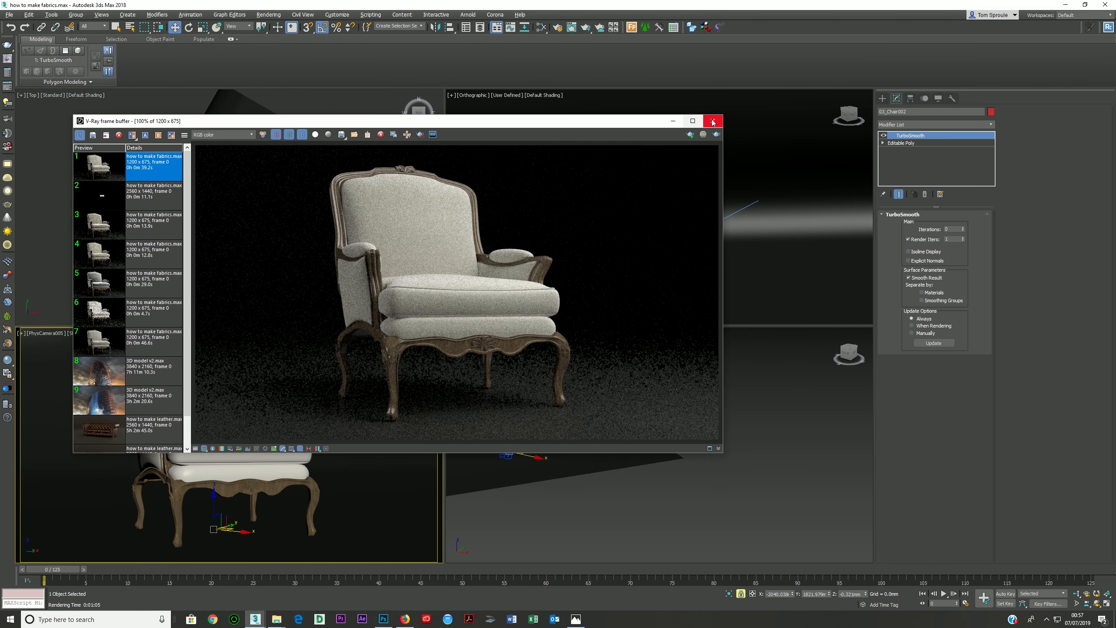
left_click(713, 122)
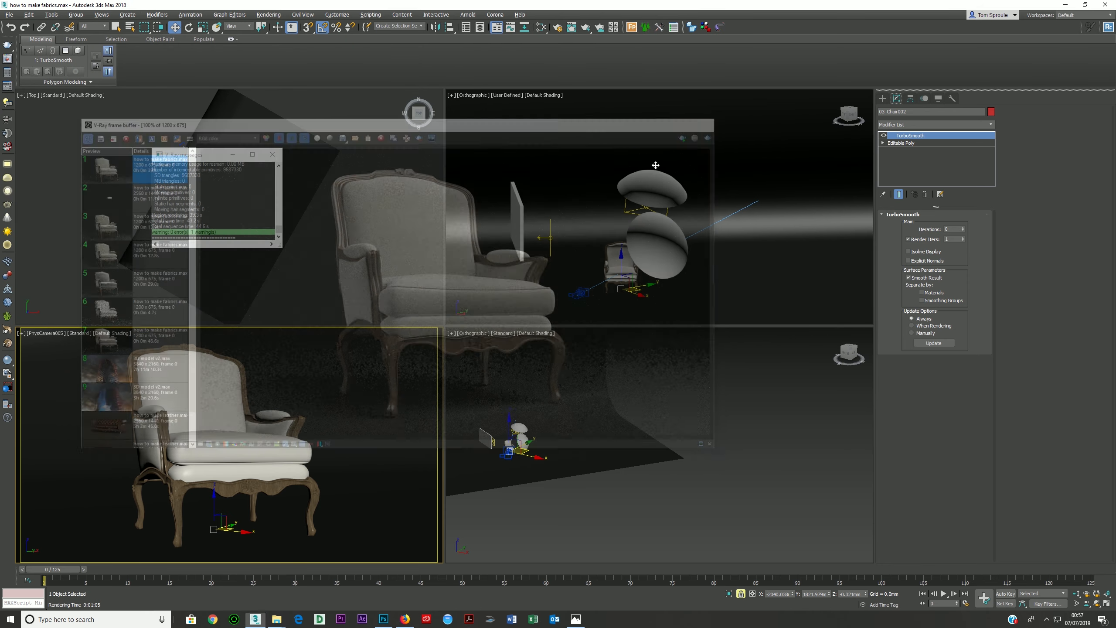
Wire the fabric_cream bitmap straight into the fabric material's Diffuse map in place of the Falloff
left_click(541, 27)
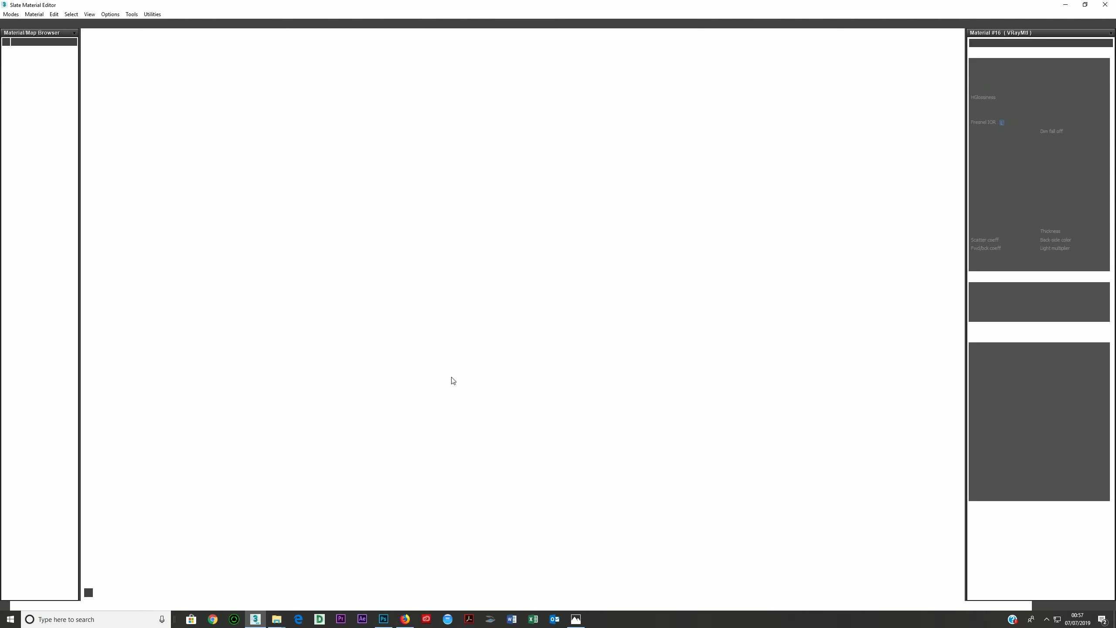
middle_click_drag(469, 432, 473, 370)
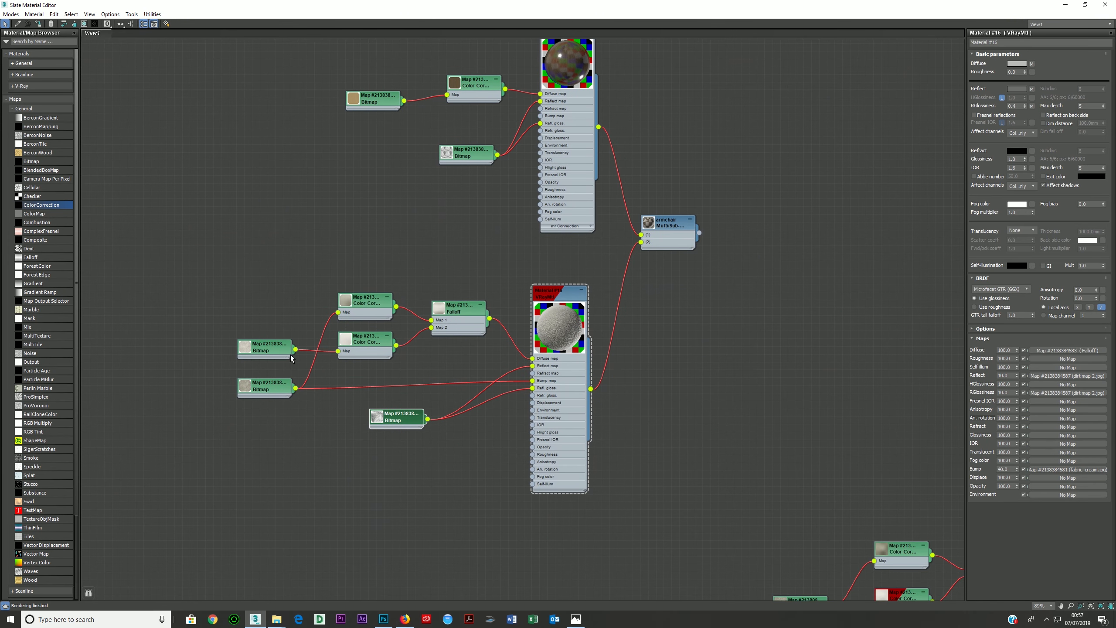
left_click_drag(295, 388, 532, 358)
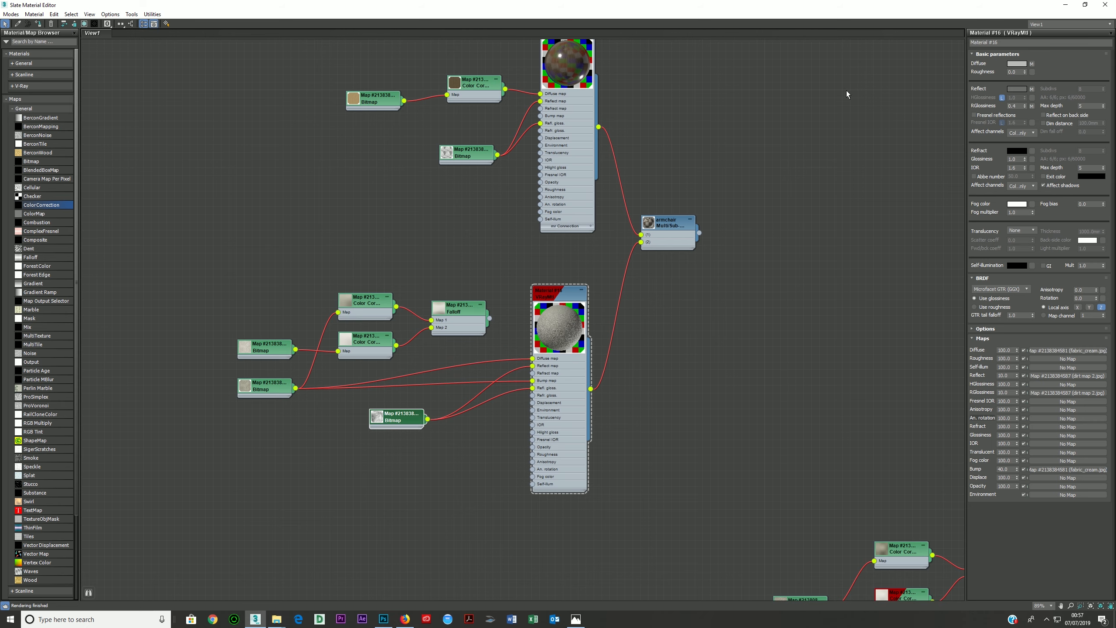
left_click(1105, 4)
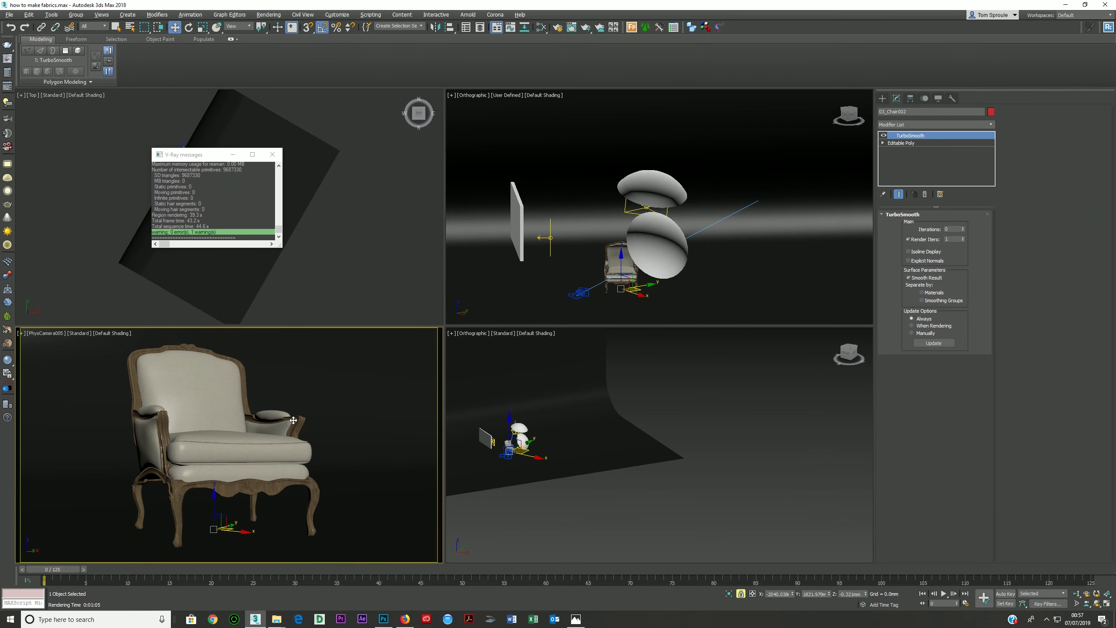
Test-render the armchair with the bitmap-only diffuse, stop the render and save it to the render history
right_click(274, 437)
left_click(273, 434)
key("shift+q")
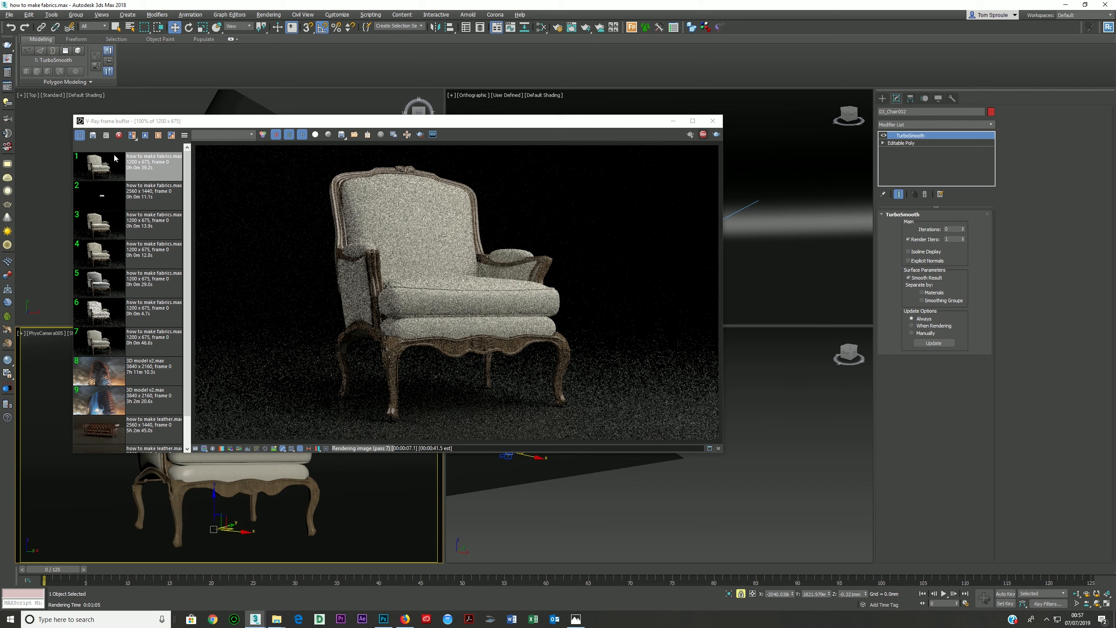
left_click(92, 138)
Compare the Falloff and bitmap-only armchair renders by switching between them in the render history, and close the frame buffer
left_click(100, 204)
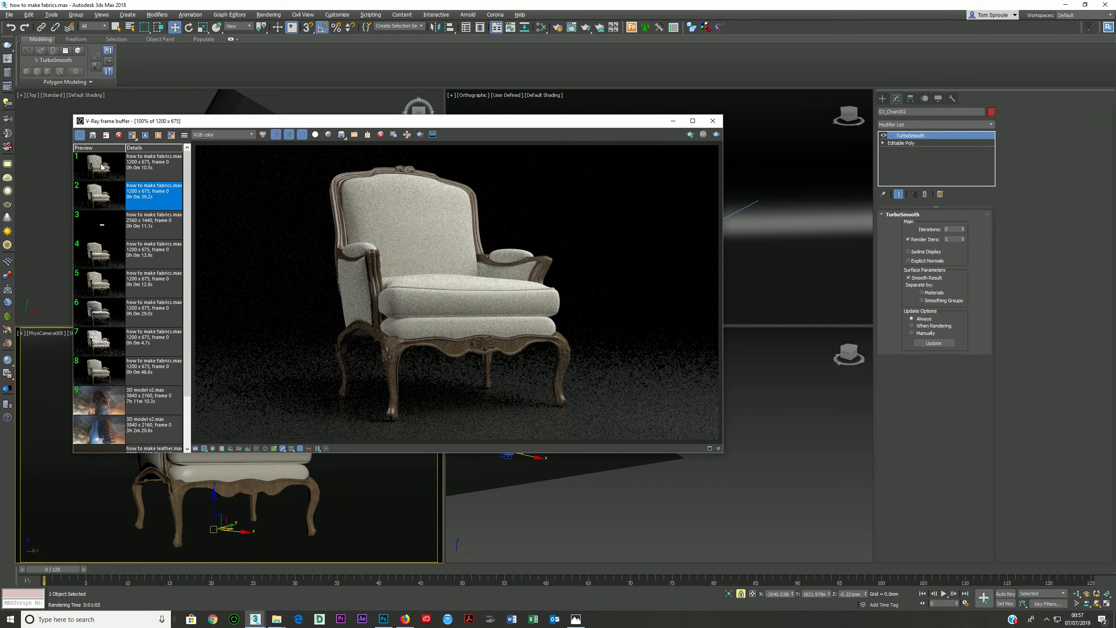
left_click(96, 166)
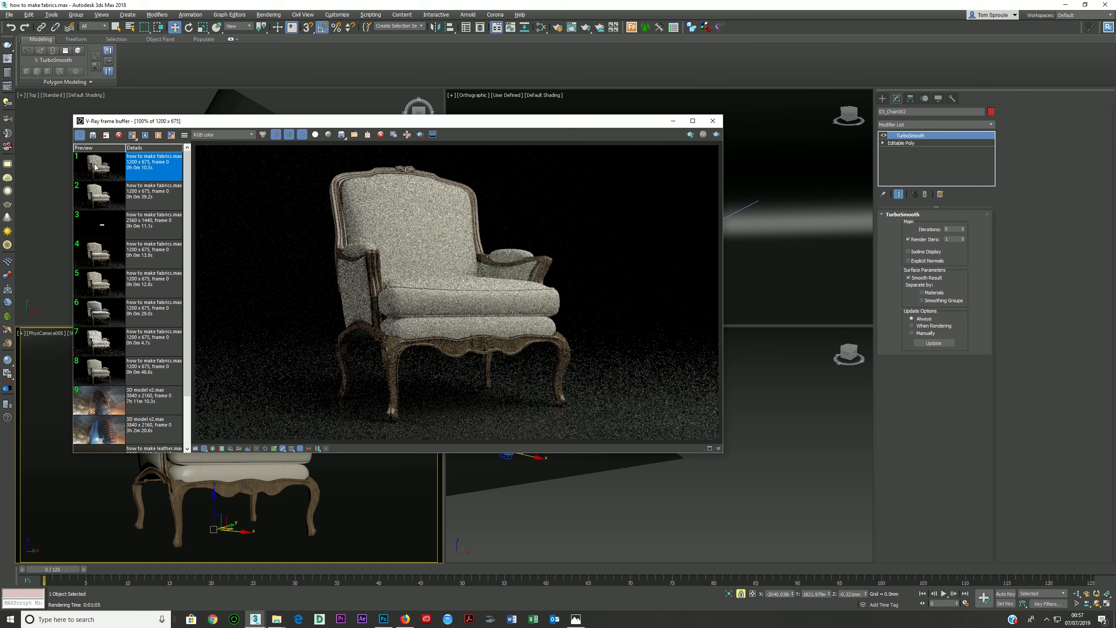
left_click(112, 187)
left_click(111, 168)
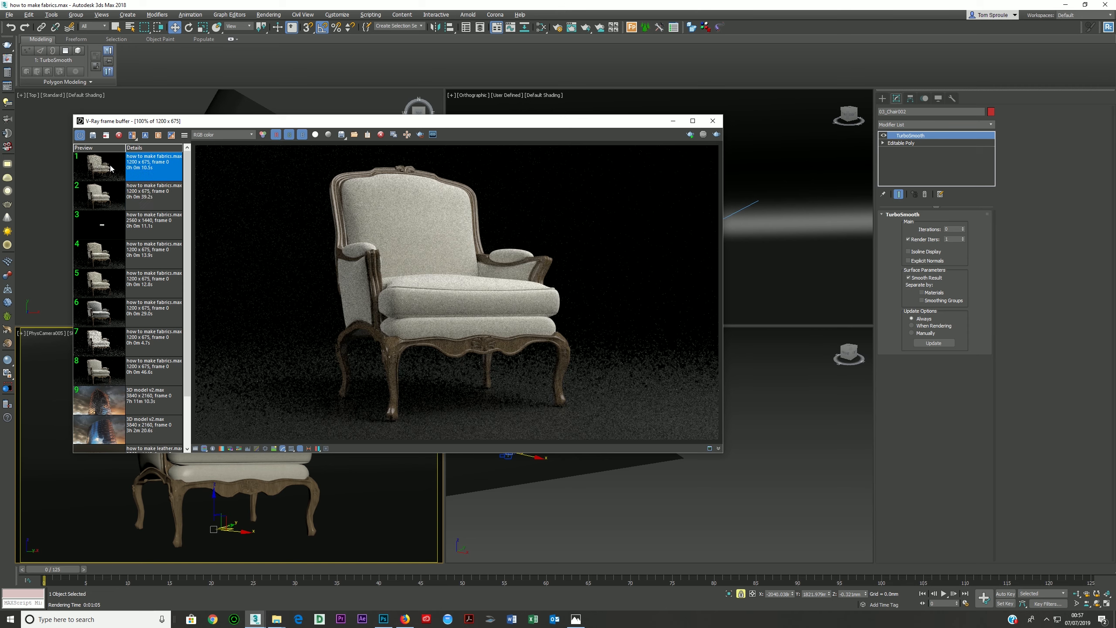
left_click(112, 203)
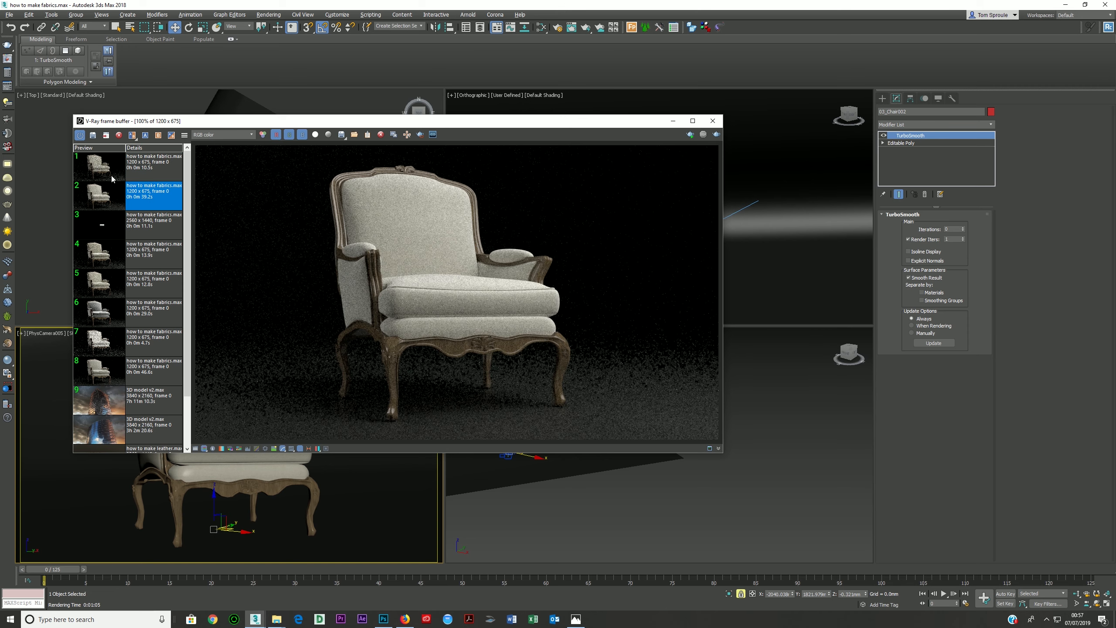
left_click(112, 176)
left_click(112, 208)
left_click(102, 169)
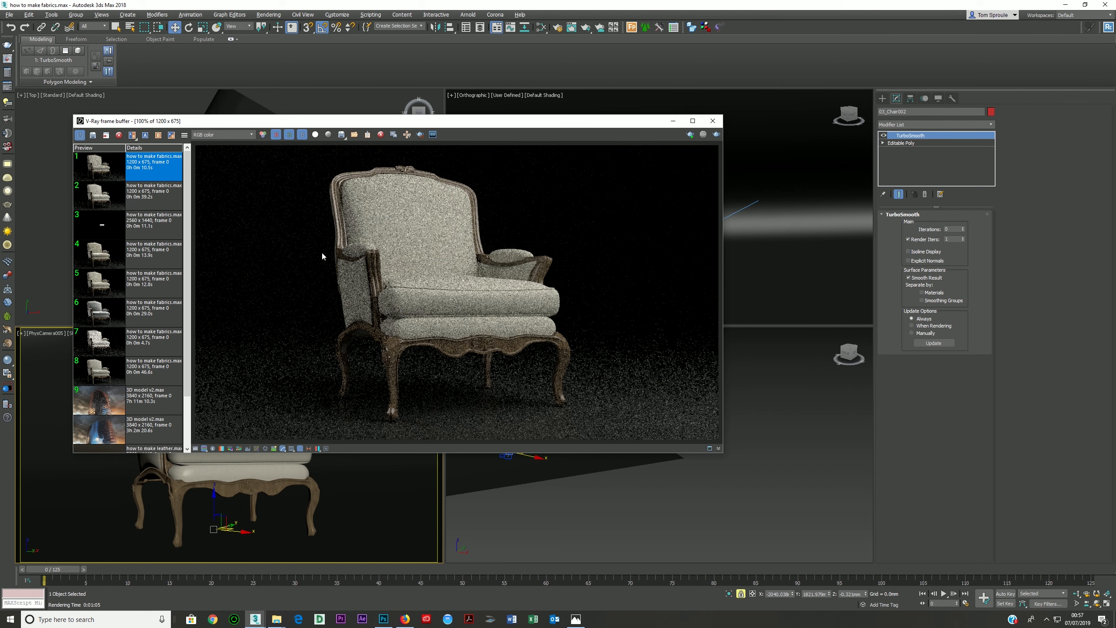
left_click(118, 200)
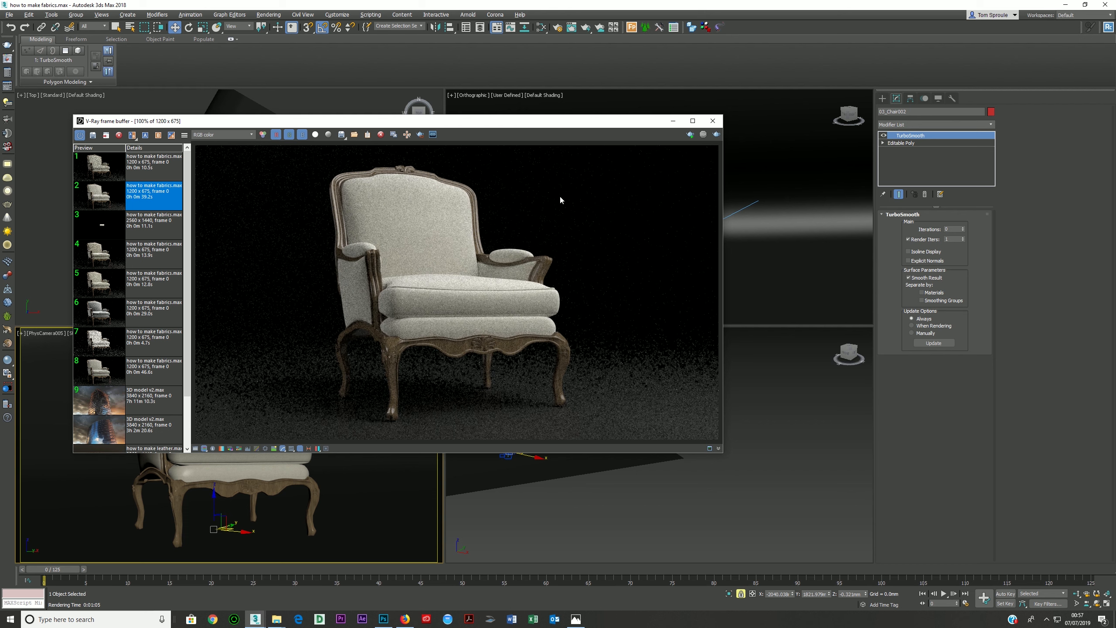
left_click(713, 120)
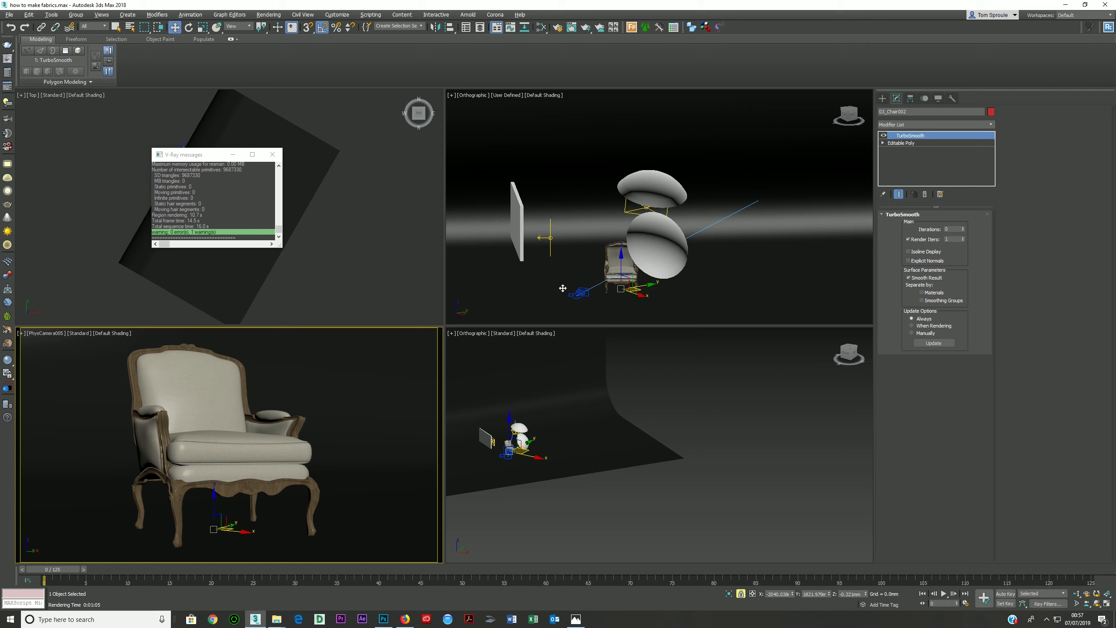
Reopen the Slate Material Editor on the armchair material graph
left_click(541, 28)
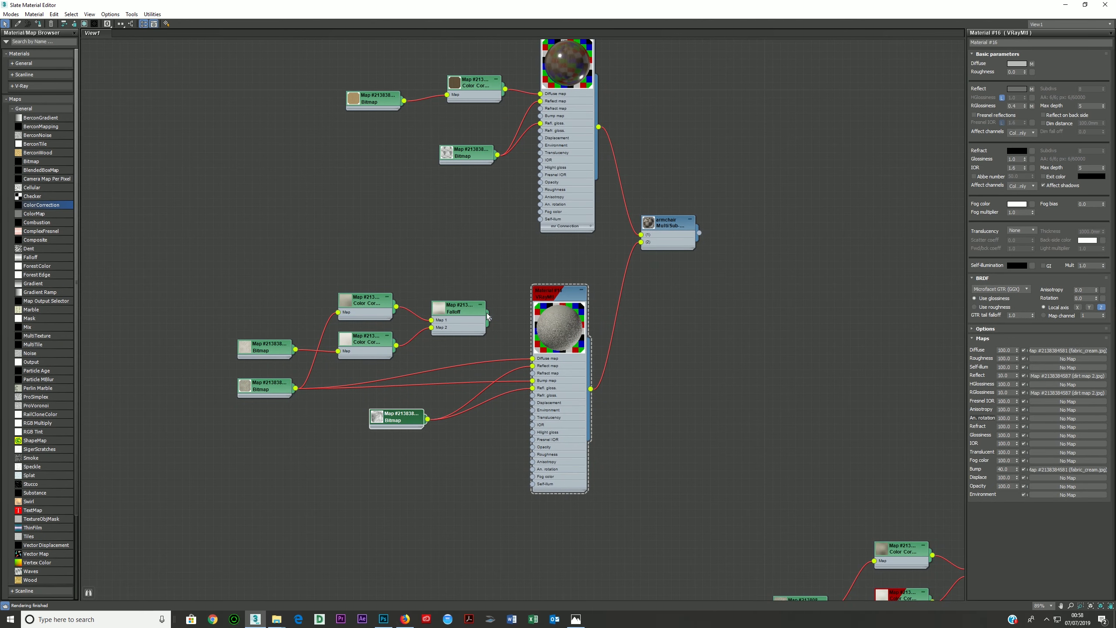